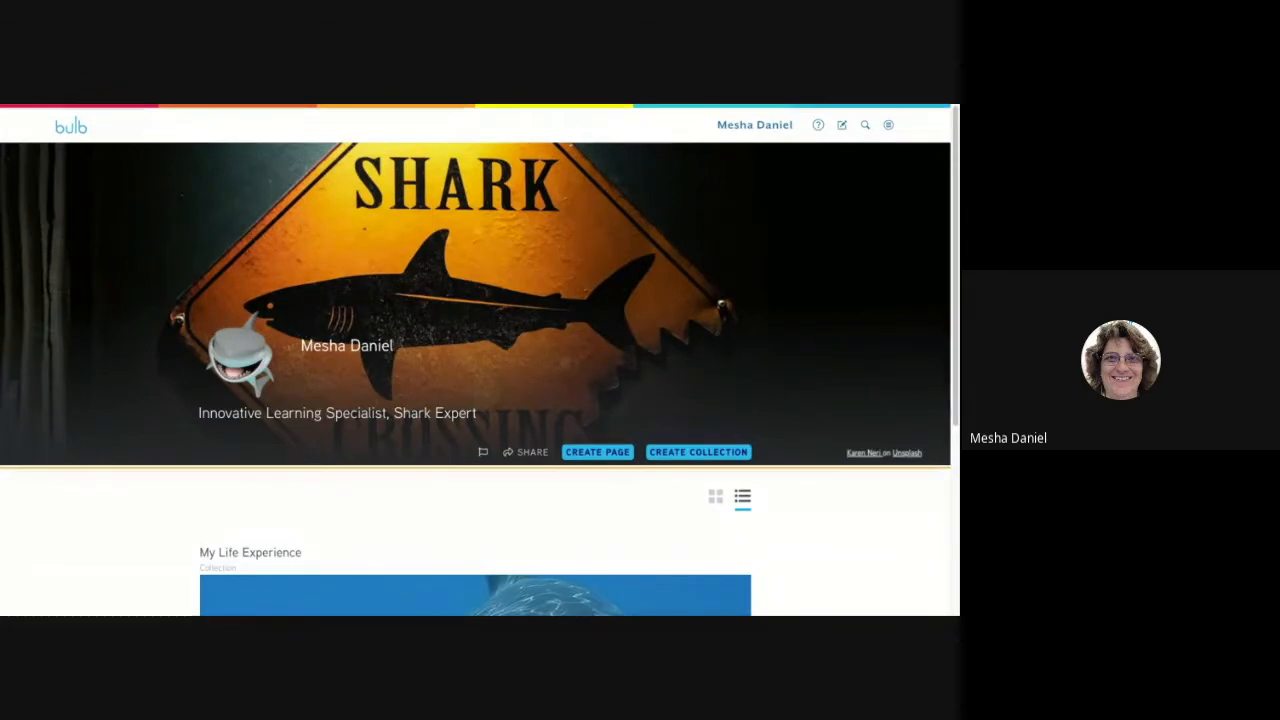
Look over the collections on the portfolio home page and switch them to grid view.
scroll(420, 403, "down", 5)
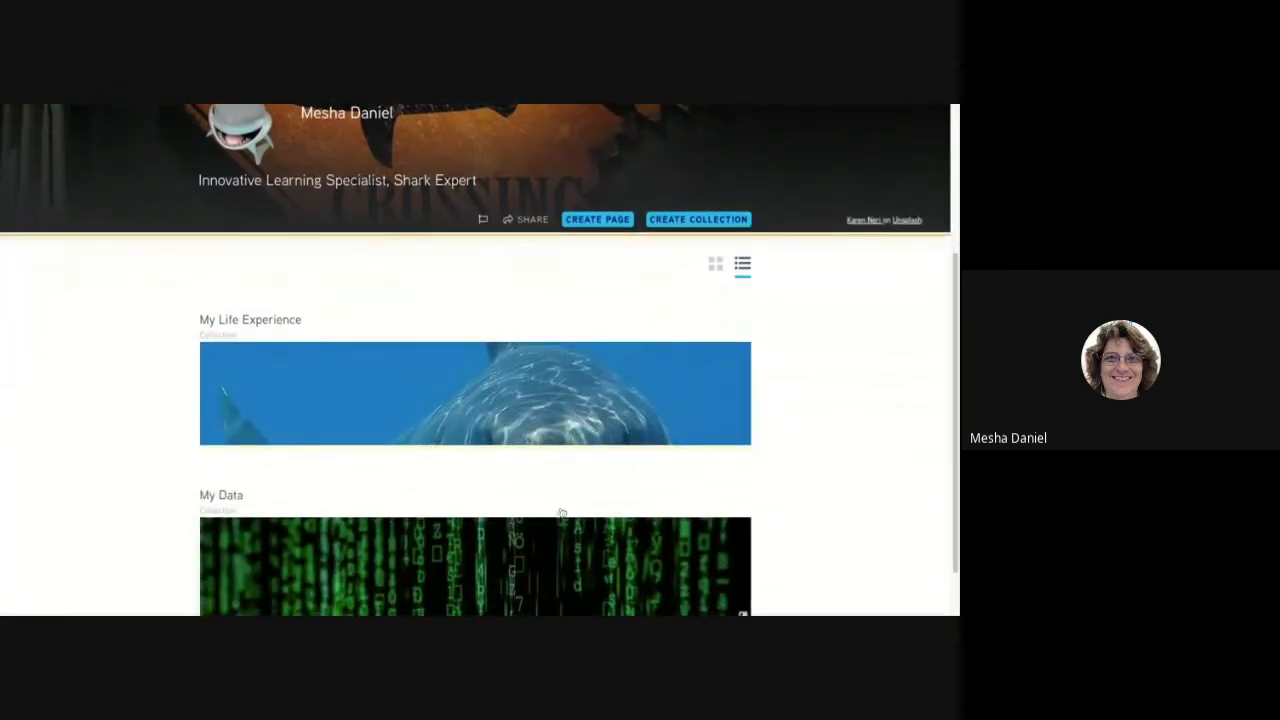
scroll(546, 521, "down", 1)
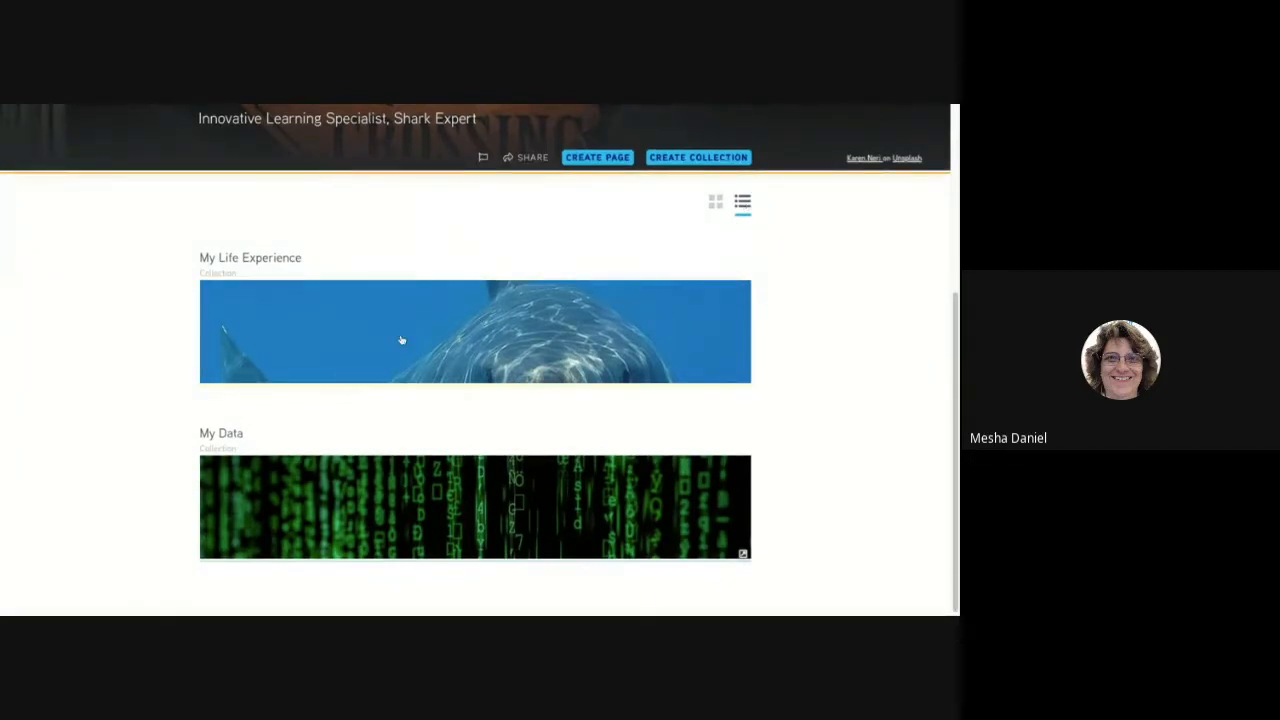
scroll(568, 331, "up", 1)
scroll(568, 331, "up", 2)
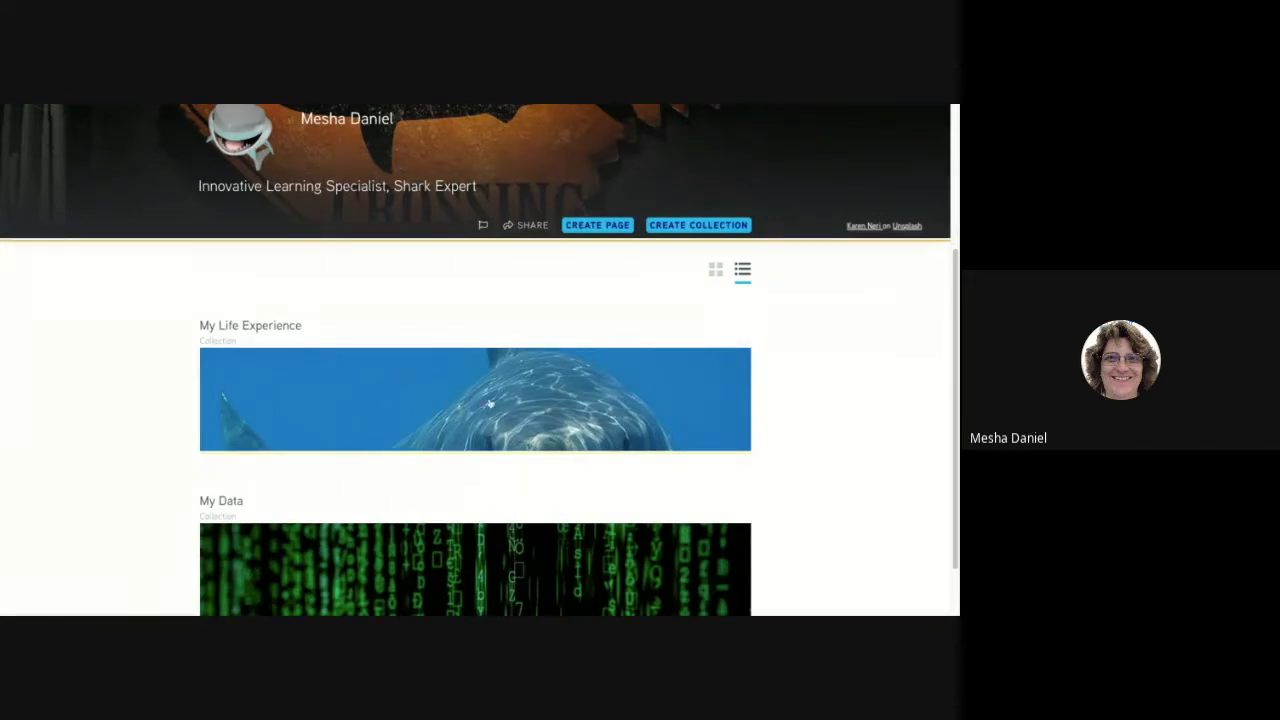
scroll(536, 403, "down", 1)
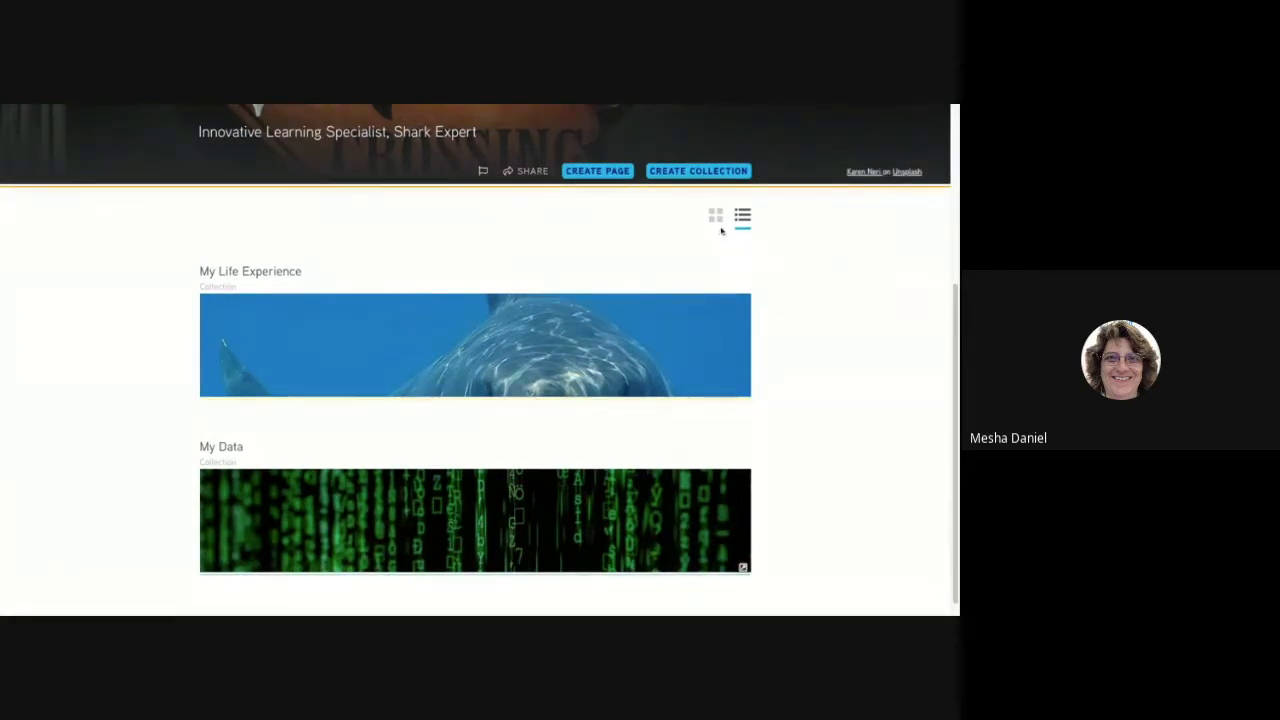
left_click(716, 218)
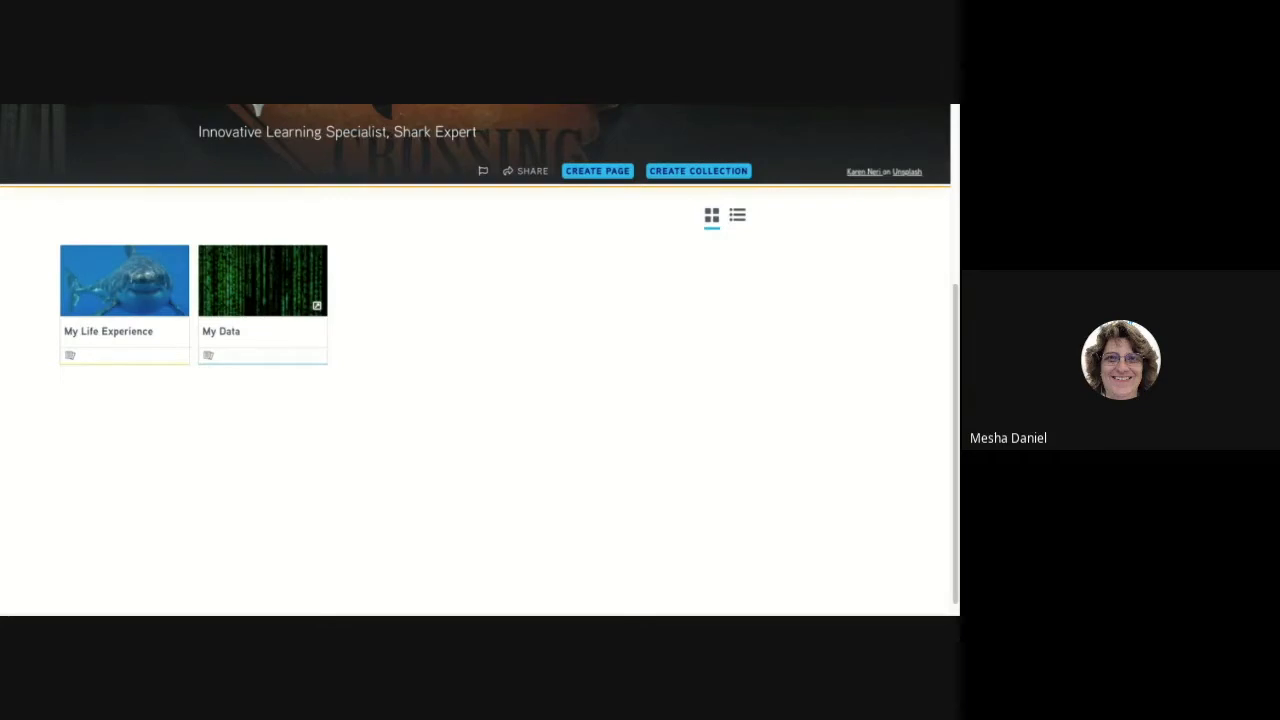
Open the page The Family from the My Life Experience collection.
scroll(380, 394, "up", 1)
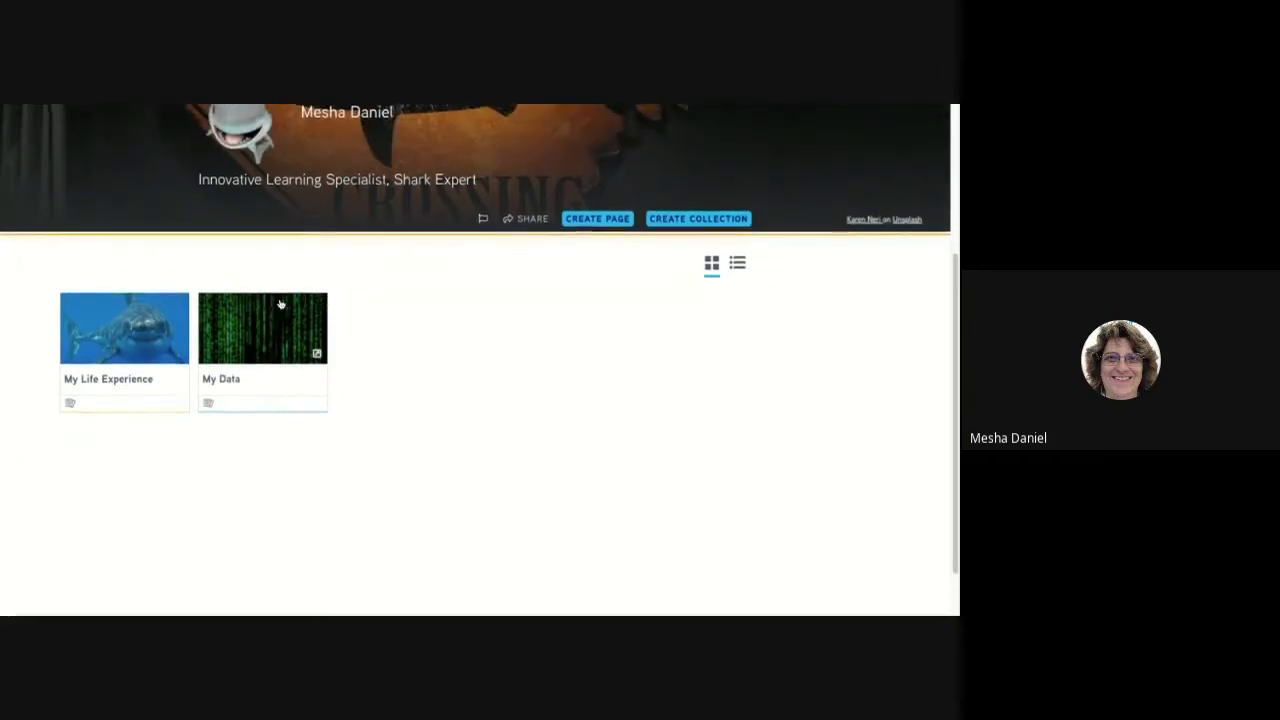
scroll(118, 366, "down", 1)
left_click(118, 366)
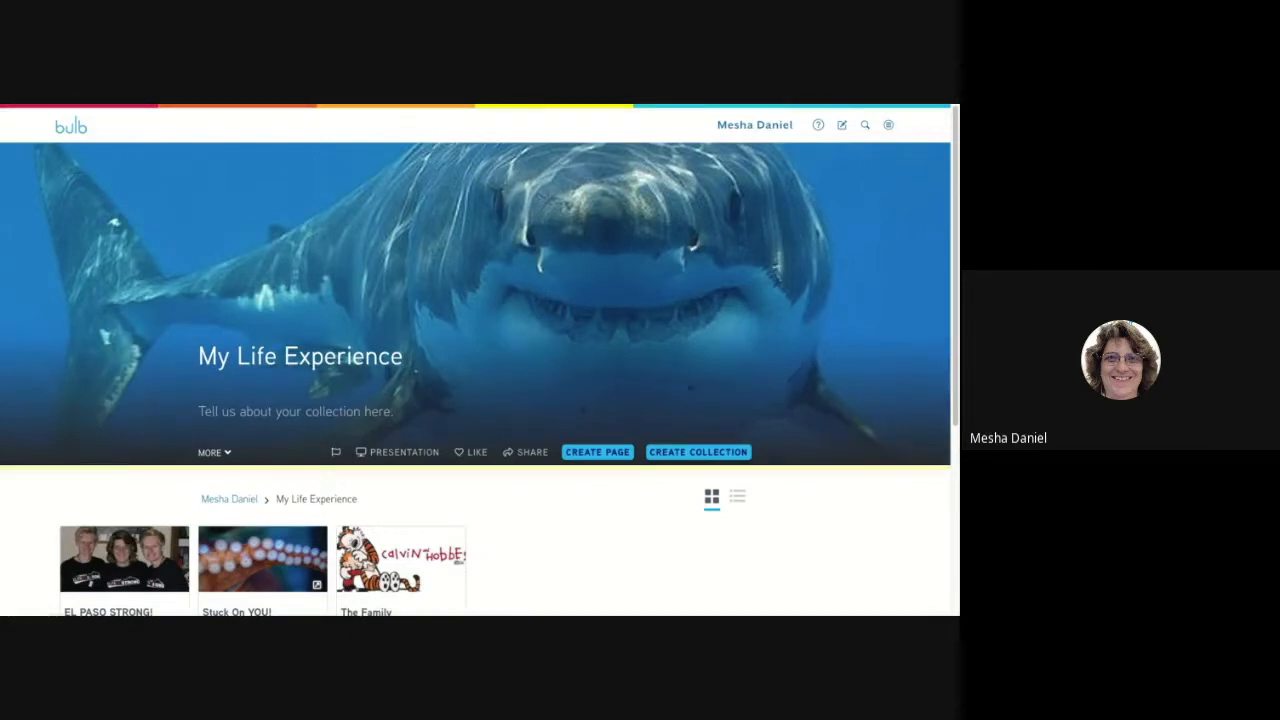
scroll(377, 420, "down", 2)
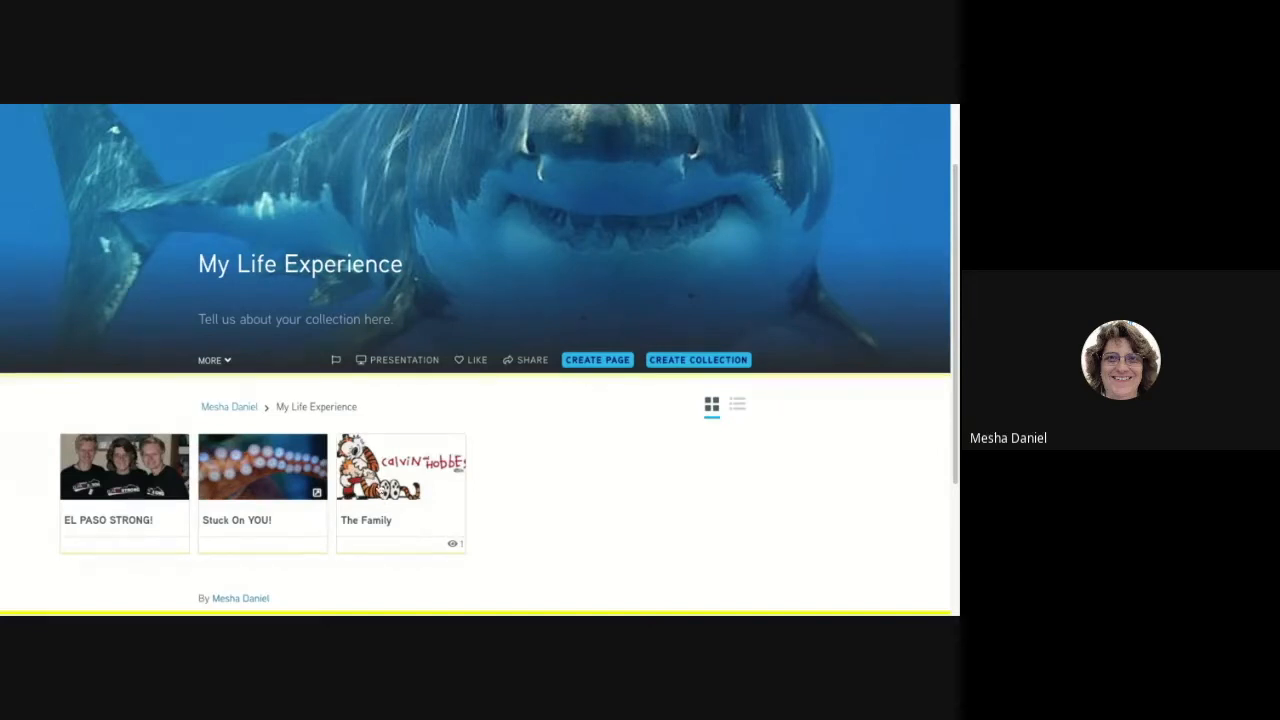
left_click(380, 488)
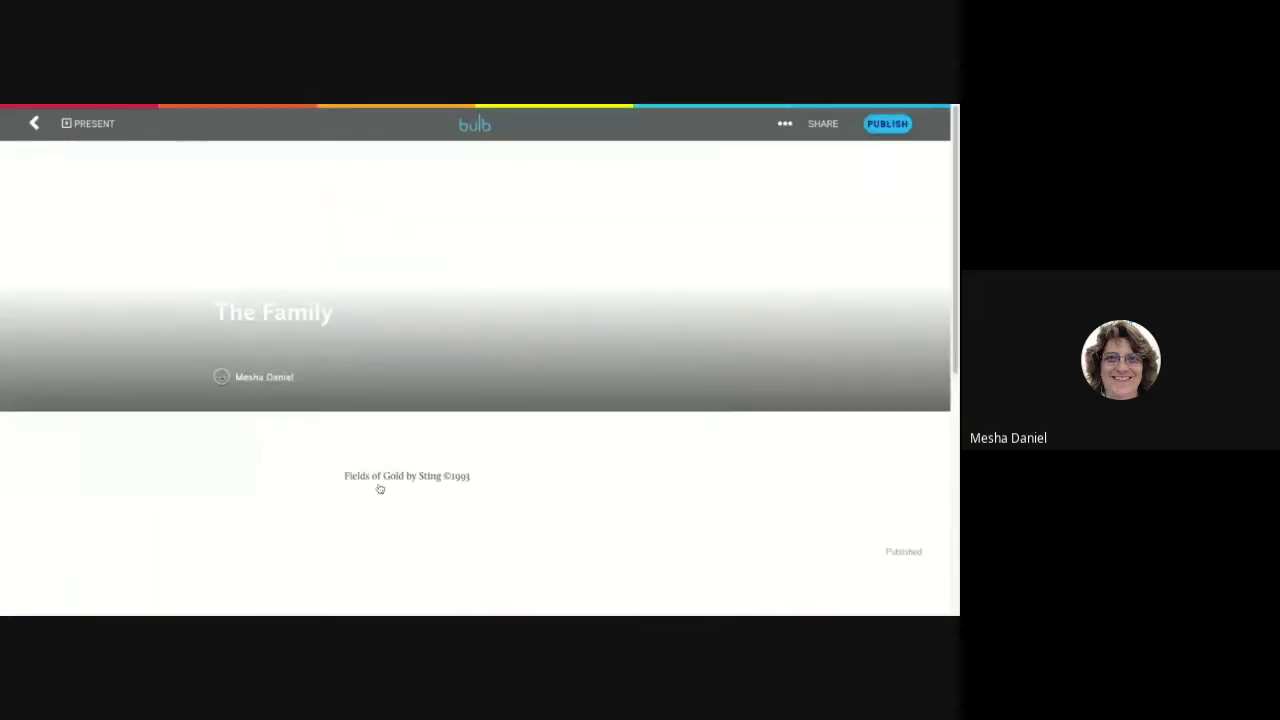
In the empty block below the page's video, examine the image upload sources, including browsing the device, and close without adding an image.
scroll(507, 465, "down", 3)
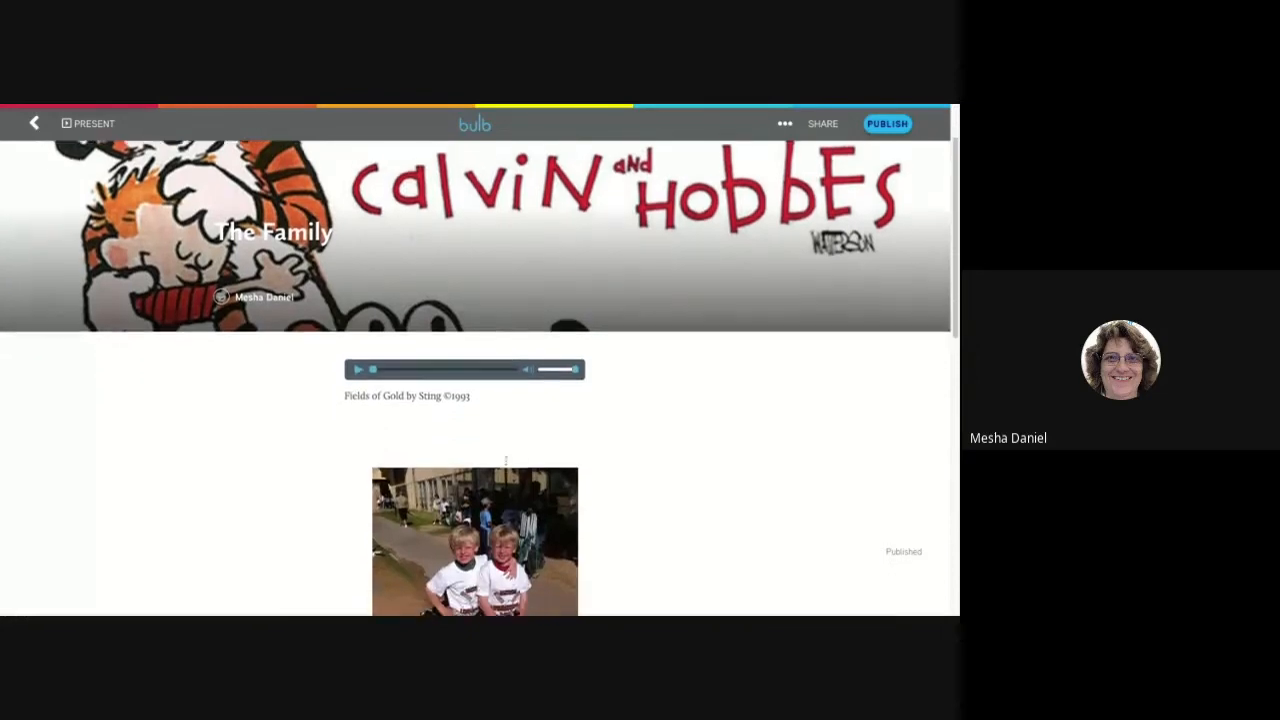
scroll(507, 465, "down", 7)
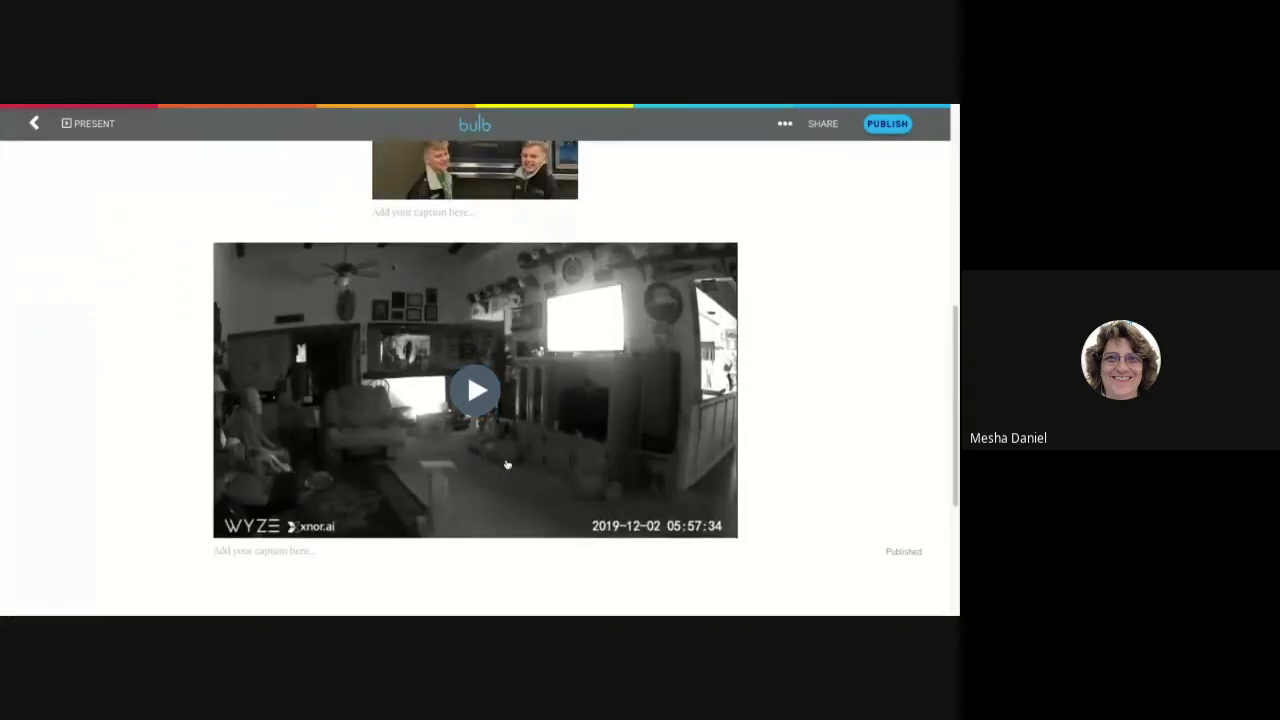
scroll(507, 465, "down", 2)
scroll(507, 465, "up", 2)
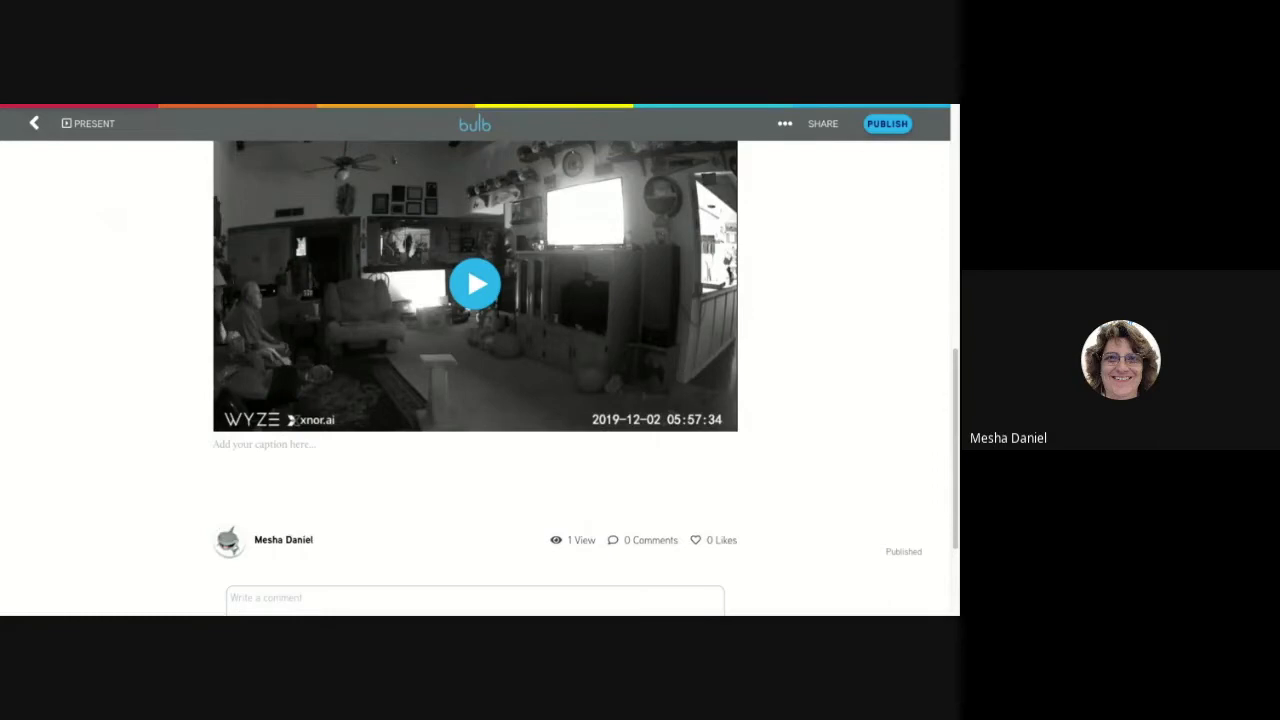
left_click(312, 480)
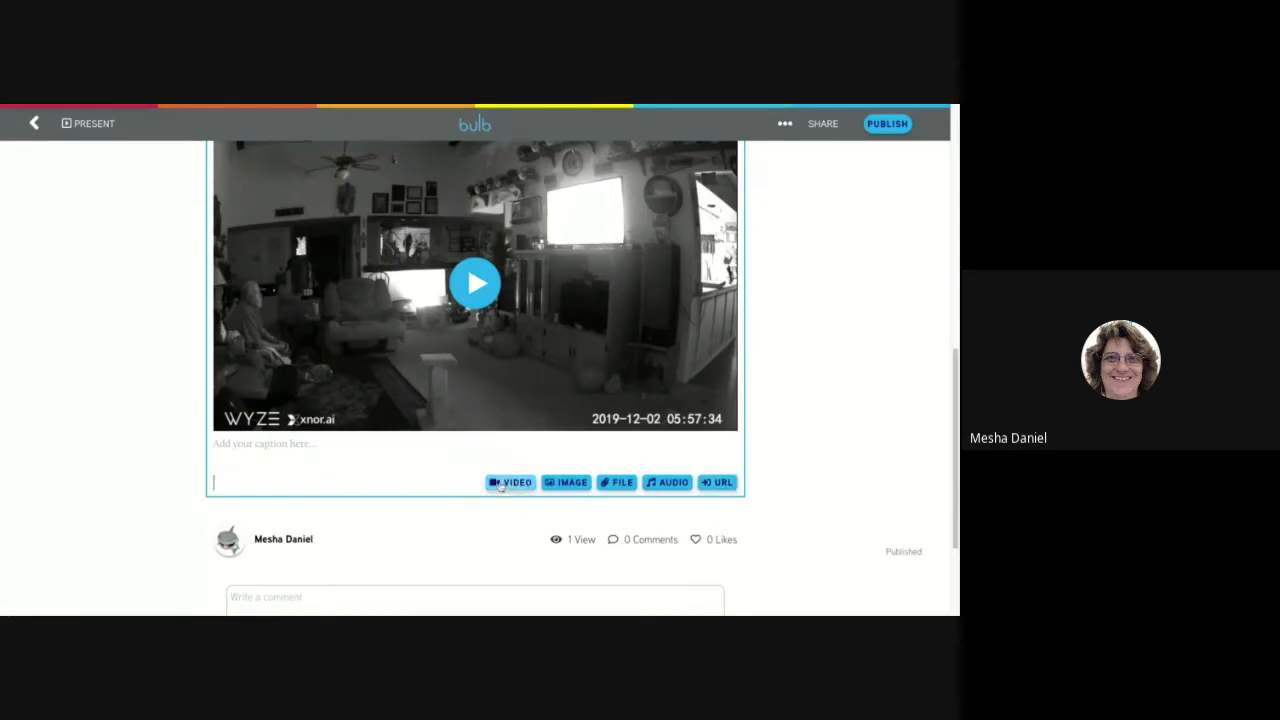
left_click(565, 486)
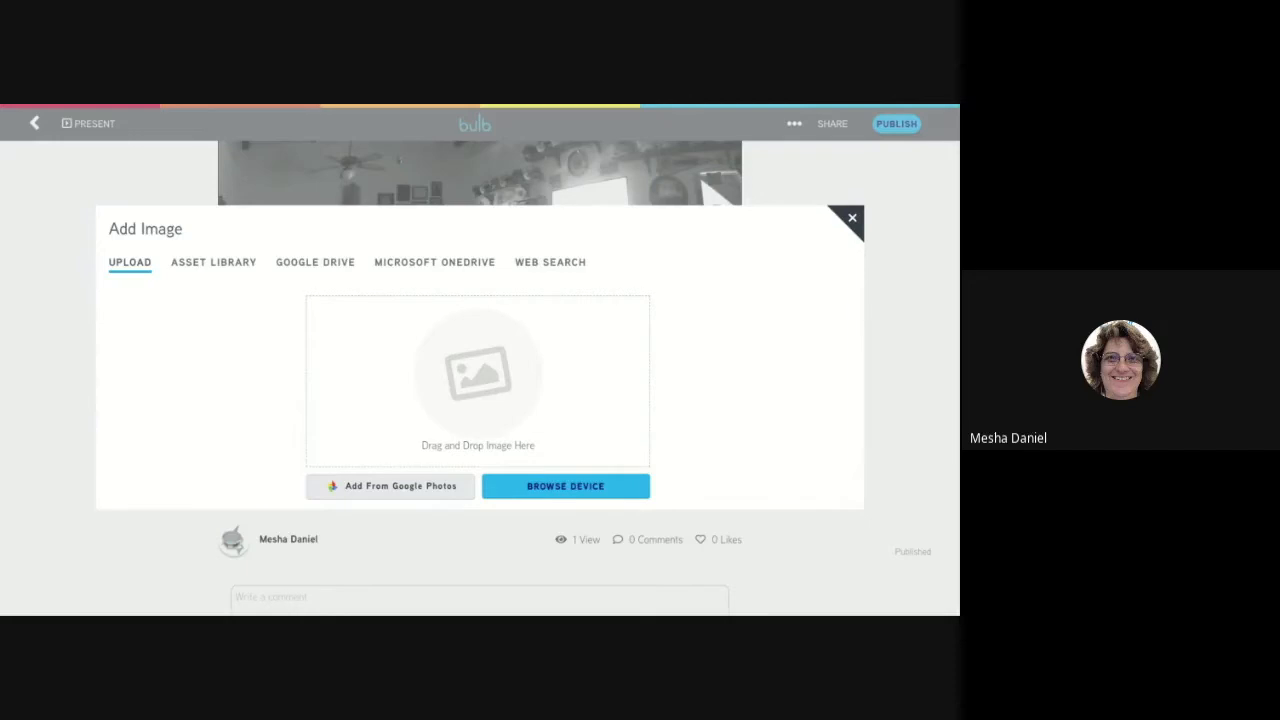
left_click(602, 488)
left_click(853, 222)
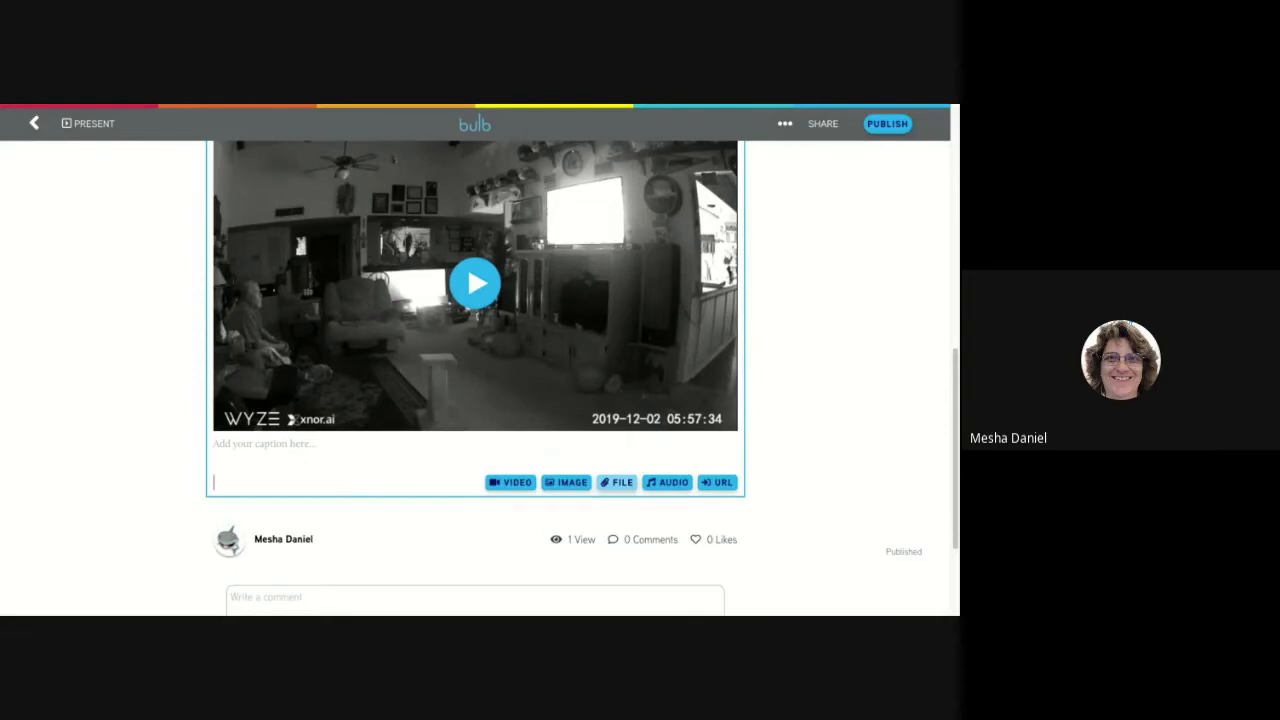
Examine adding a file from Google Drive to the block below the video, and cancel without choosing one.
left_click(617, 483)
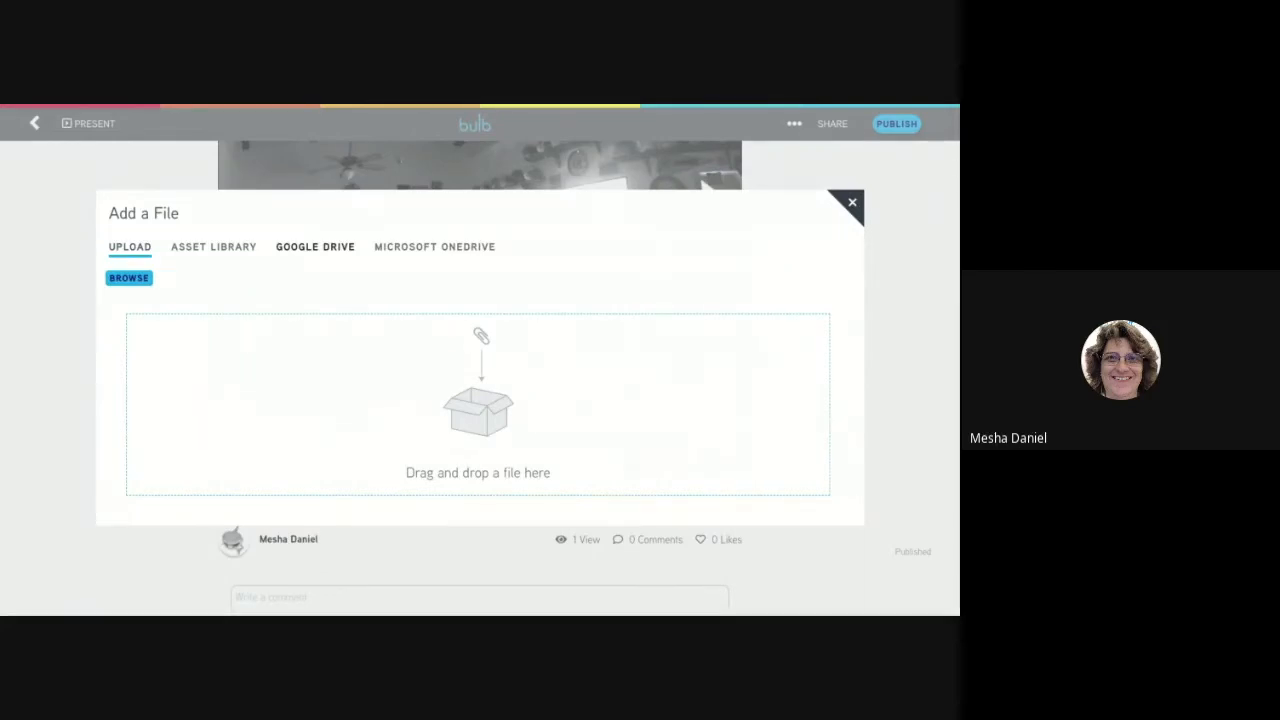
key("Escape")
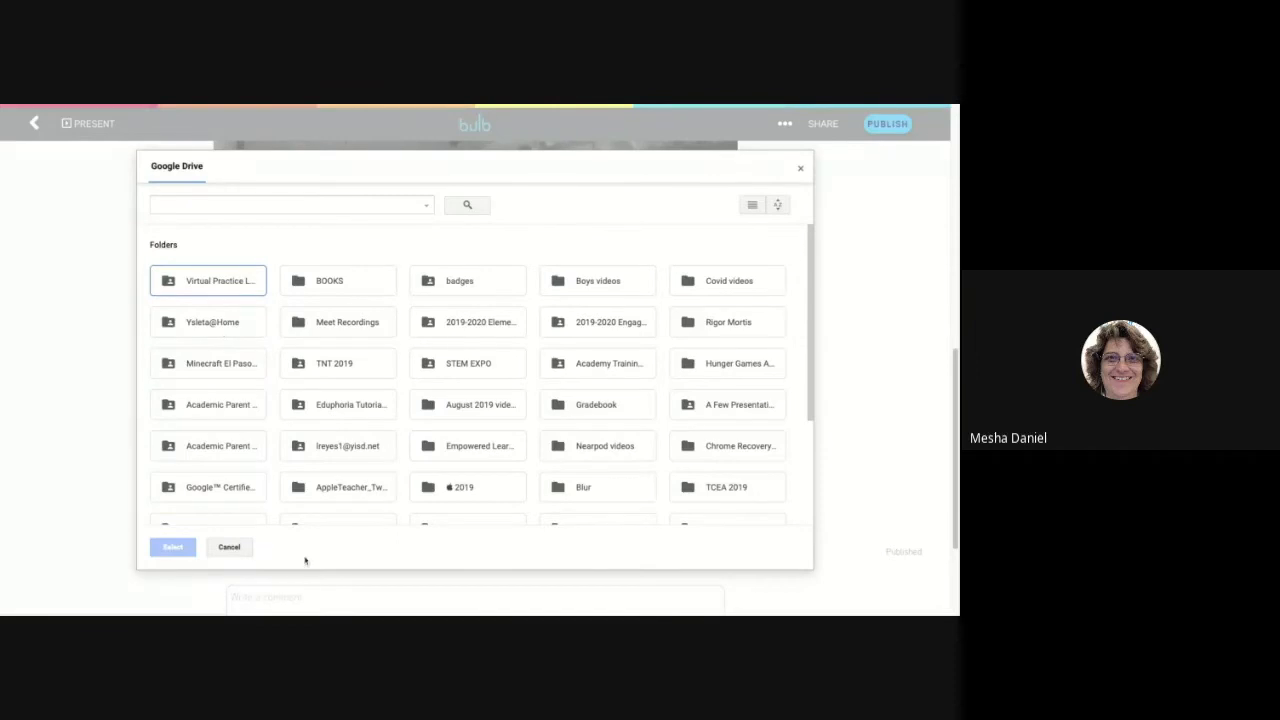
left_click(232, 549)
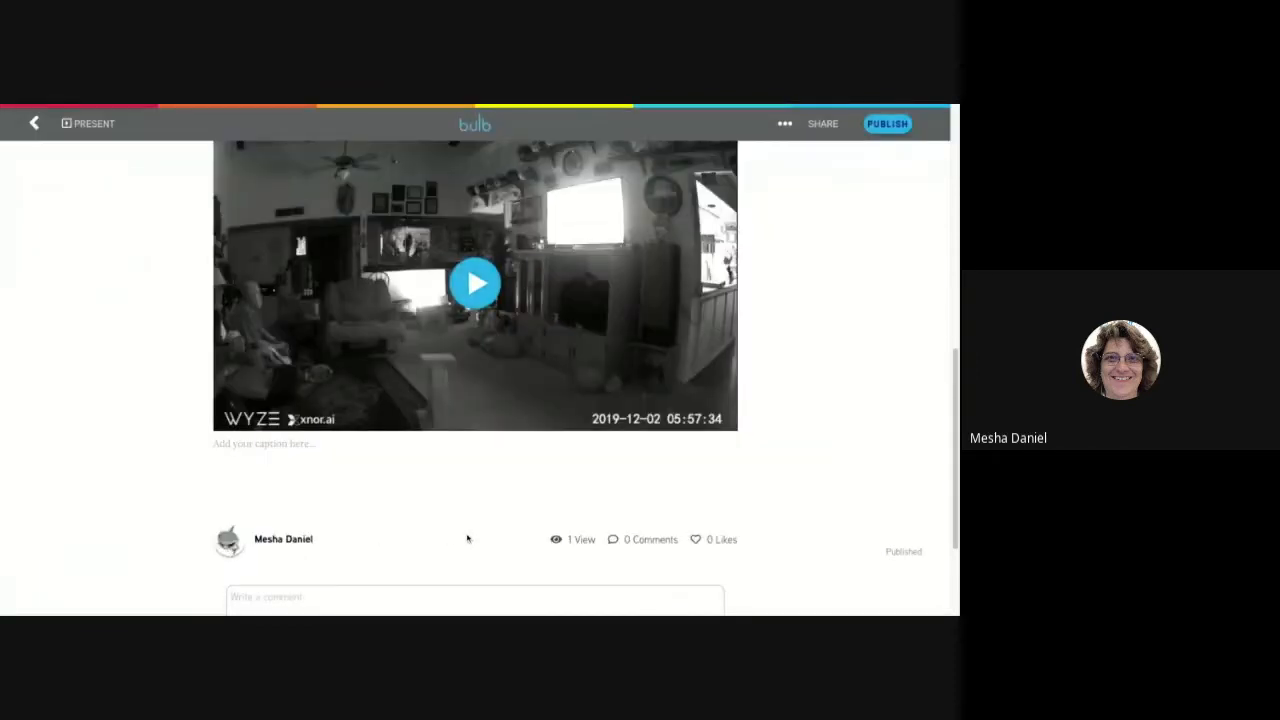
Examine the options for recording or uploading audio in the block below the video, and close without adding any.
left_click(430, 466)
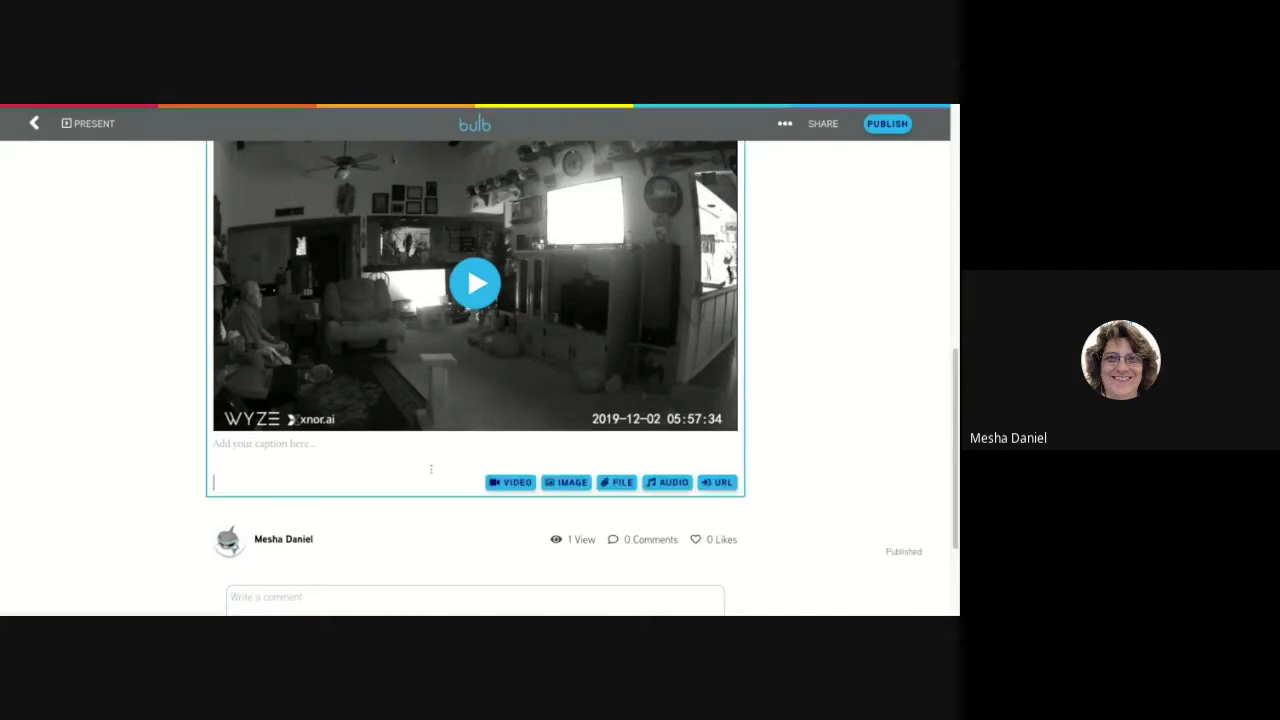
left_click(673, 484)
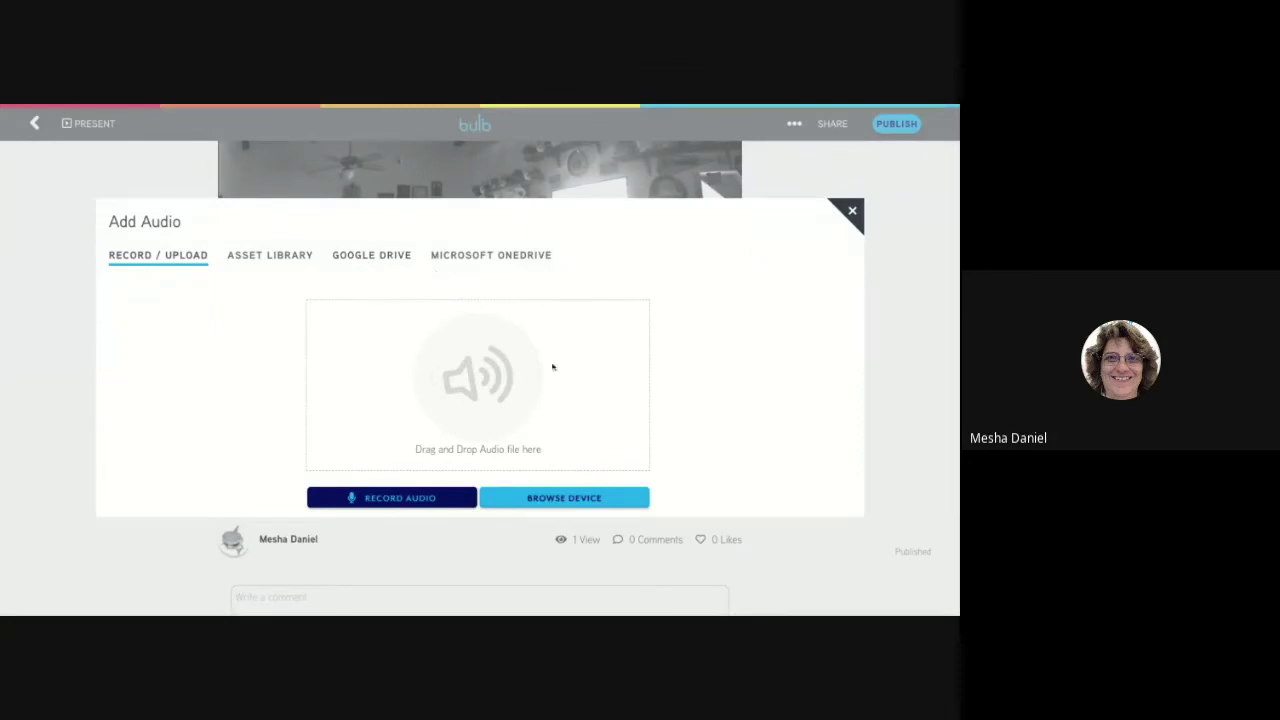
left_click(853, 214)
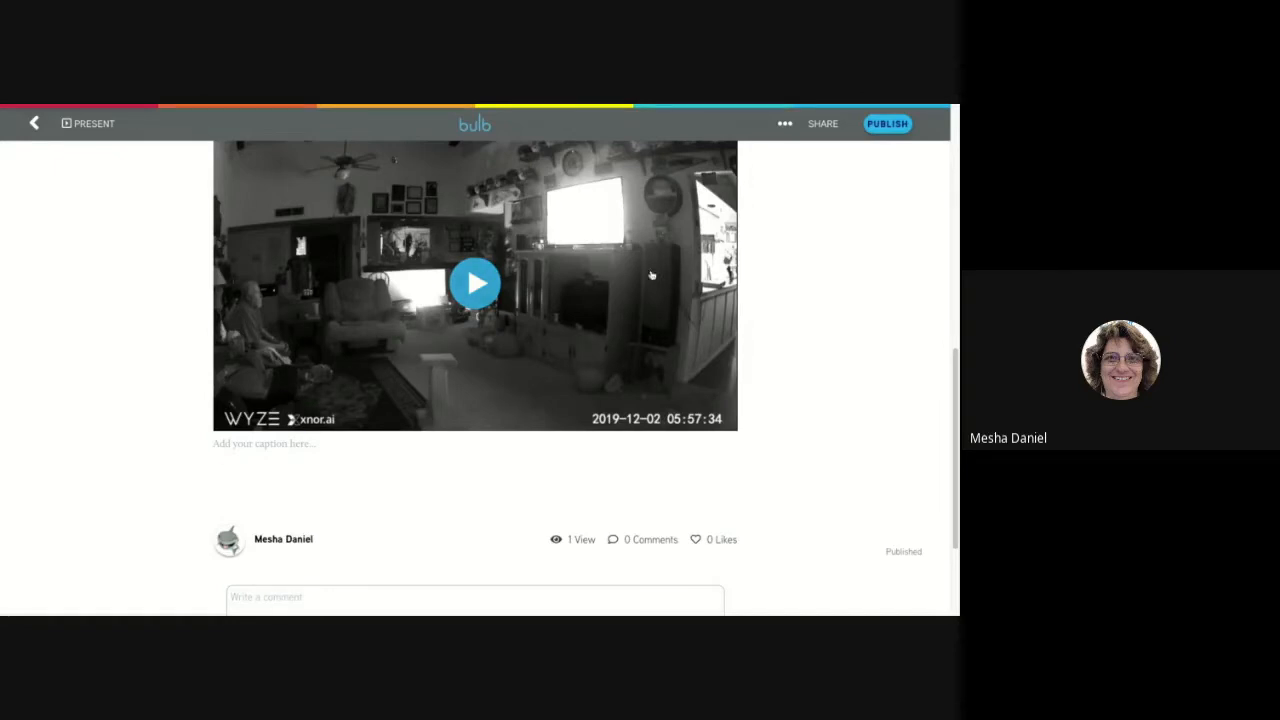
Leave The Family page, return to the portfolio home page and open the My Data collection.
scroll(601, 238, "up", 5)
scroll(601, 238, "up", 2)
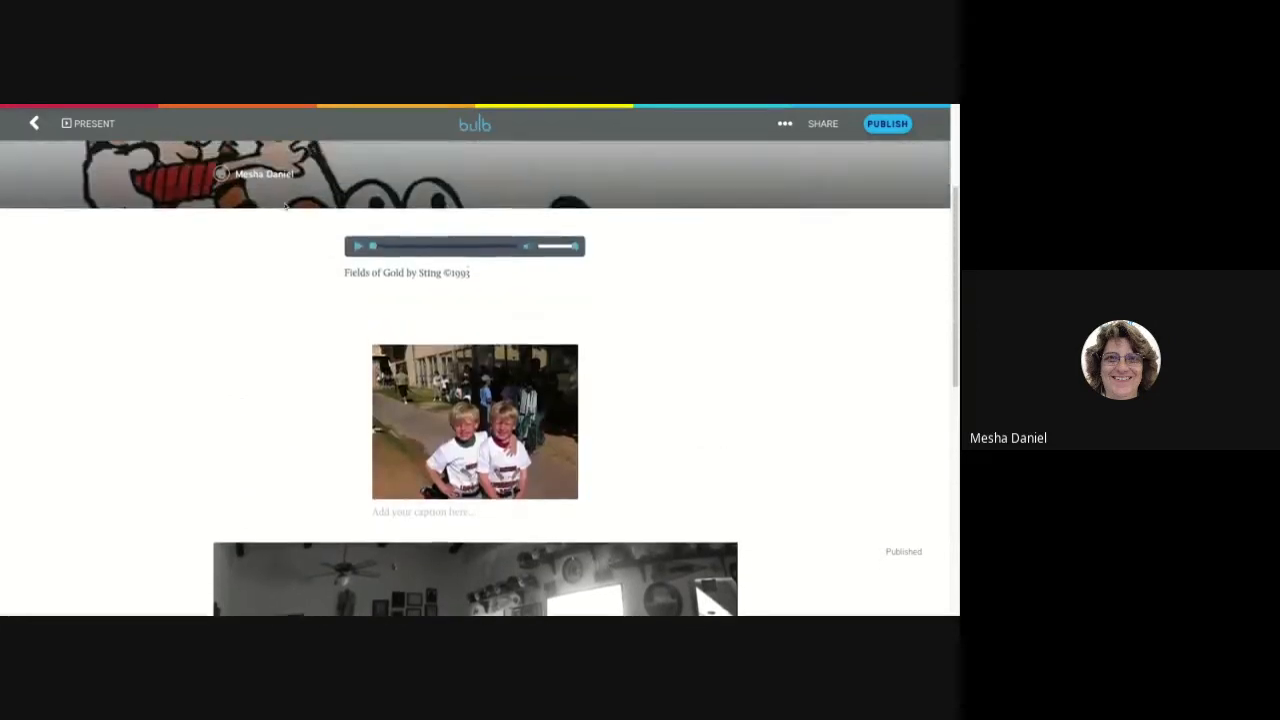
left_click(33, 124)
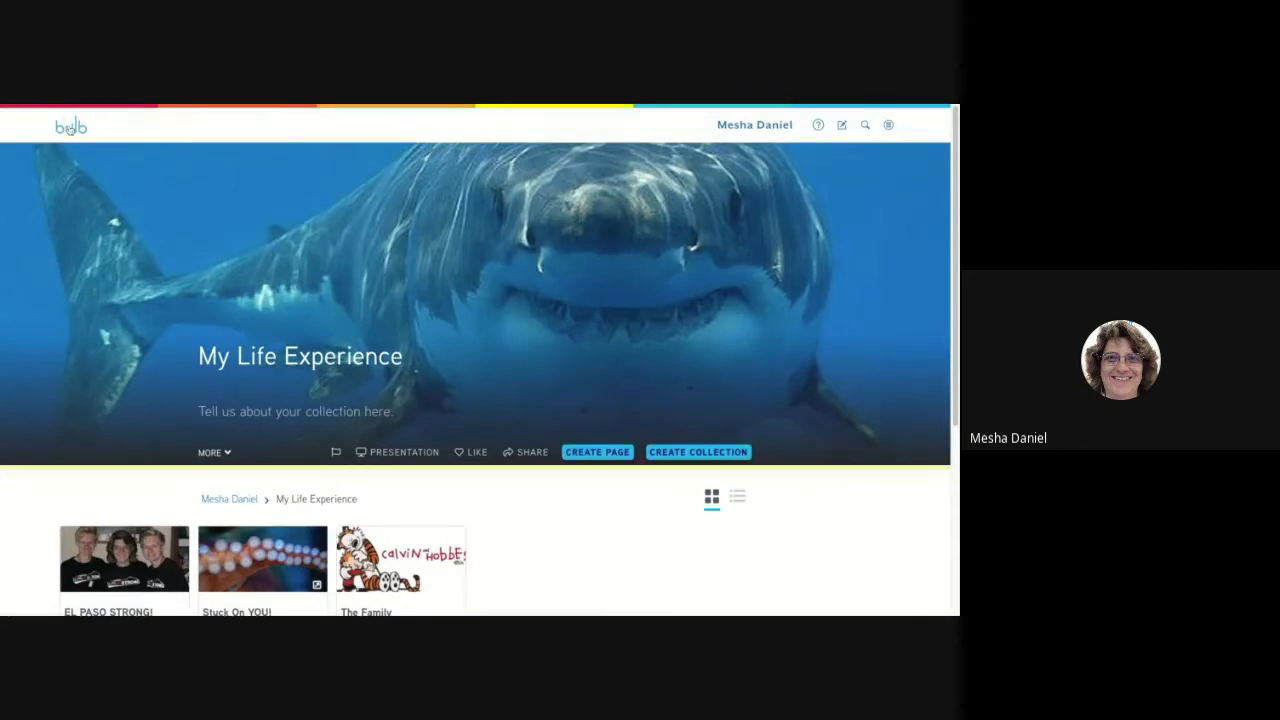
left_click(68, 129)
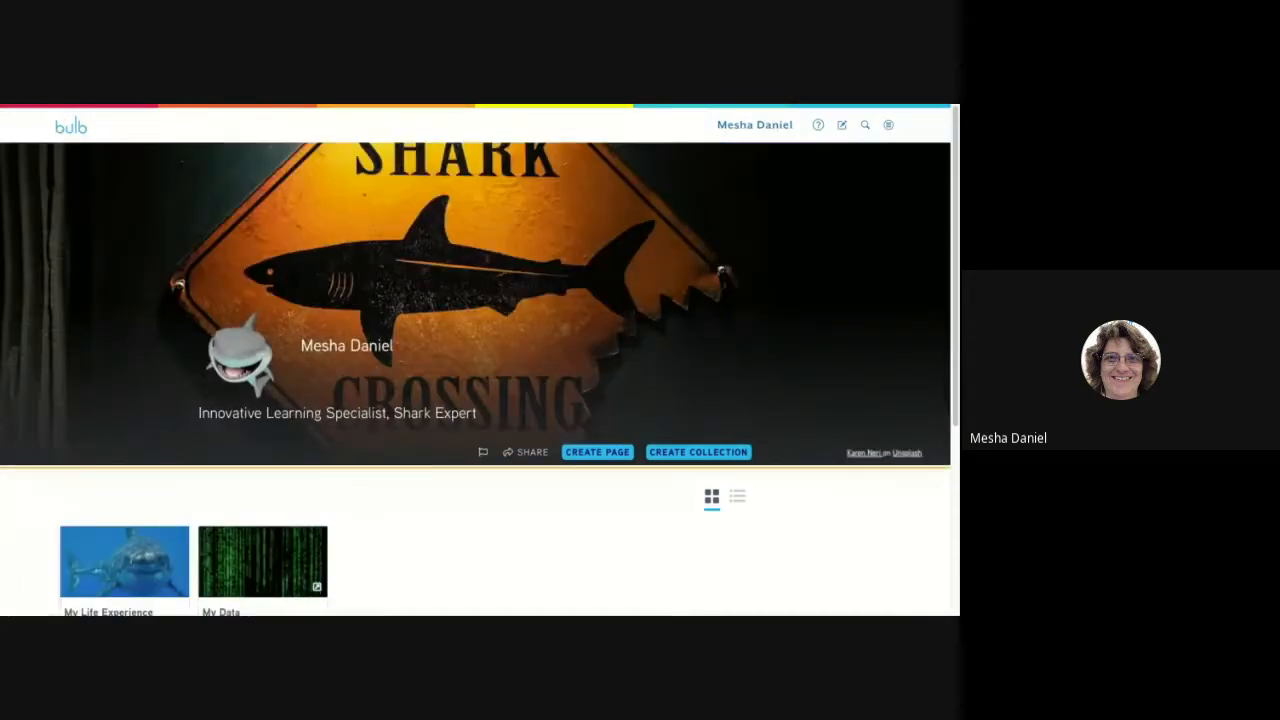
scroll(366, 486, "down", 2)
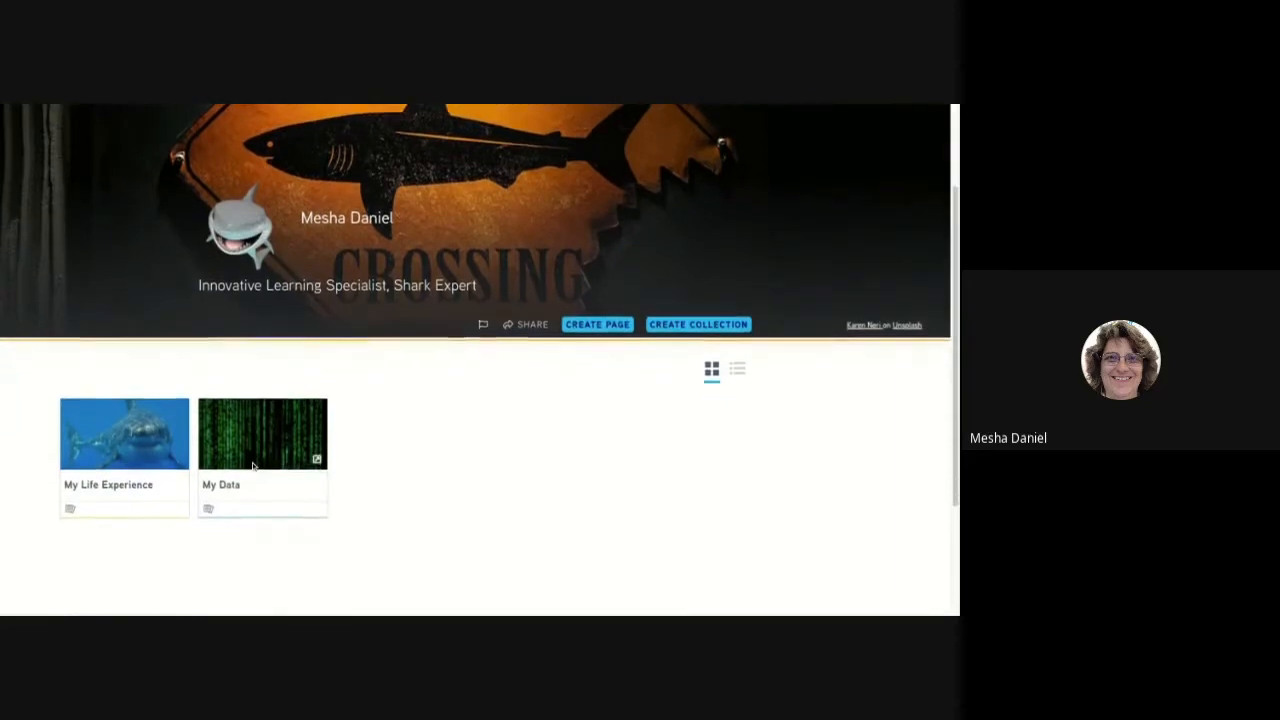
left_click(253, 466)
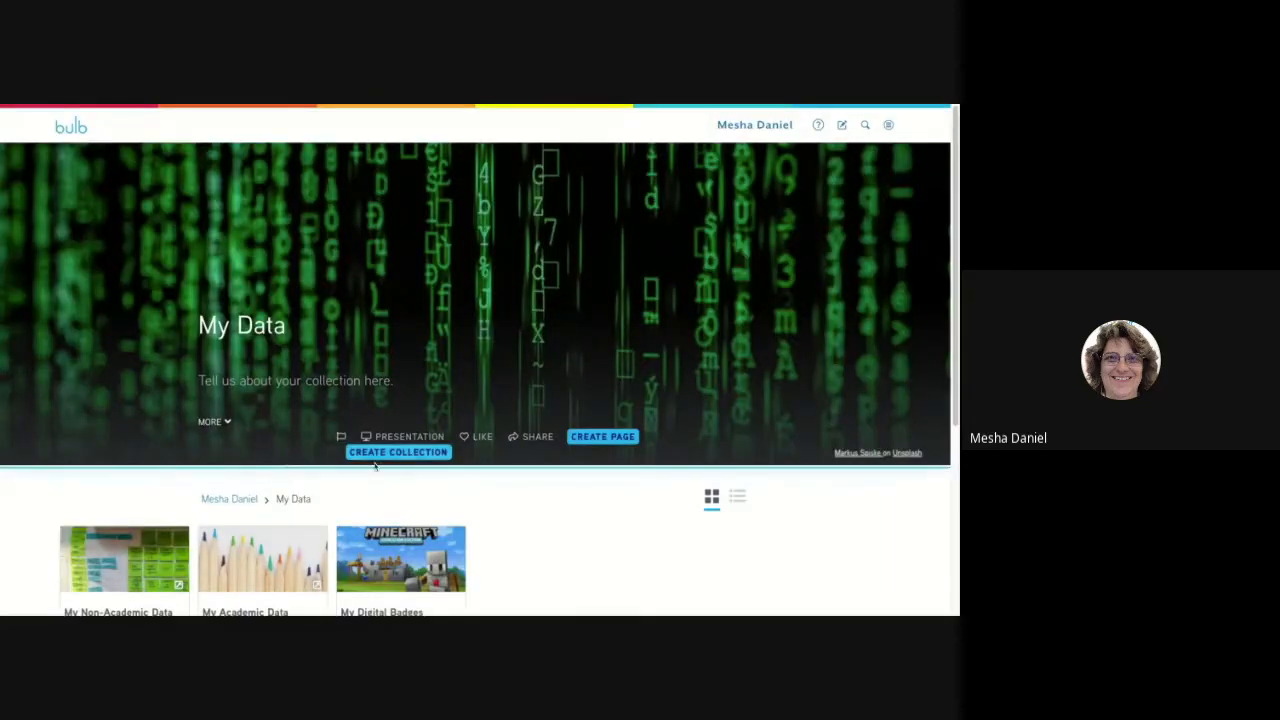
Open the My Non-Academic Data page and look at its embedded walking spreadsheet.
scroll(375, 466, "down", 2)
scroll(375, 466, "down", 1)
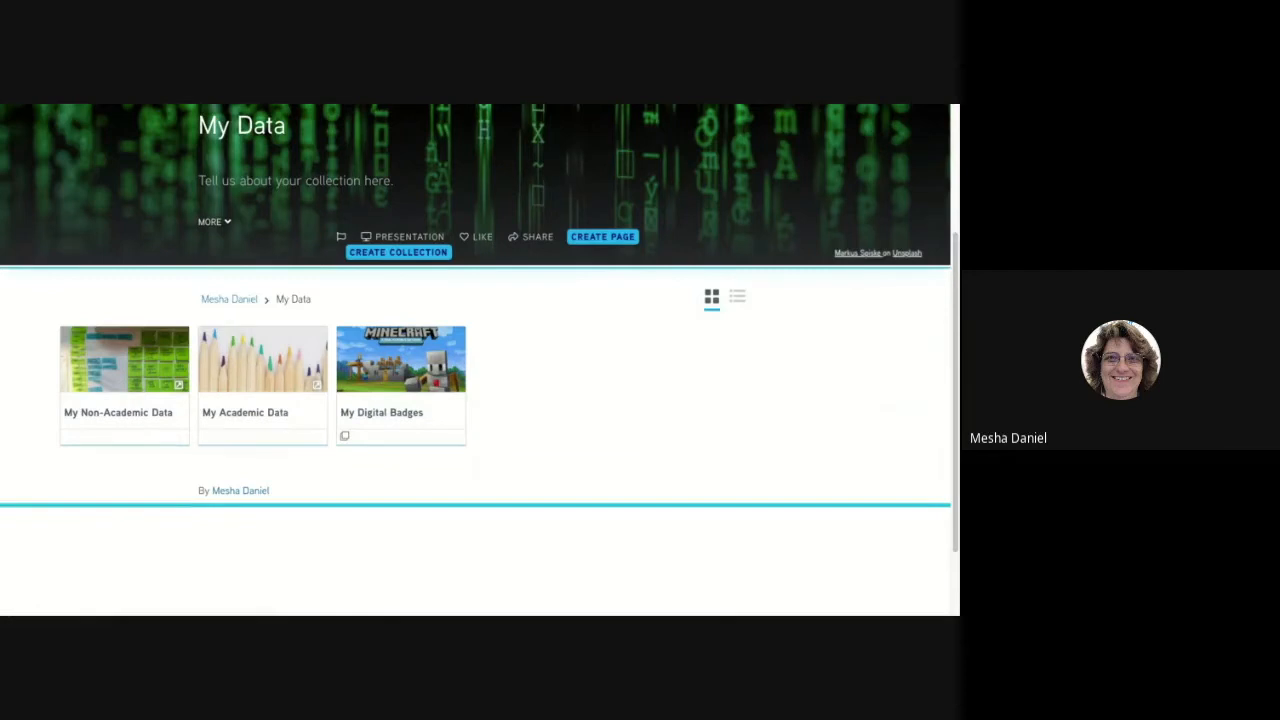
left_click(138, 412)
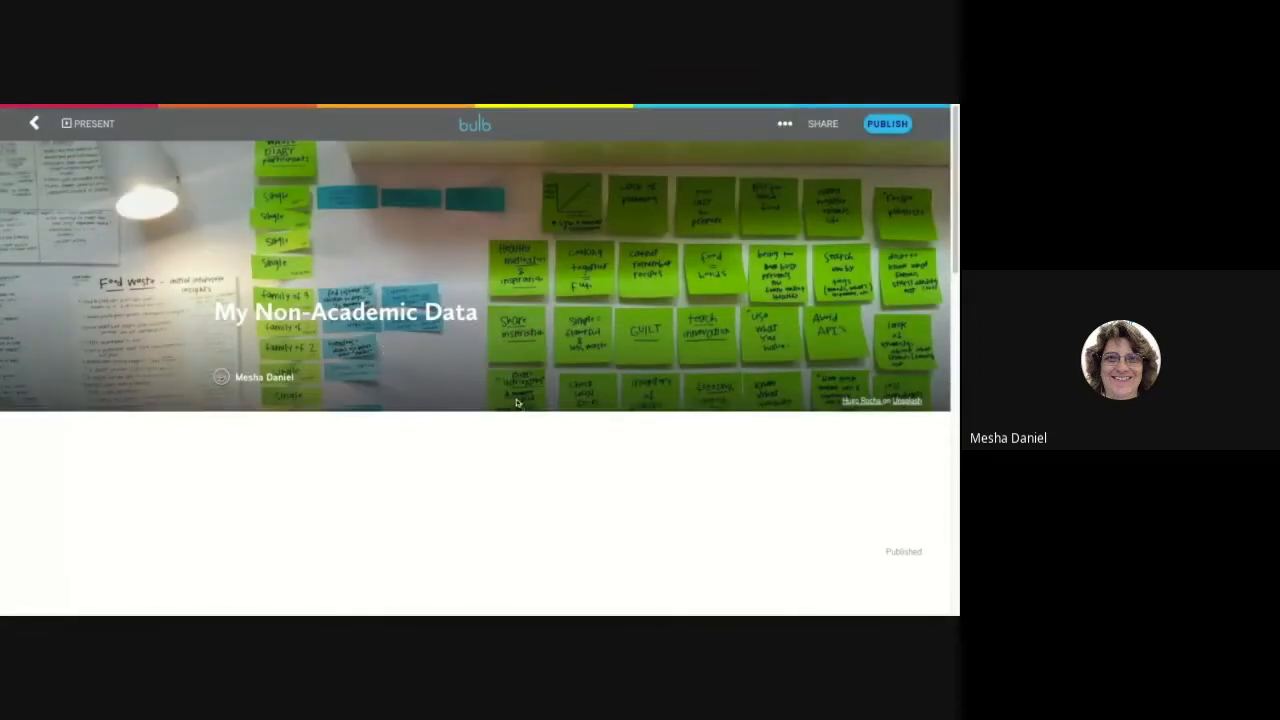
scroll(516, 426, "down", 3)
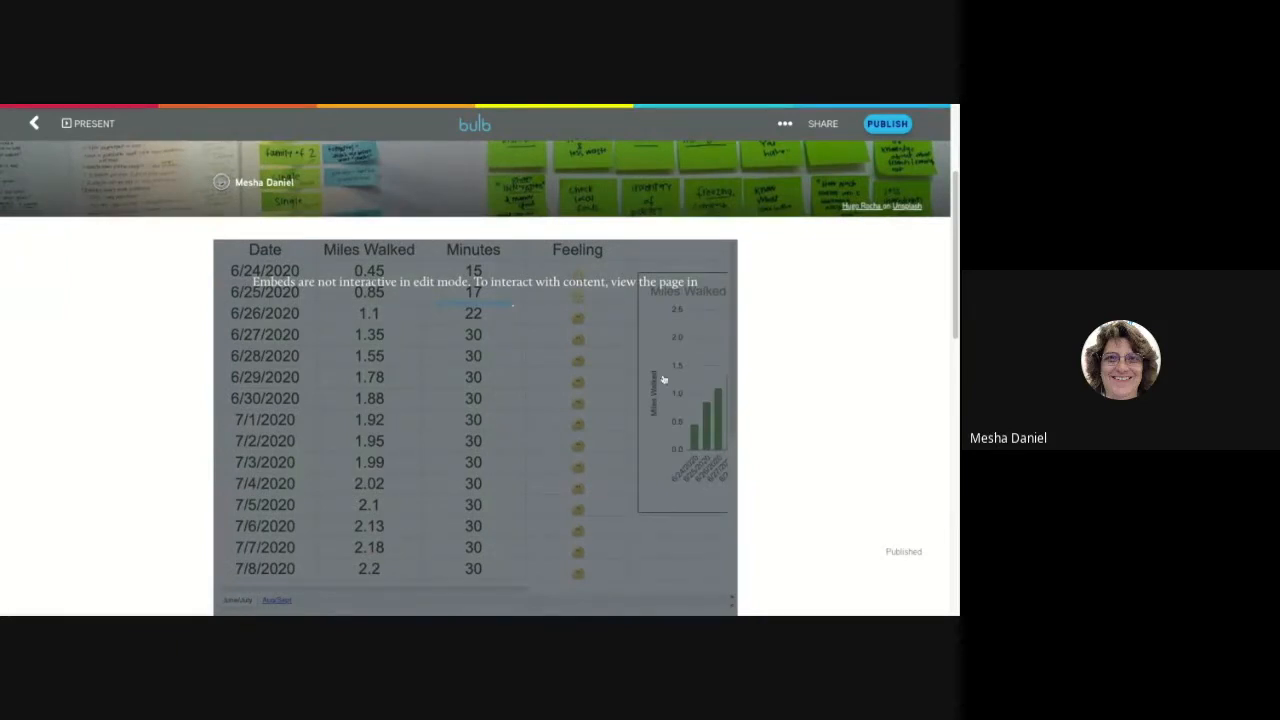
Present the My Non-Academic Data page and examine the embedded table of miles walked, minutes and feelings.
left_click(94, 126)
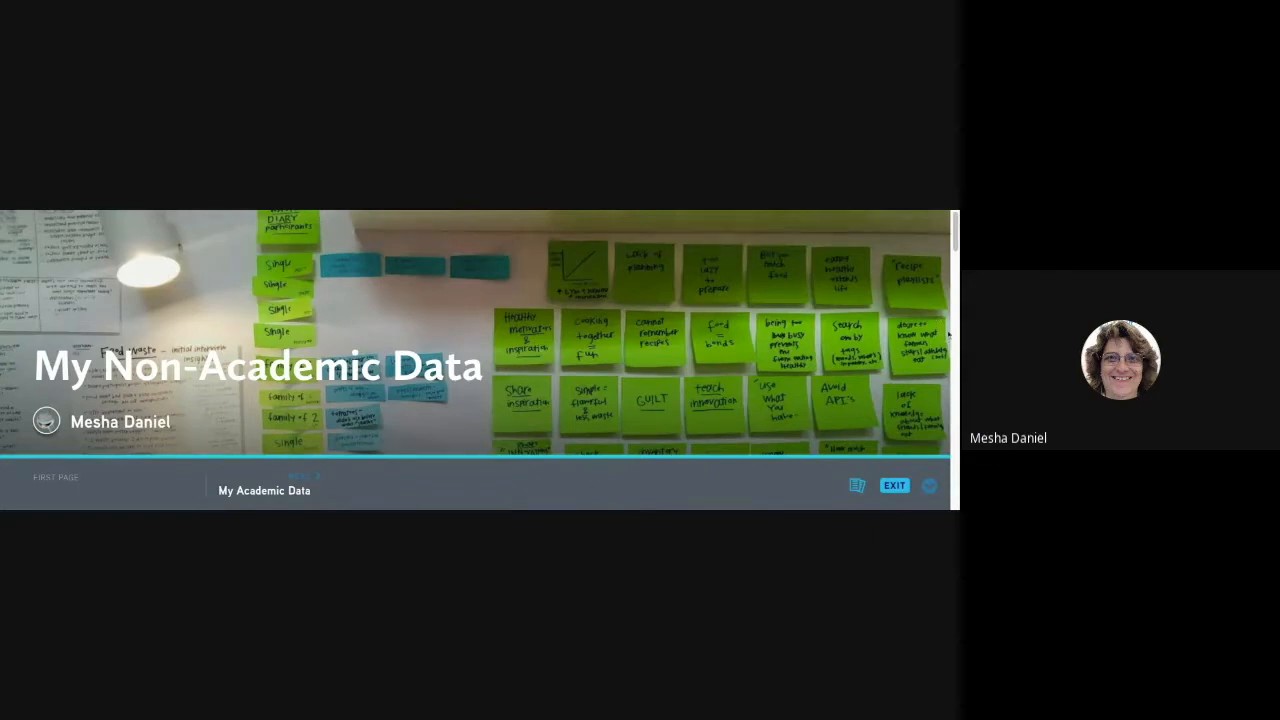
scroll(955, 234, "down", 1)
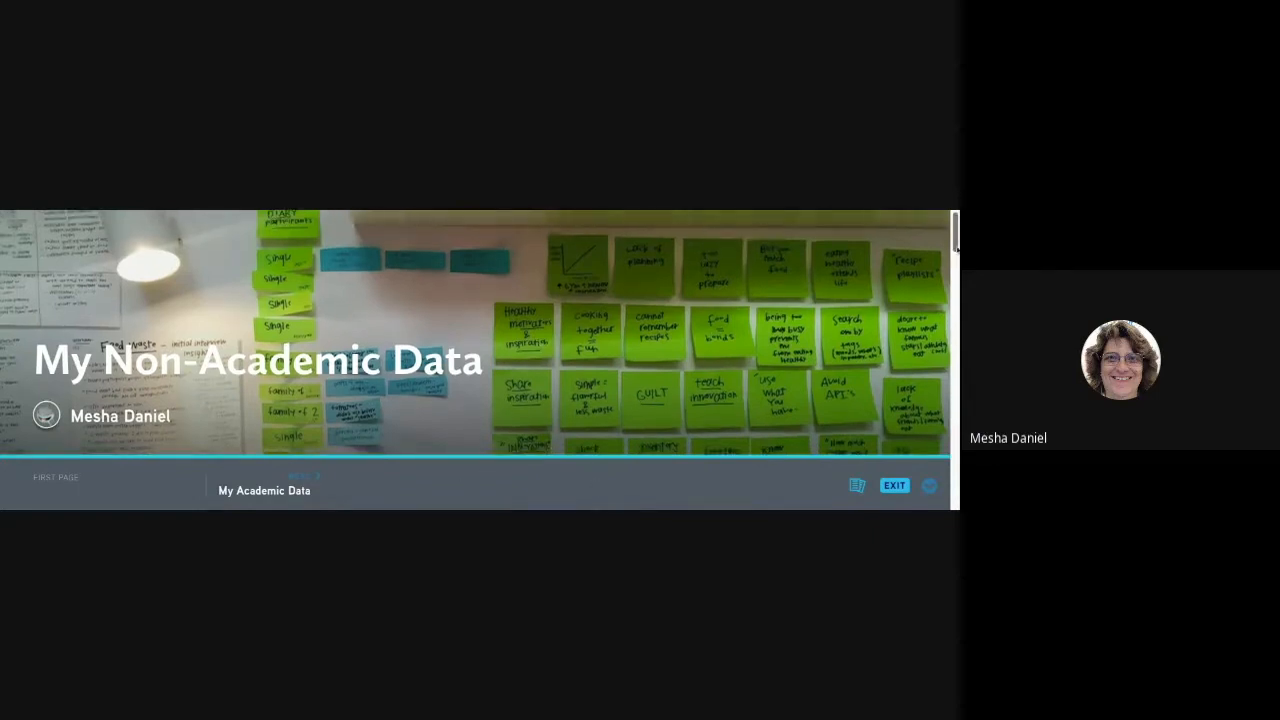
scroll(955, 240, "down", 10)
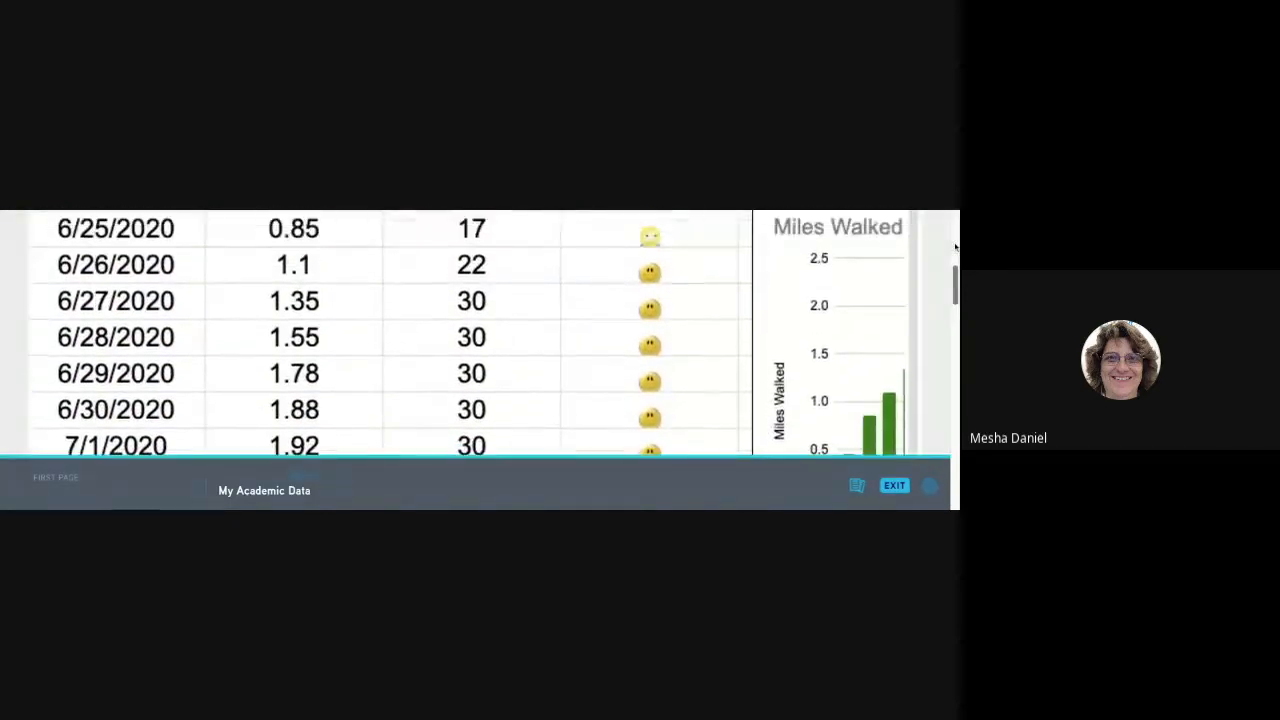
scroll(955, 247, "up", 3)
scroll(955, 247, "down", 1)
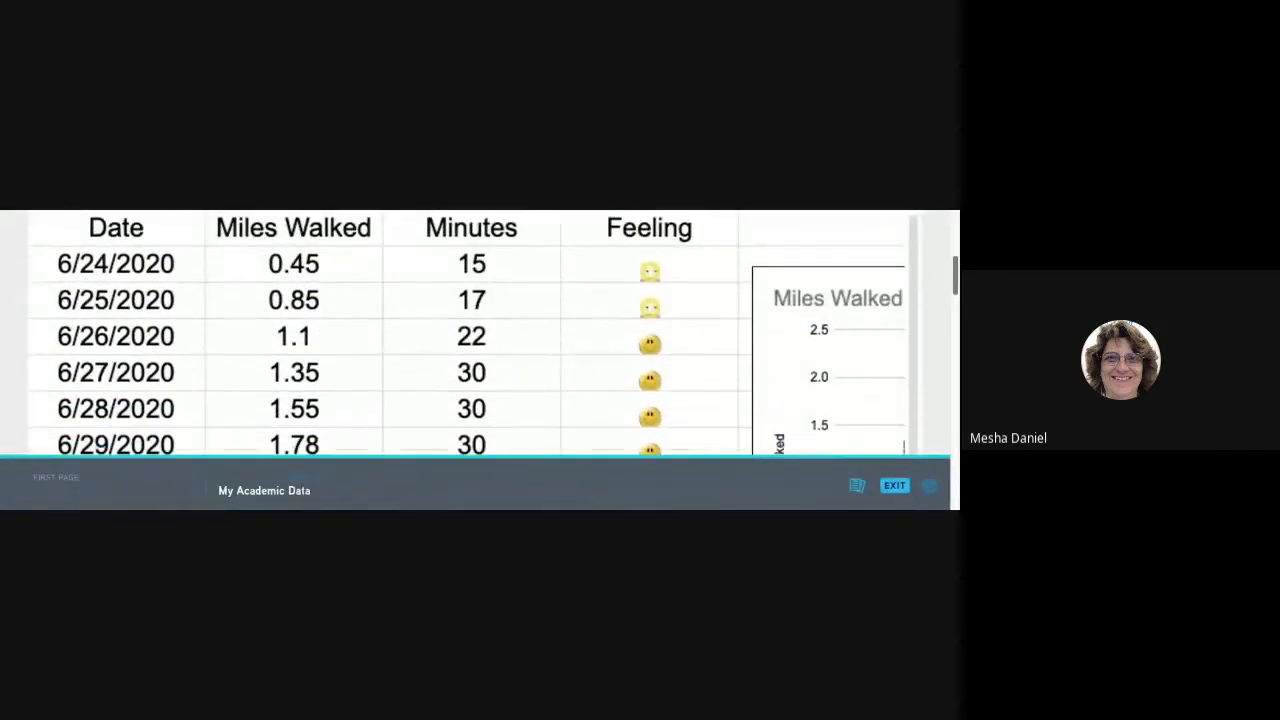
scroll(467, 333, "down", 2)
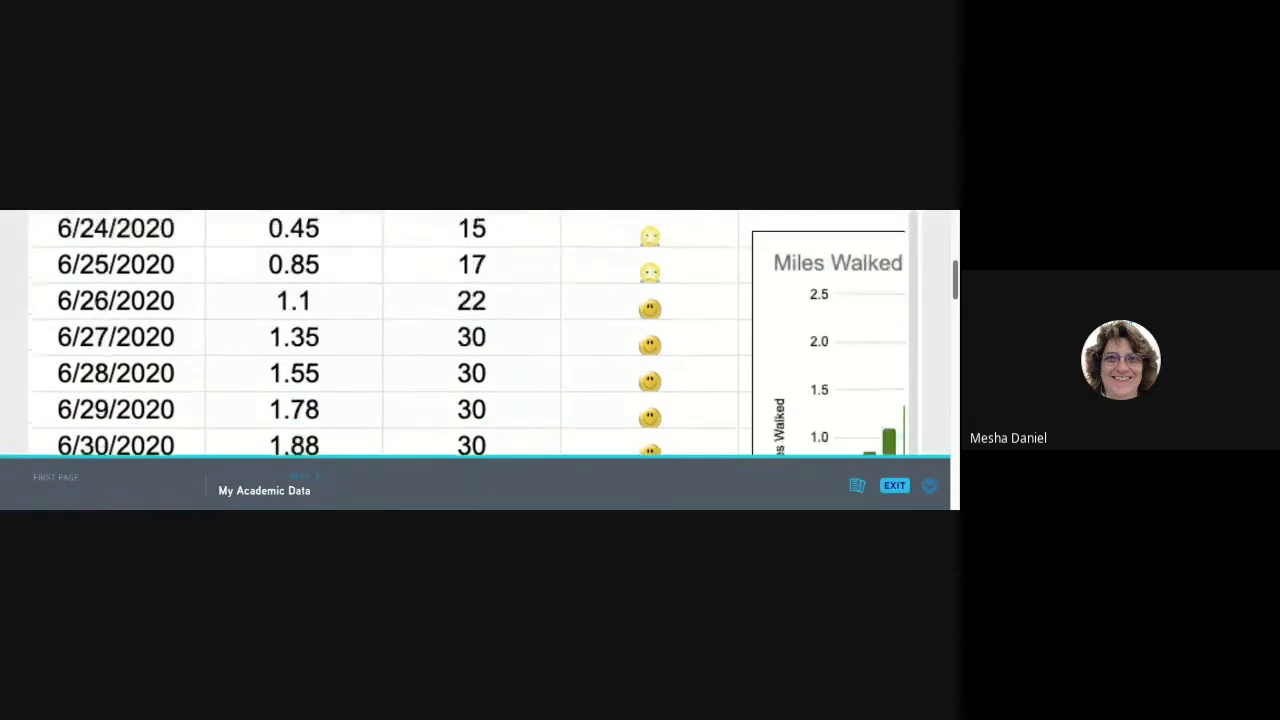
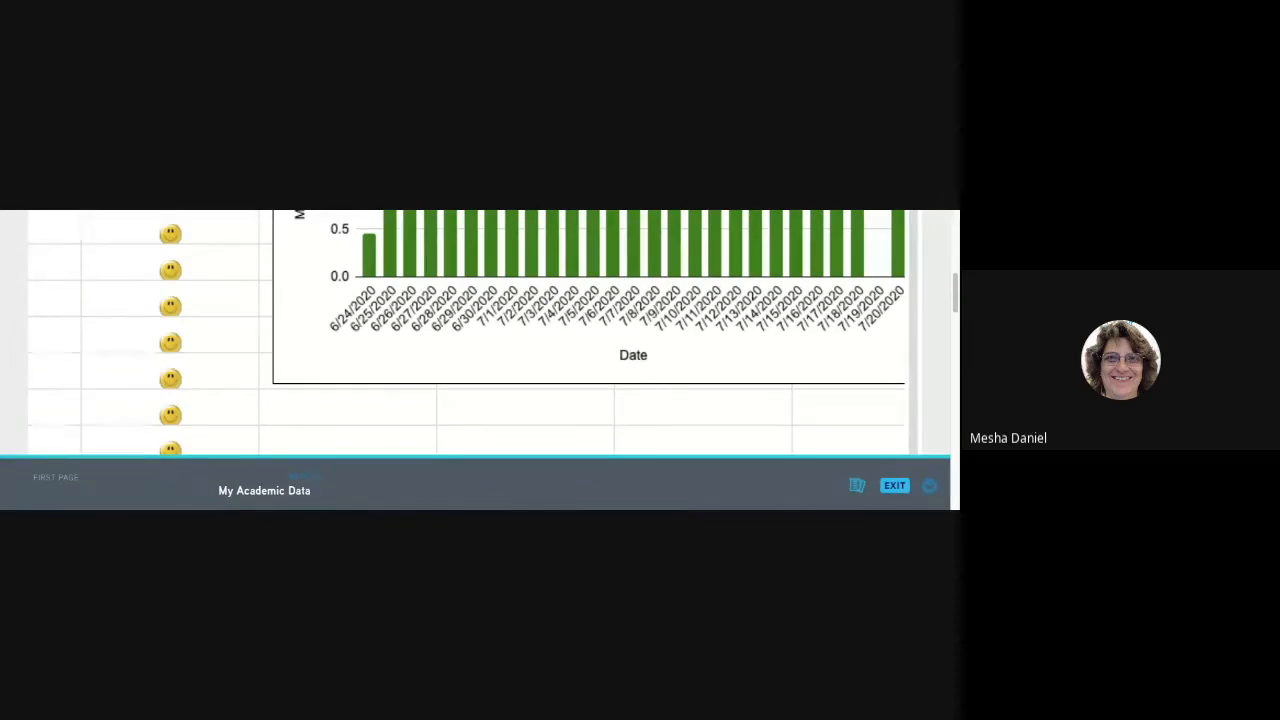
Leave presentation mode and open the My Non-Academic Data page for editing to look at its embedded student data table.
scroll(434, 362, "down", 5)
scroll(434, 362, "left", 3)
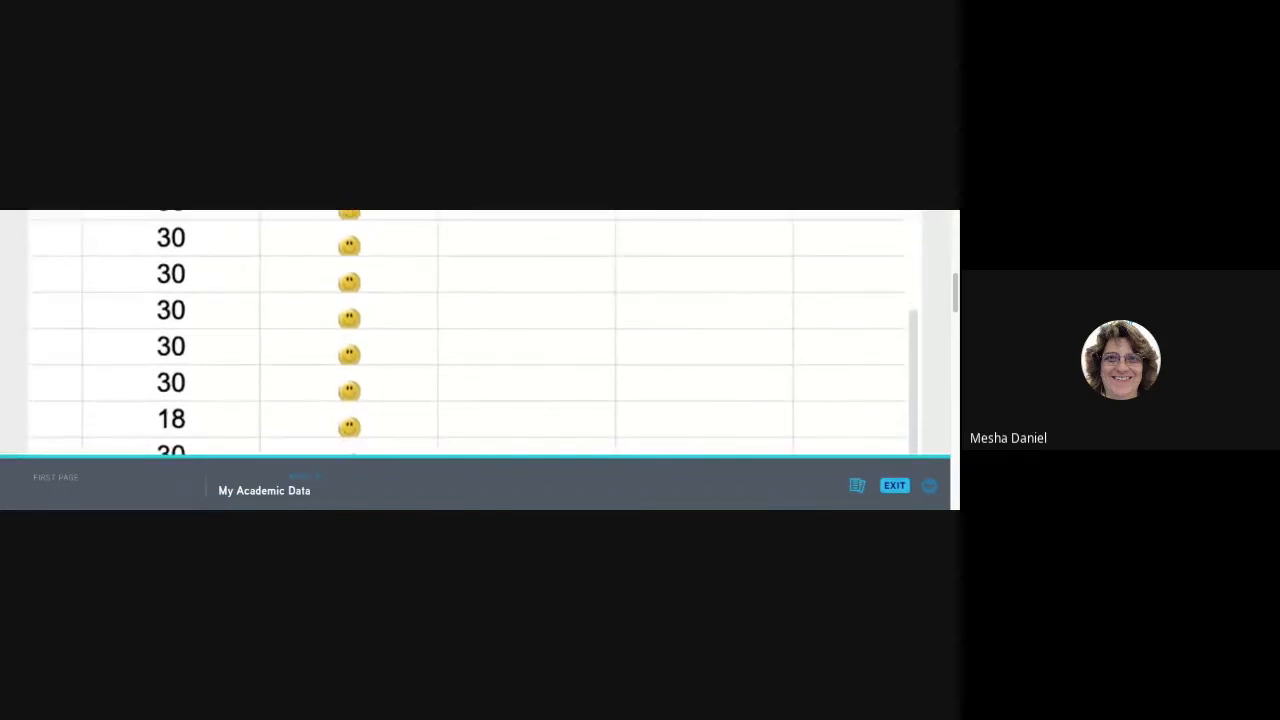
left_click(894, 485)
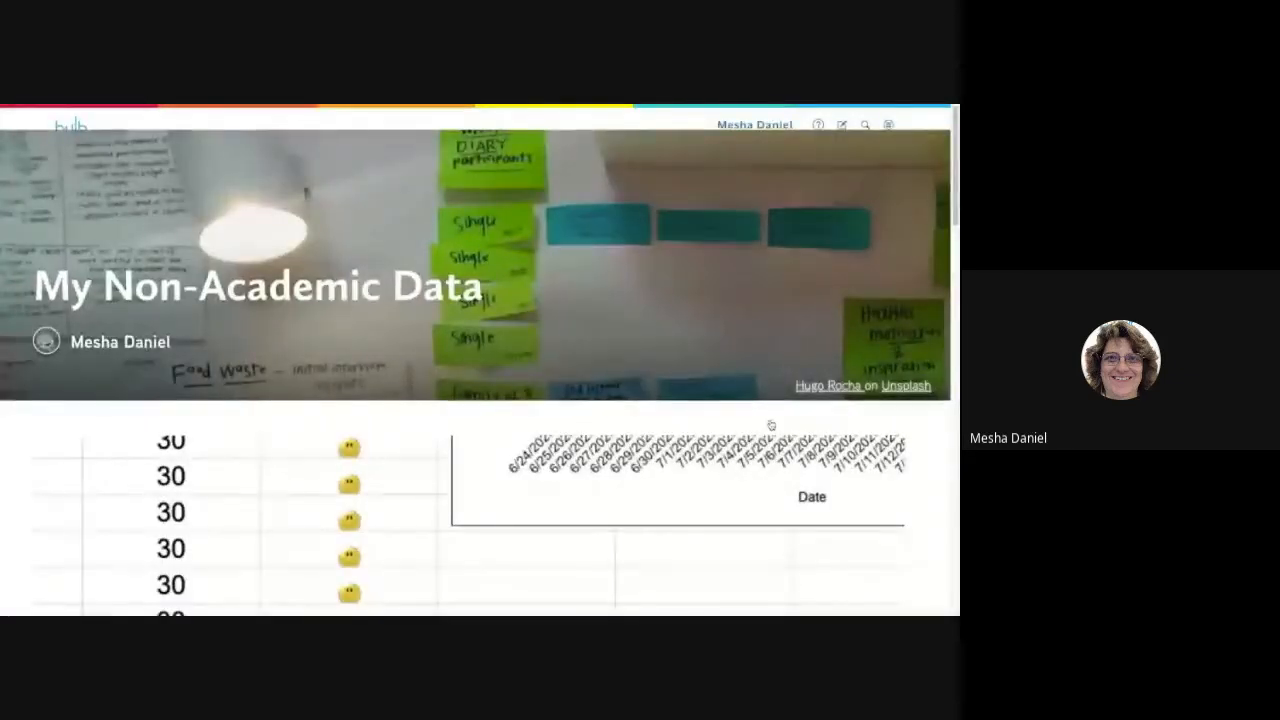
left_click(842, 125)
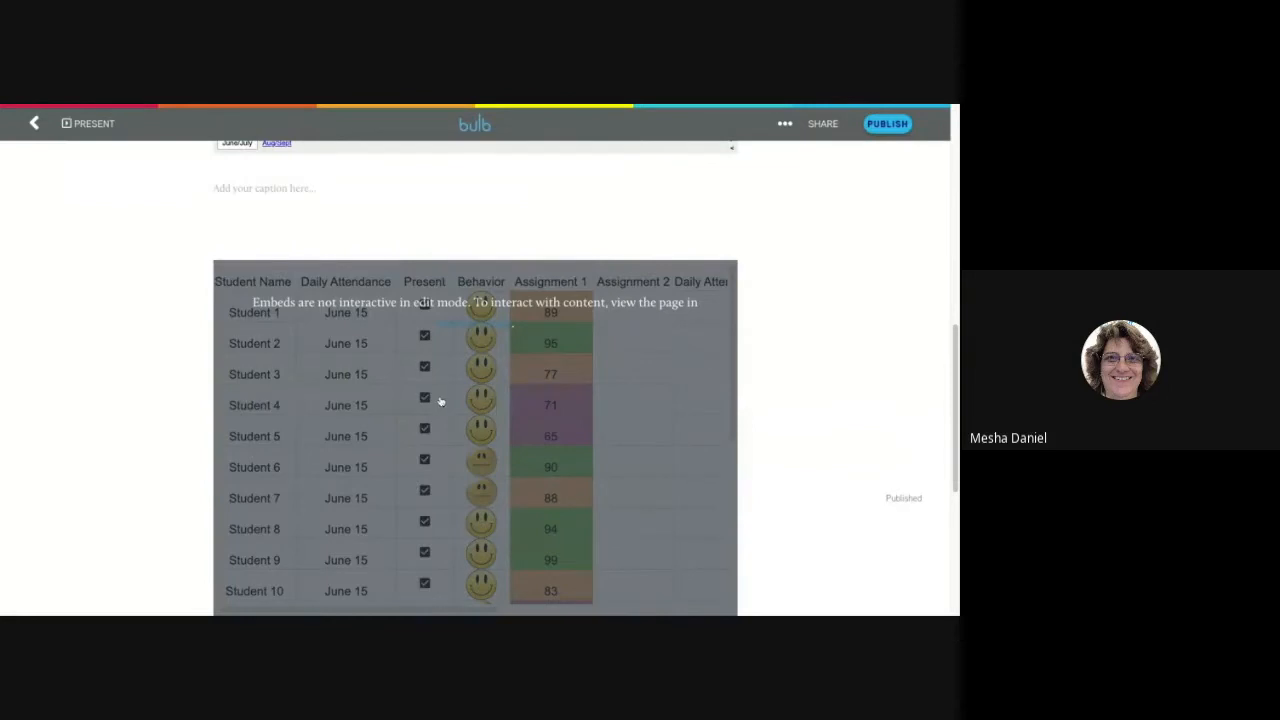
scroll(440, 401, "up", 1)
scroll(443, 400, "down", 1)
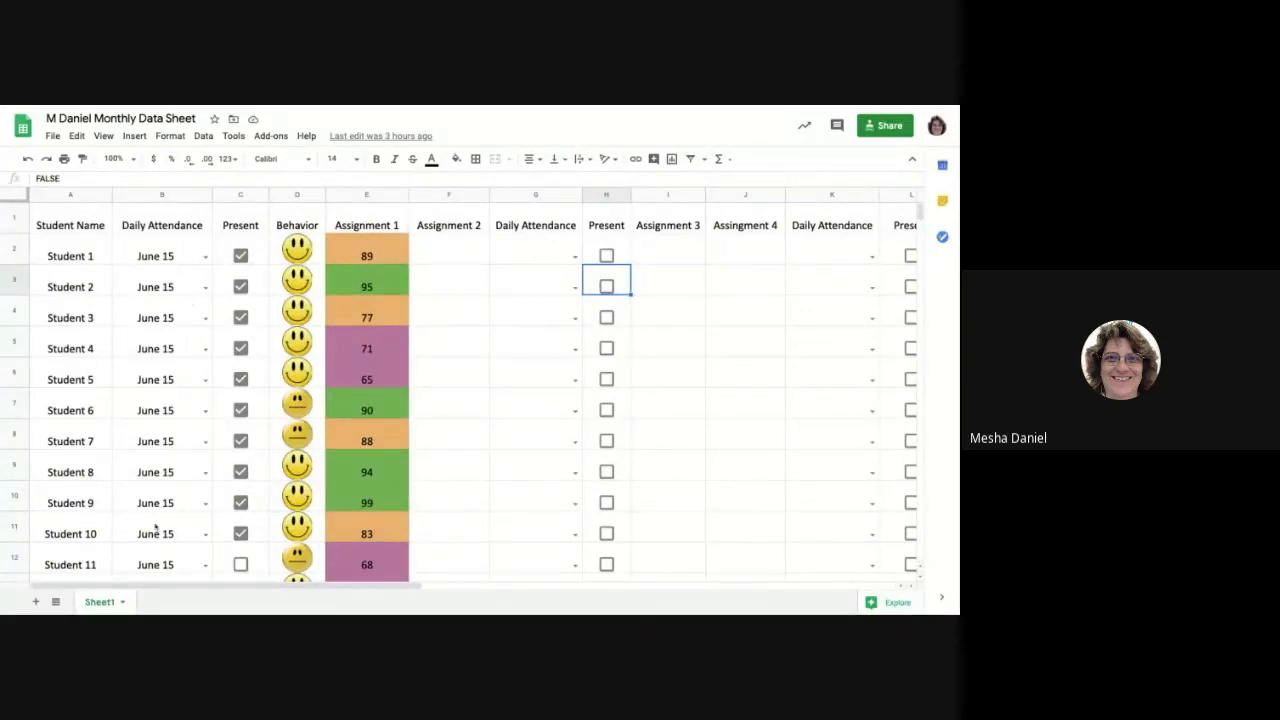
In the Google Sheets monthly data sheet, set Student 1's attendance date to June 22 and toggle Student 4's Present checkbox off and on.
left_click(206, 258)
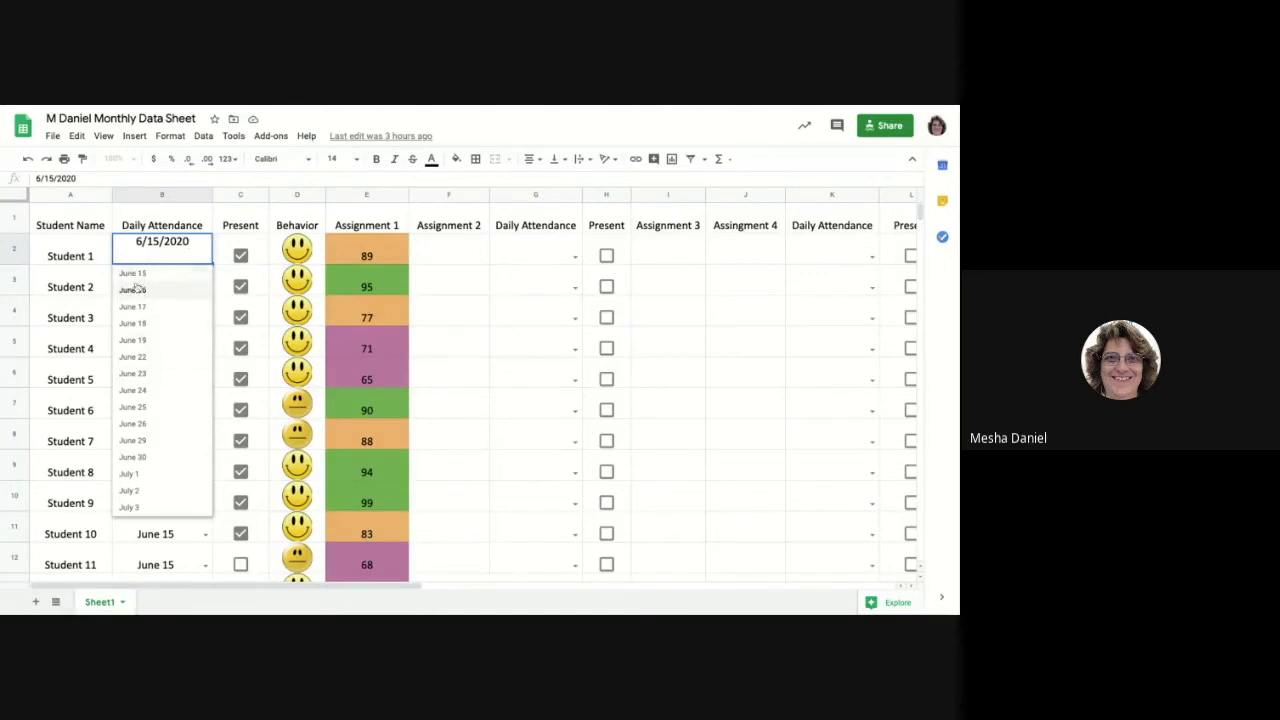
left_click(143, 360)
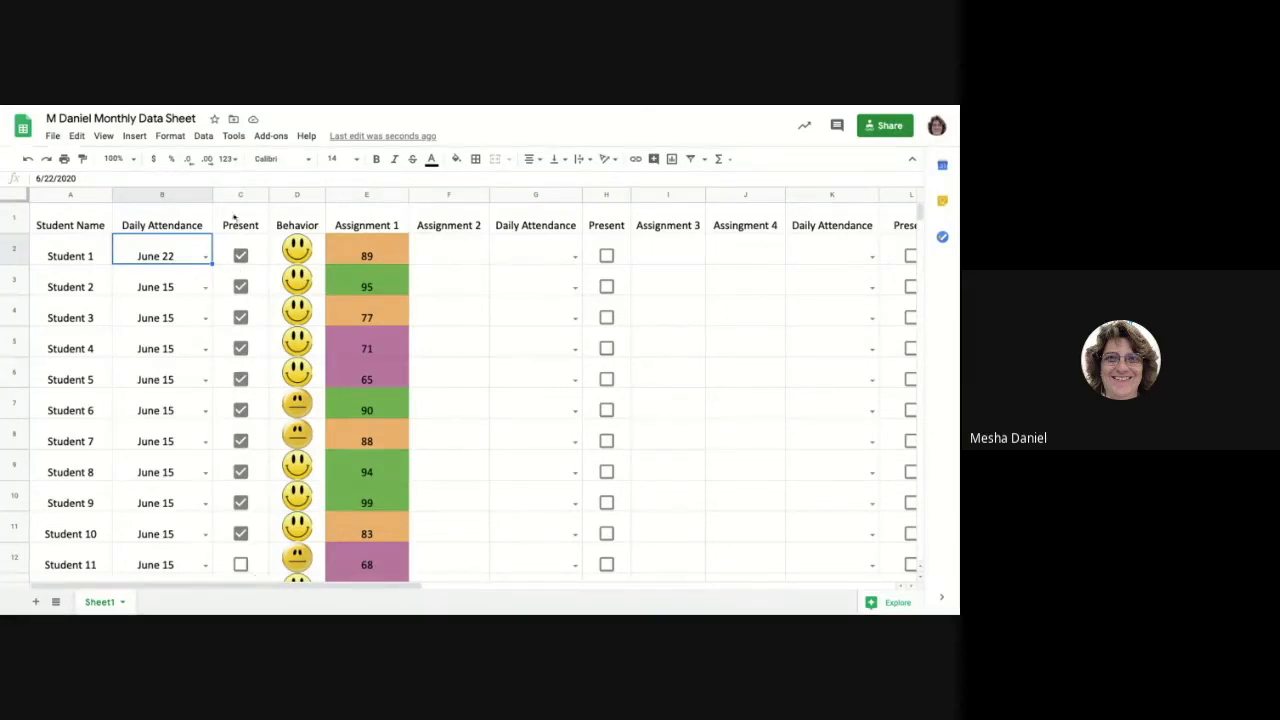
left_click(241, 348)
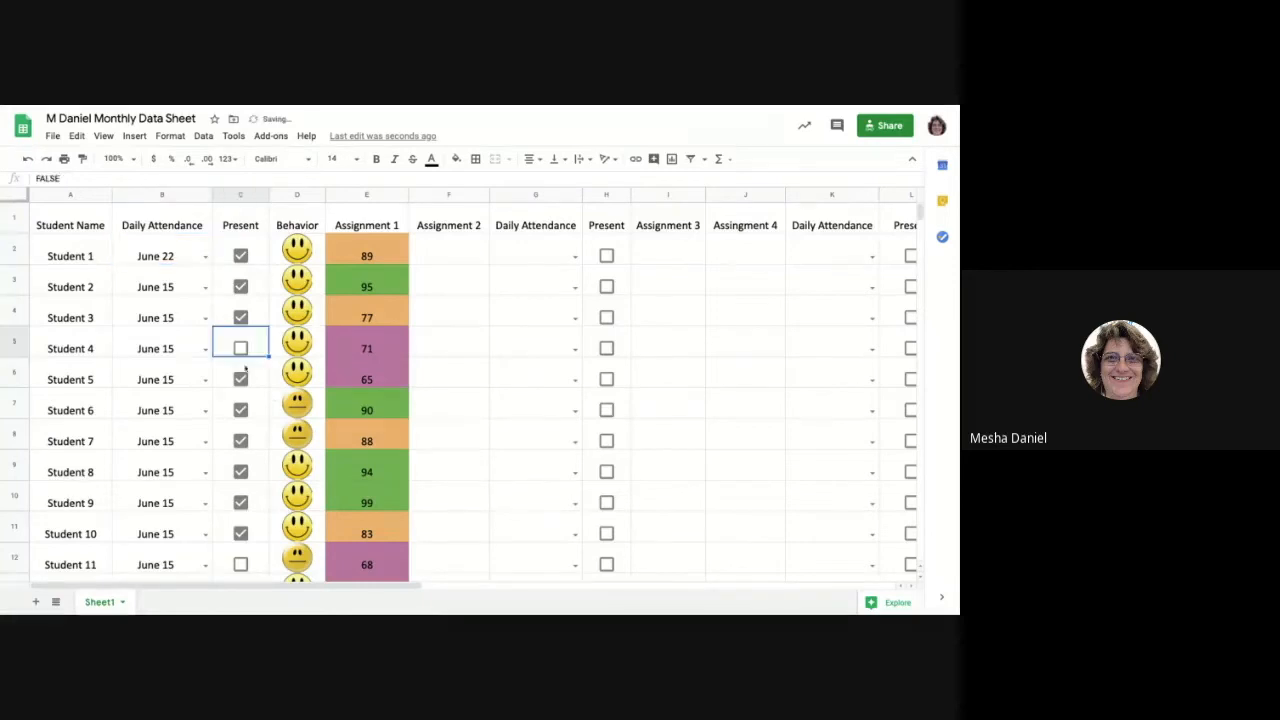
left_click(241, 348)
Copy the smiley face from Student 20's Behavior cell into the empty cell below it.
scroll(306, 500, "down", 5)
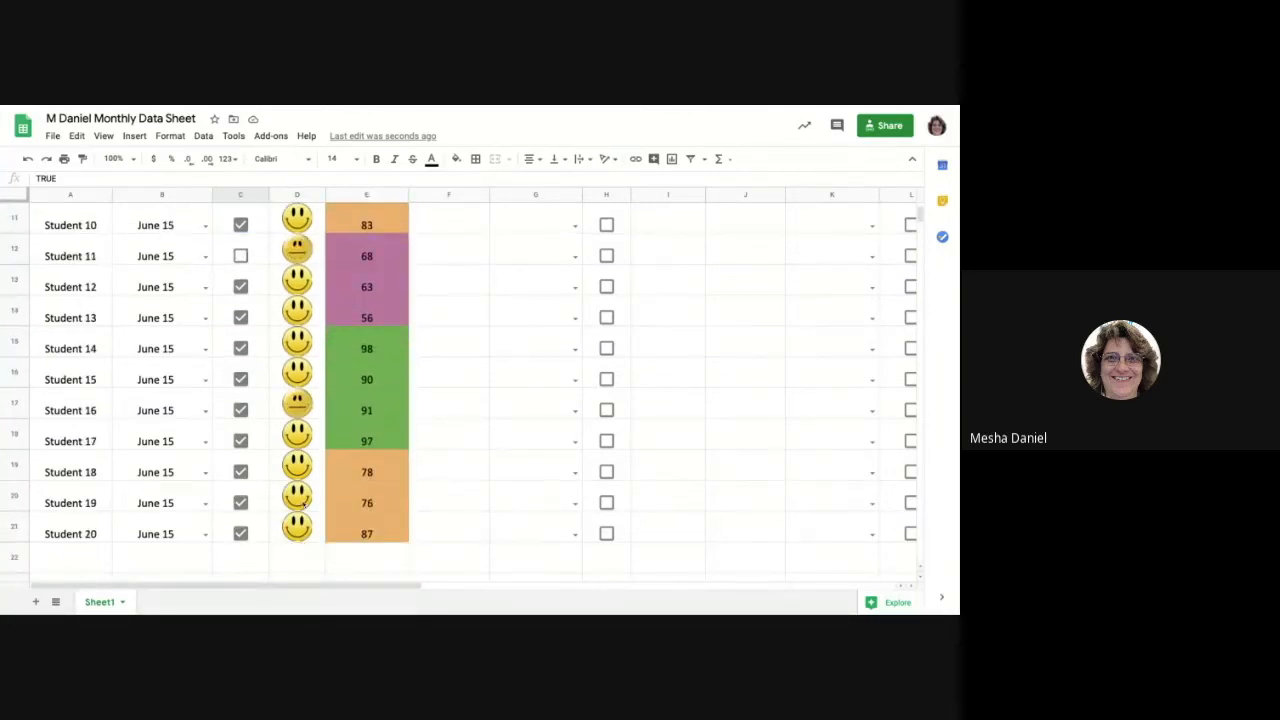
left_click(300, 526)
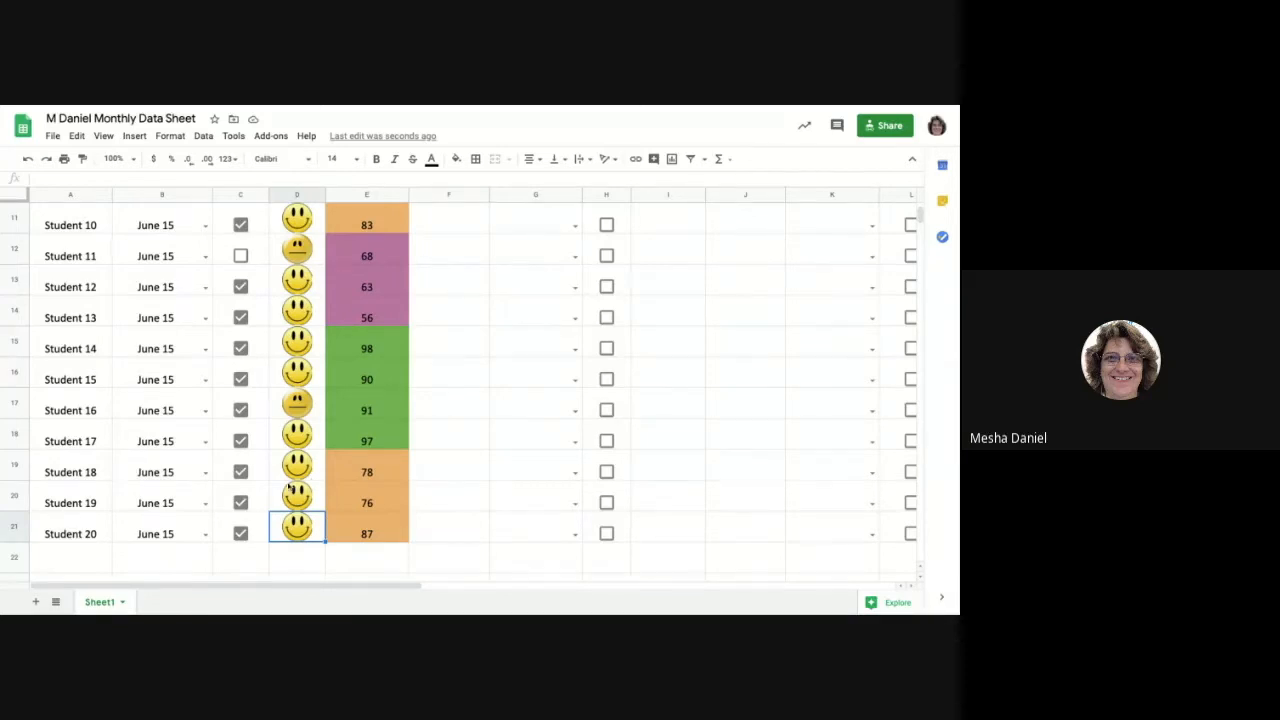
scroll(277, 507, "down", 1)
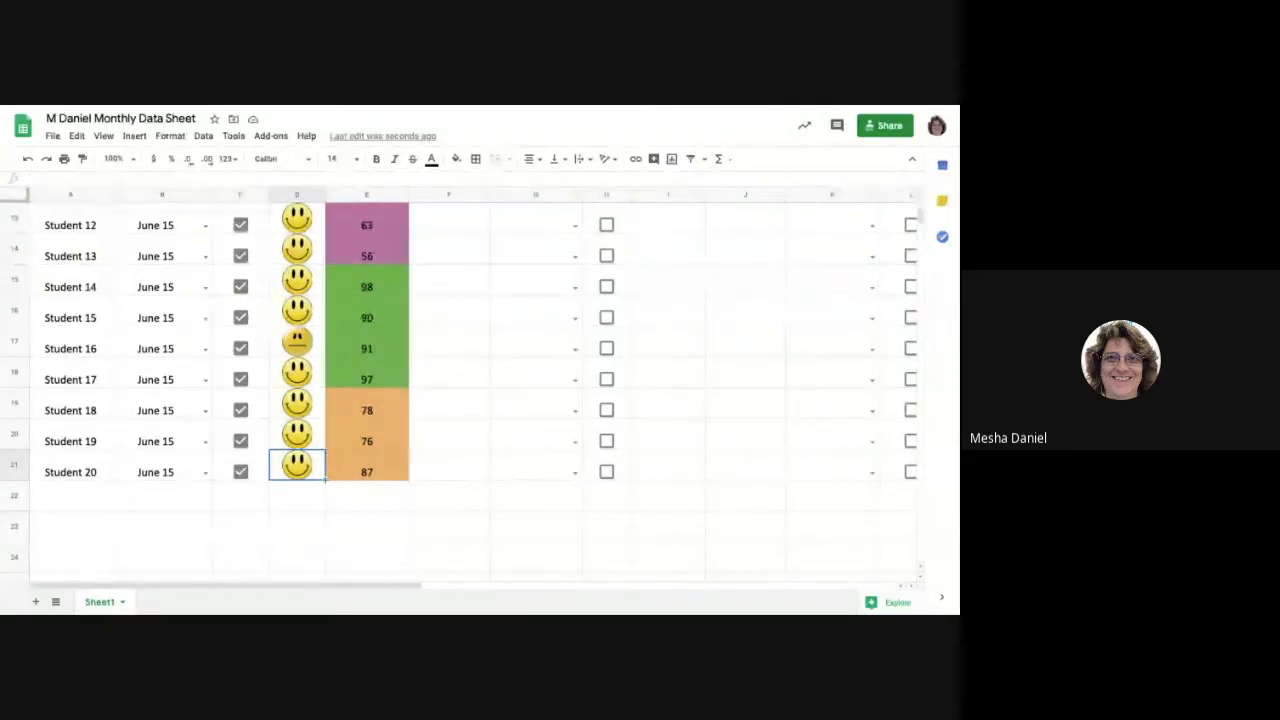
left_click_drag(325, 480, 323, 500)
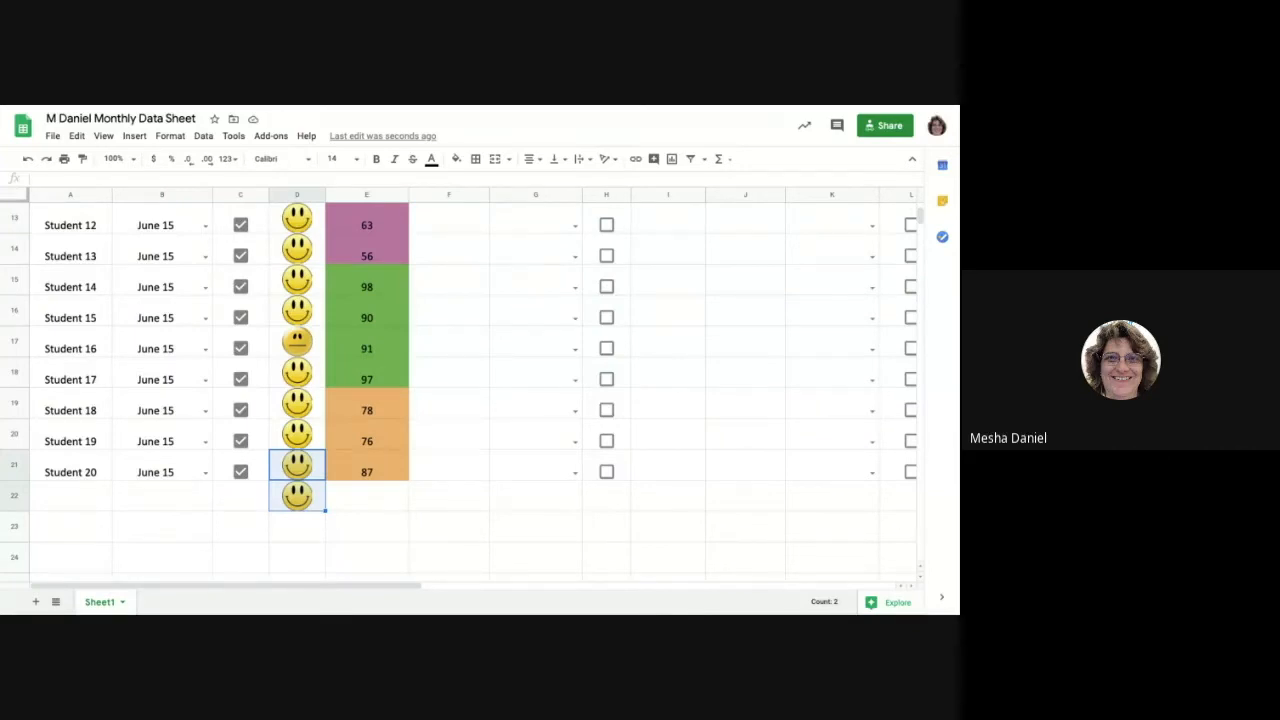
Examine the Behavior faces and the color-coded Assignment 1 scores across all the students.
scroll(315, 532, "right", 2)
scroll(315, 532, "down", 1)
scroll(306, 485, "right", 1)
scroll(306, 485, "down", 1)
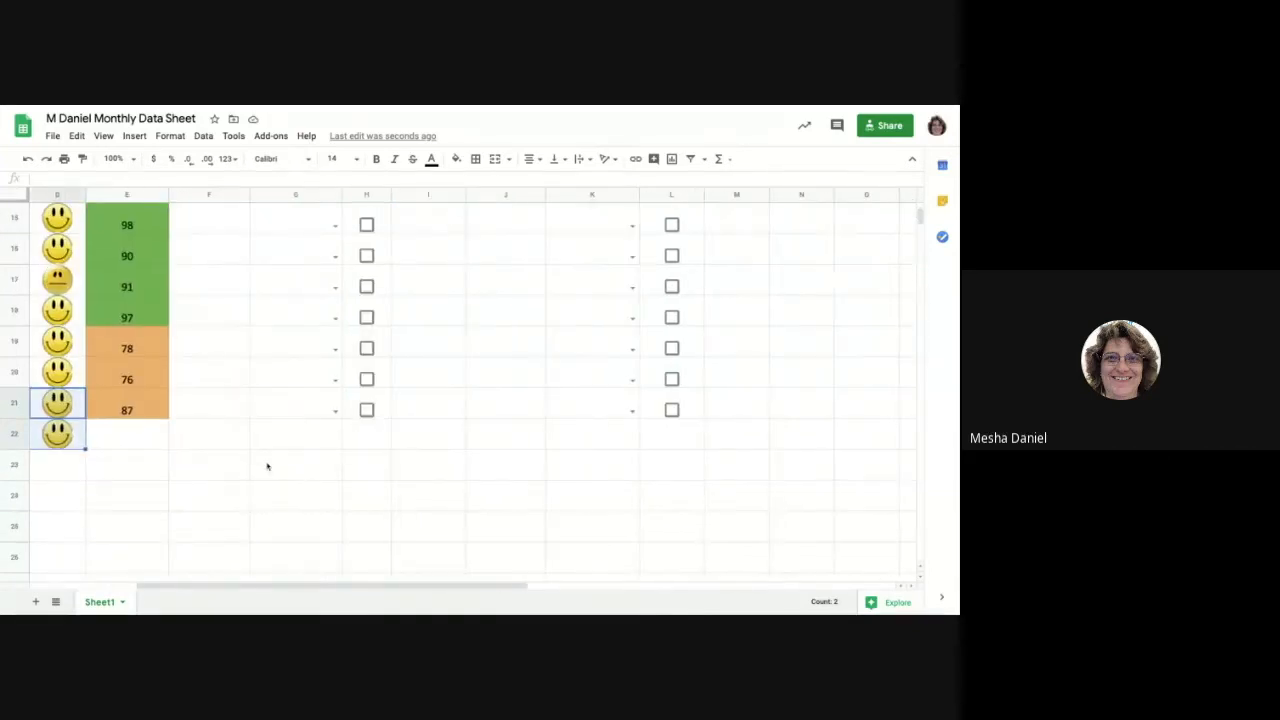
scroll(271, 472, "left", 2)
scroll(271, 472, "up", 1)
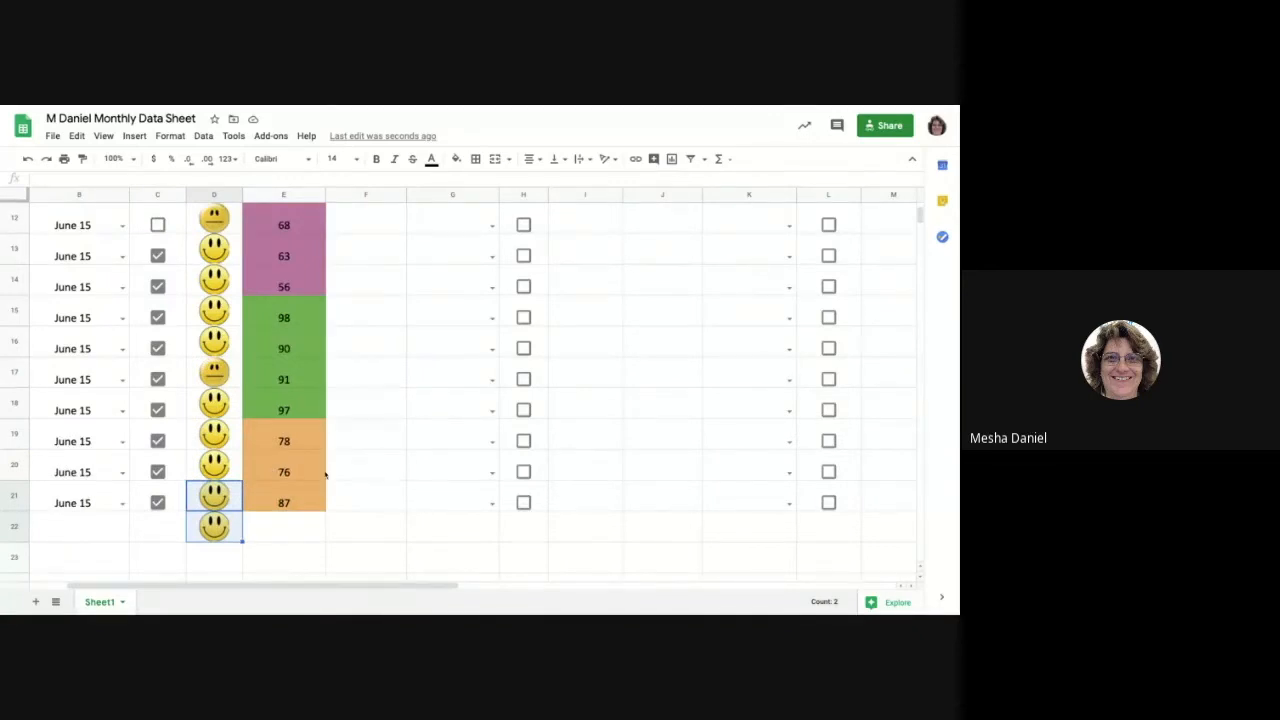
scroll(325, 475, "up", 1)
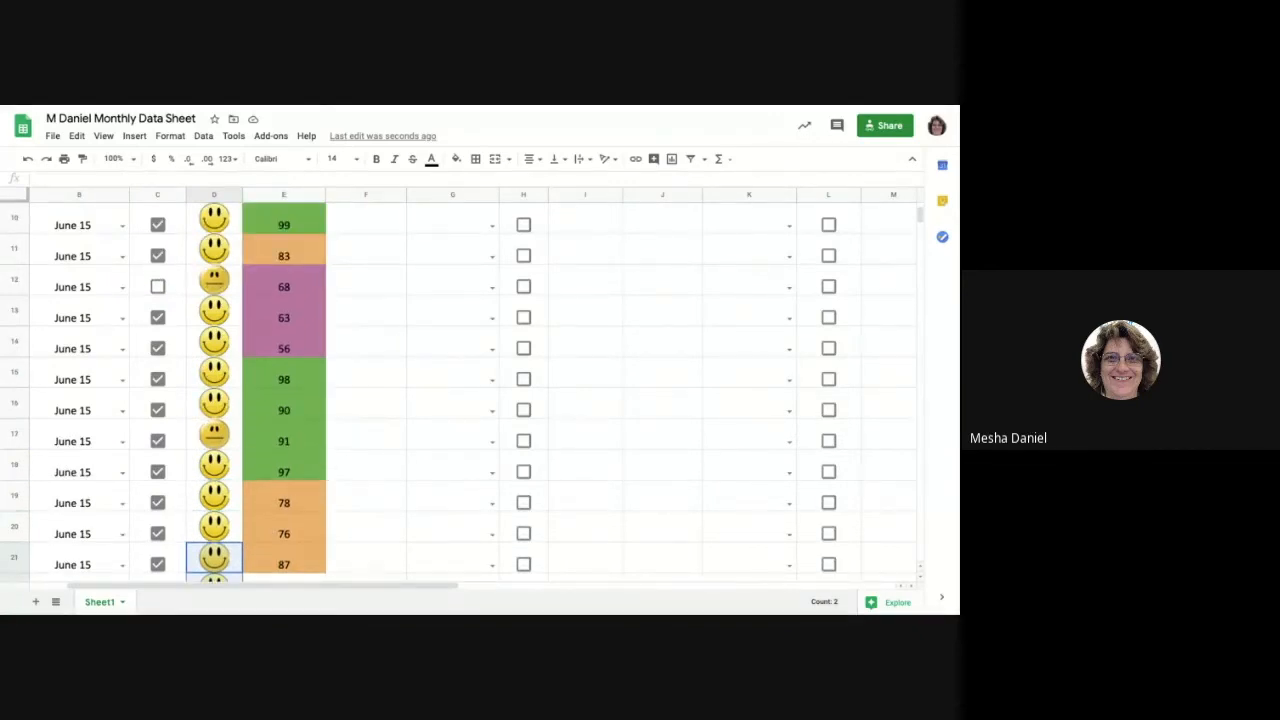
scroll(347, 452, "up", 4)
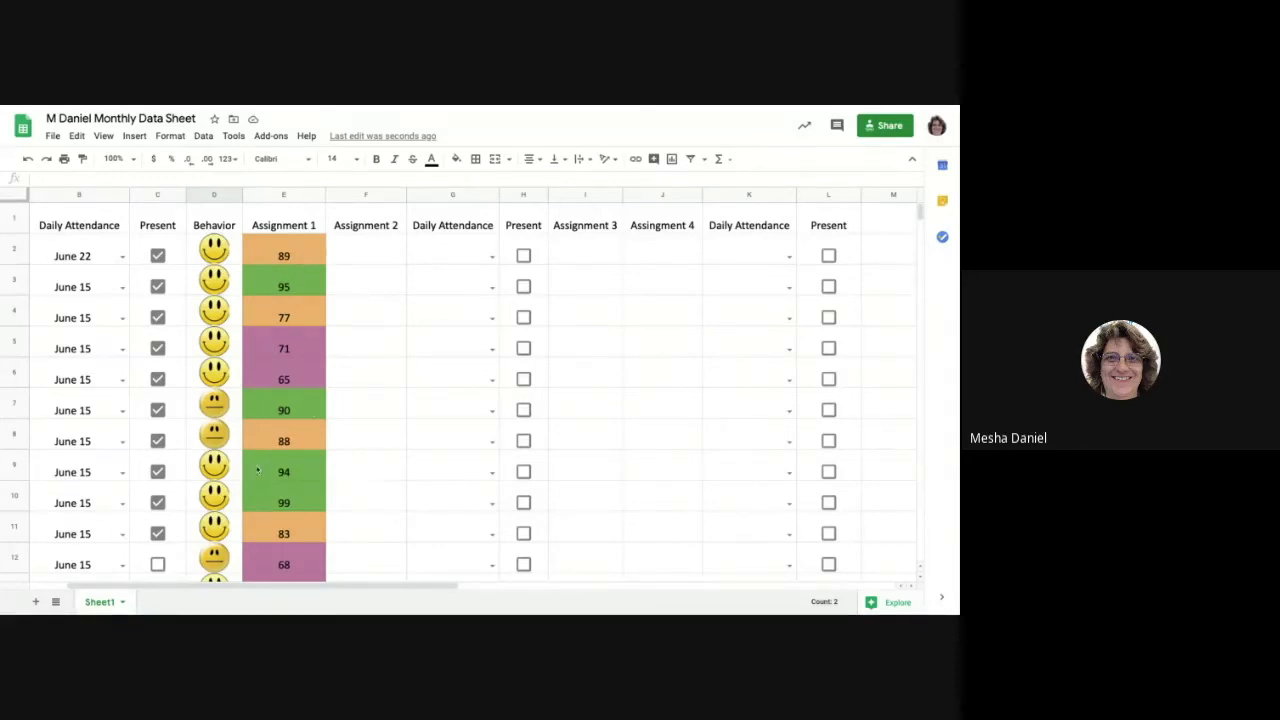
scroll(280, 440, "down", 1)
scroll(280, 440, "up", 1)
scroll(380, 370, "left", 2)
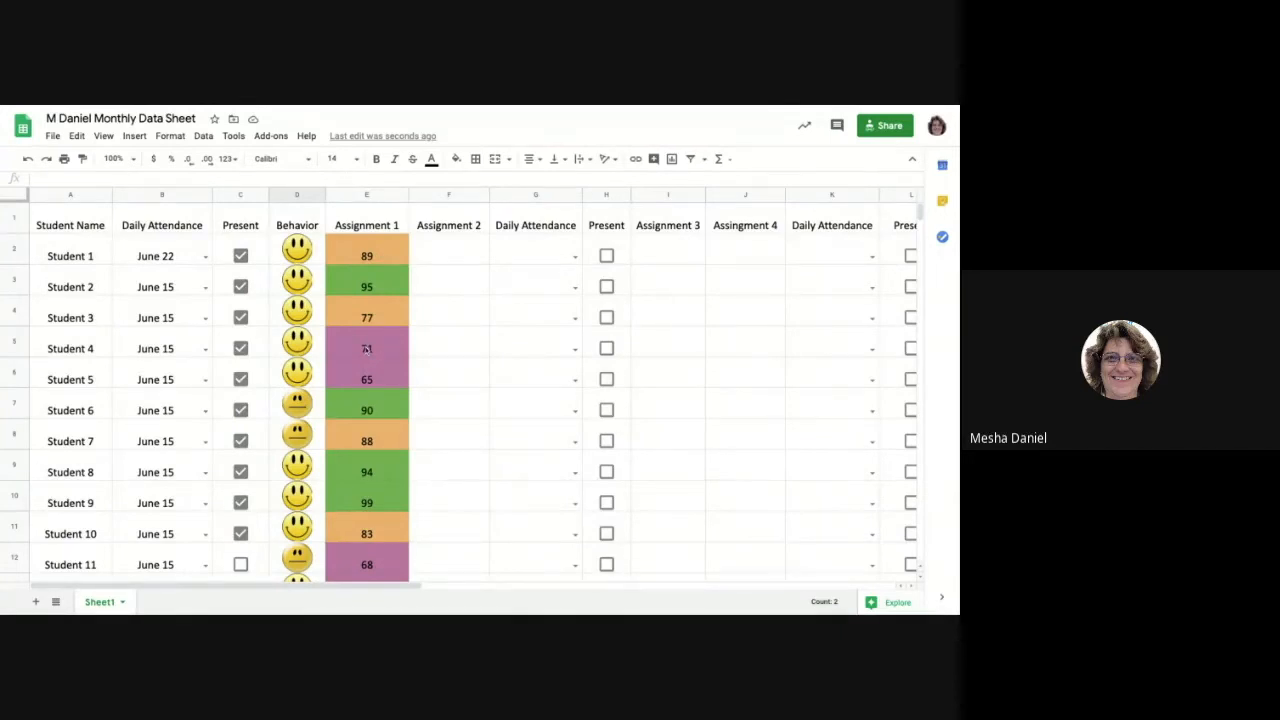
scroll(372, 380, "down", 2)
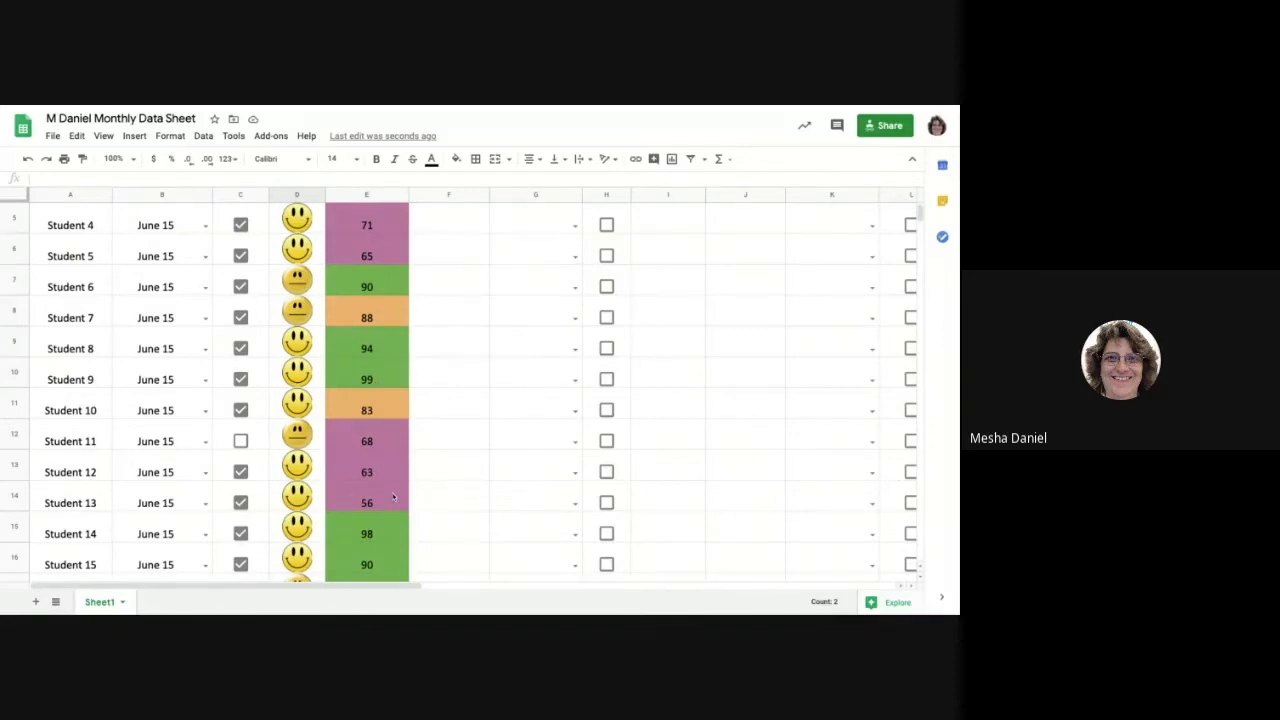
scroll(393, 483, "up", 3)
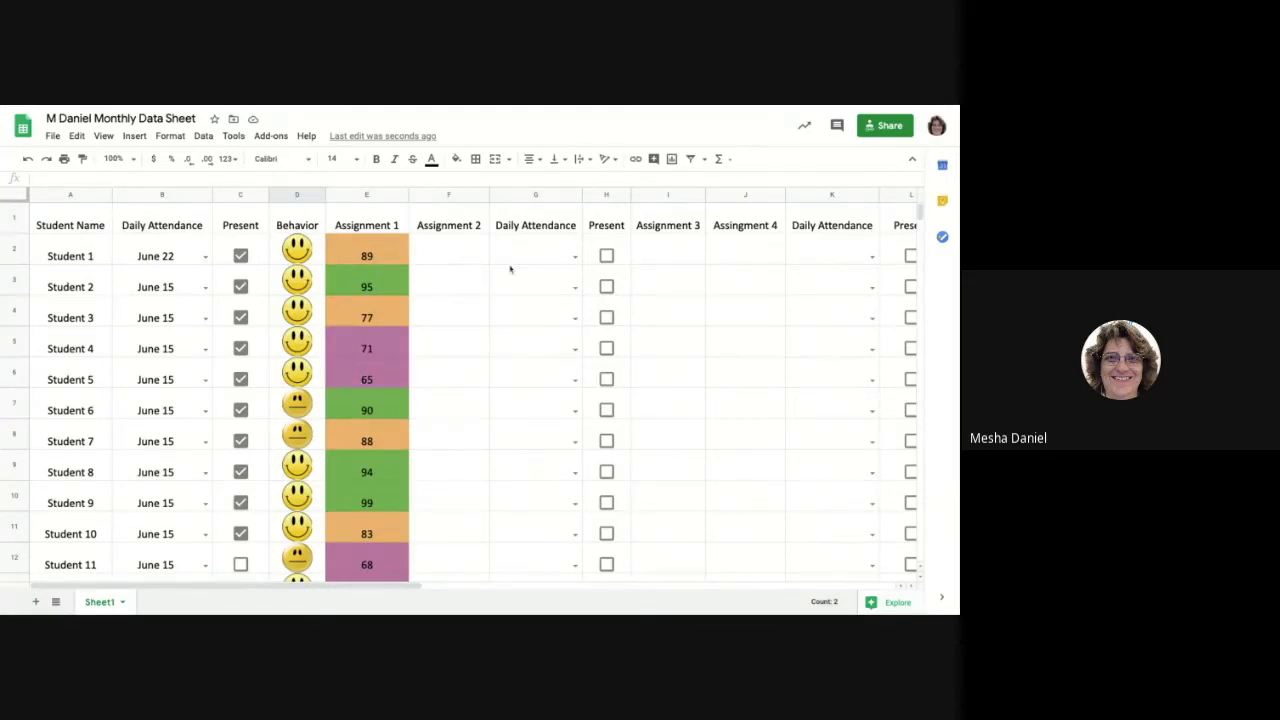
Enter a score of 78 for Student 1 under Assignment 2.
left_click(456, 253)
type("78")
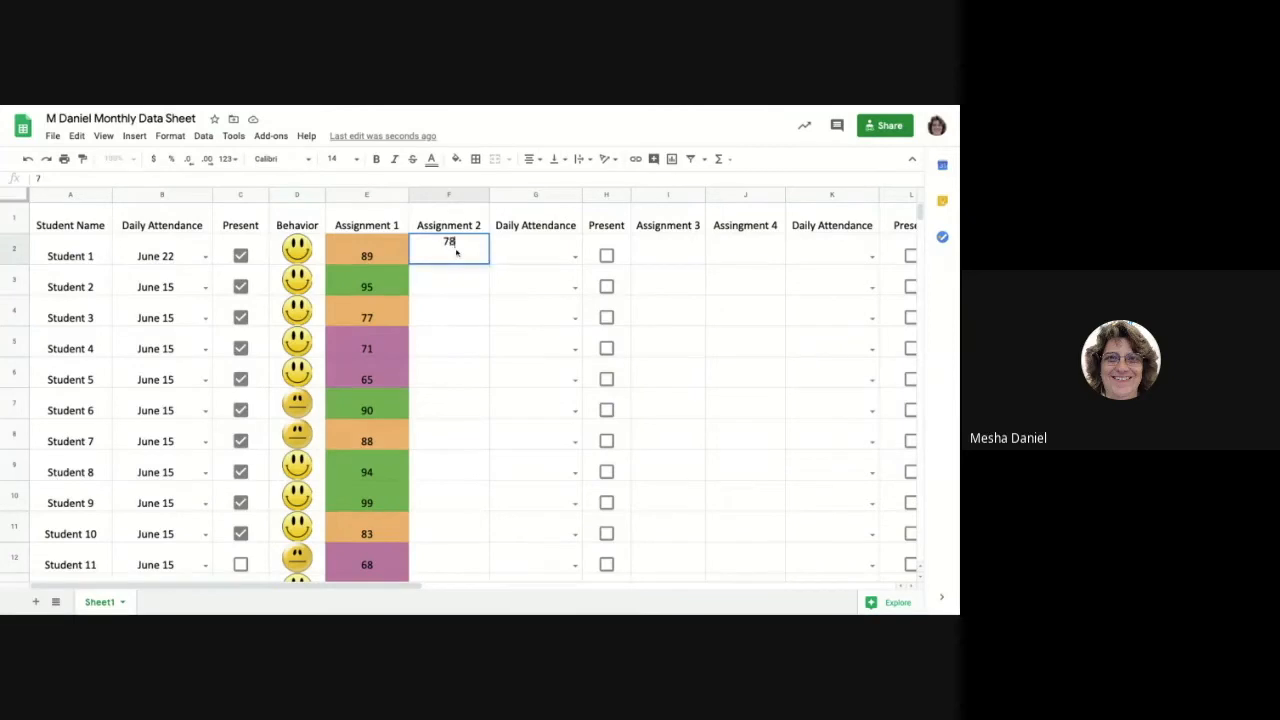
key("Return")
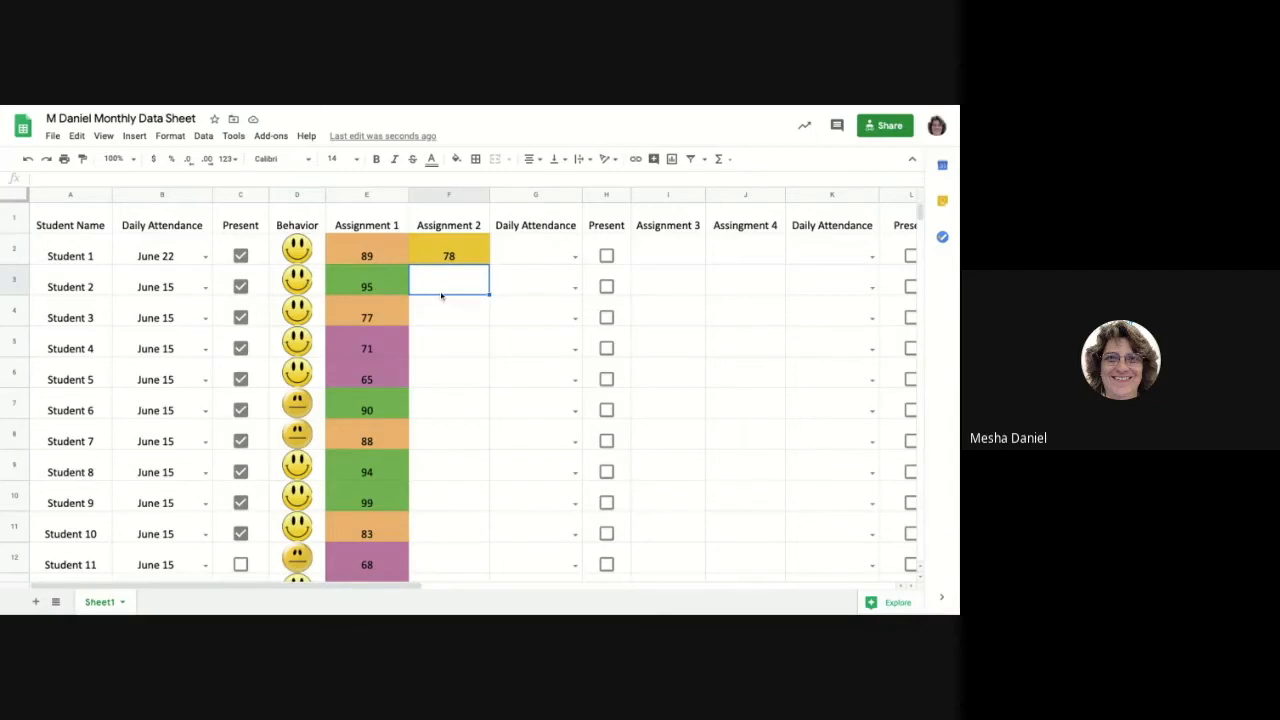
Change the fill color of the Assignment 1 conditional format rule for values greater than or equal to 90 to teal.
left_click(340, 195)
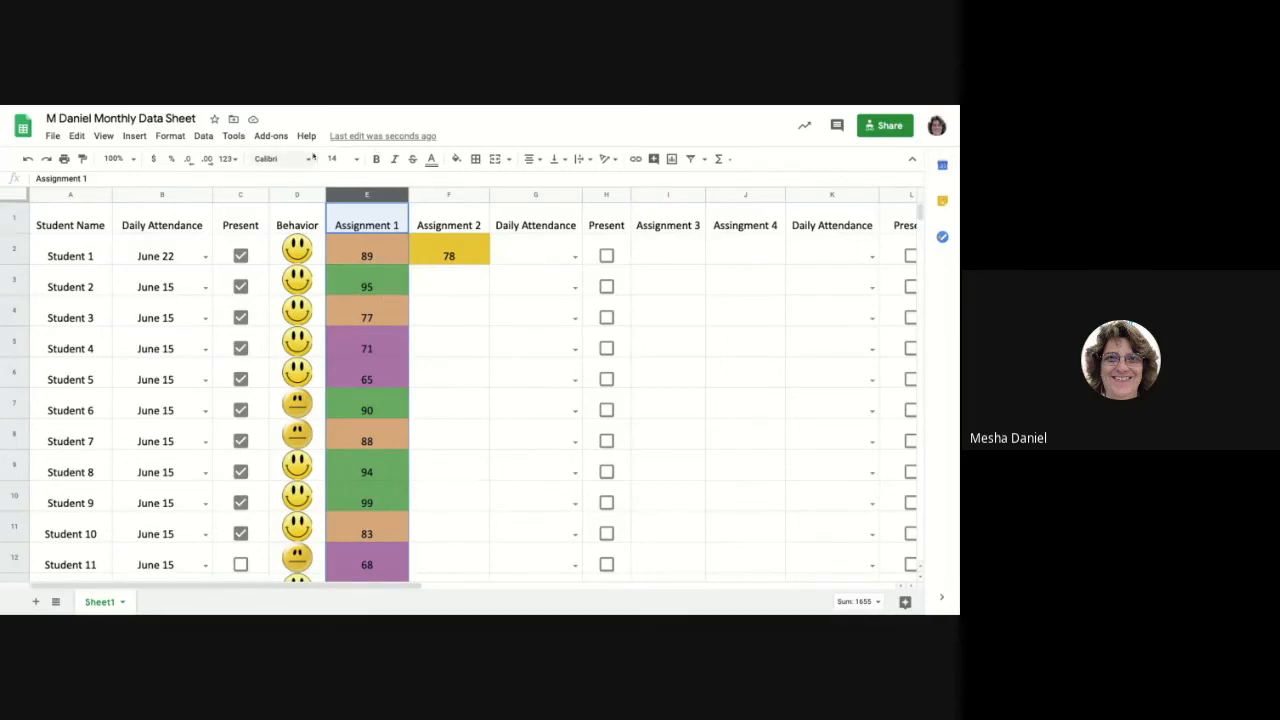
left_click(171, 137)
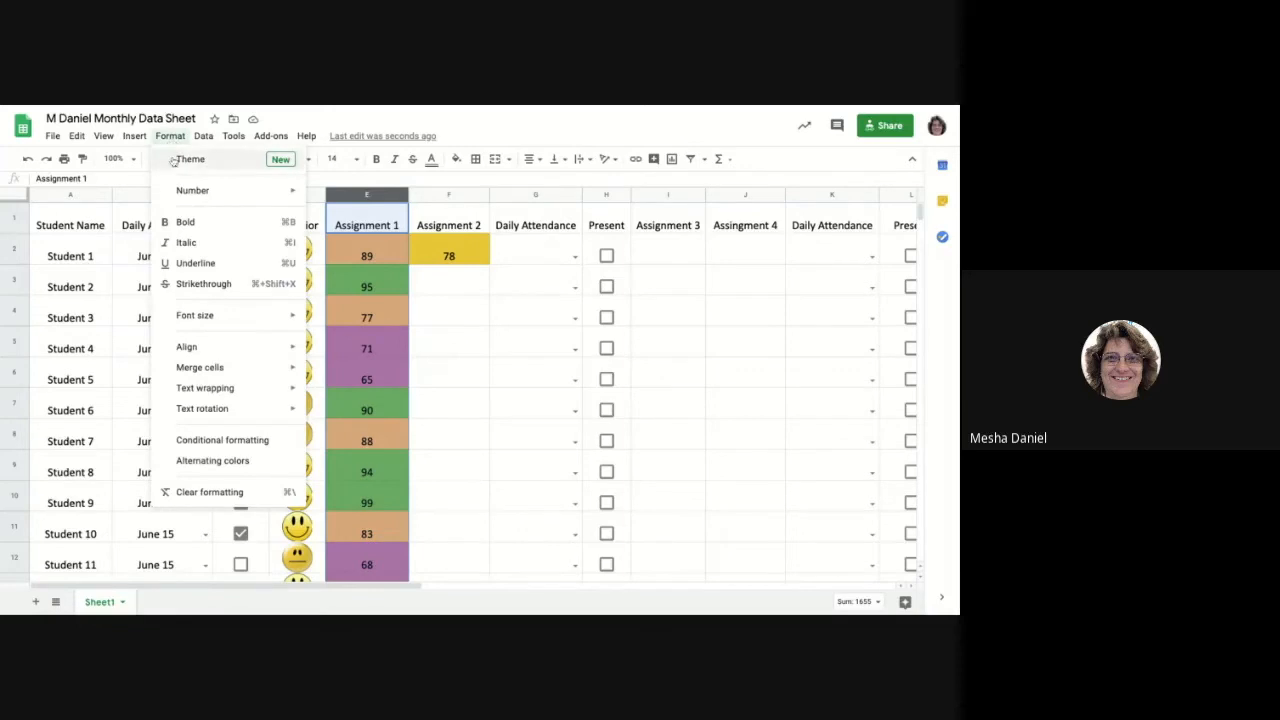
left_click(236, 445)
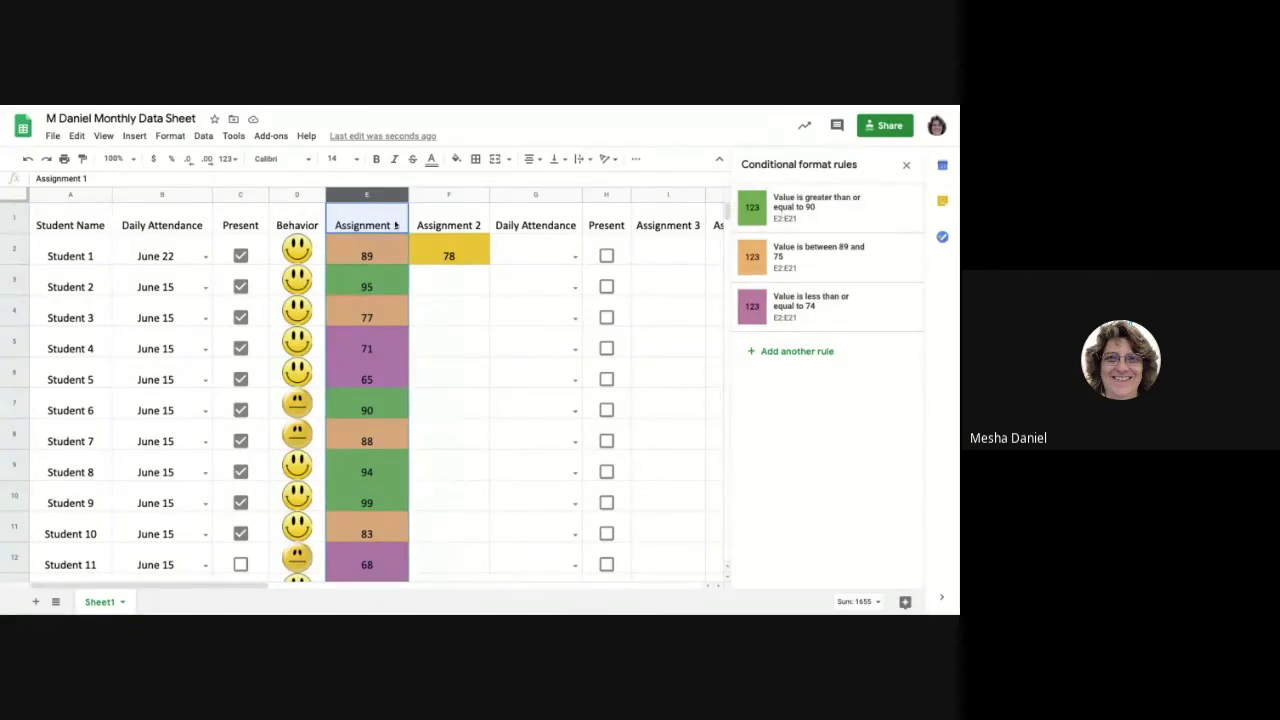
left_click(819, 210)
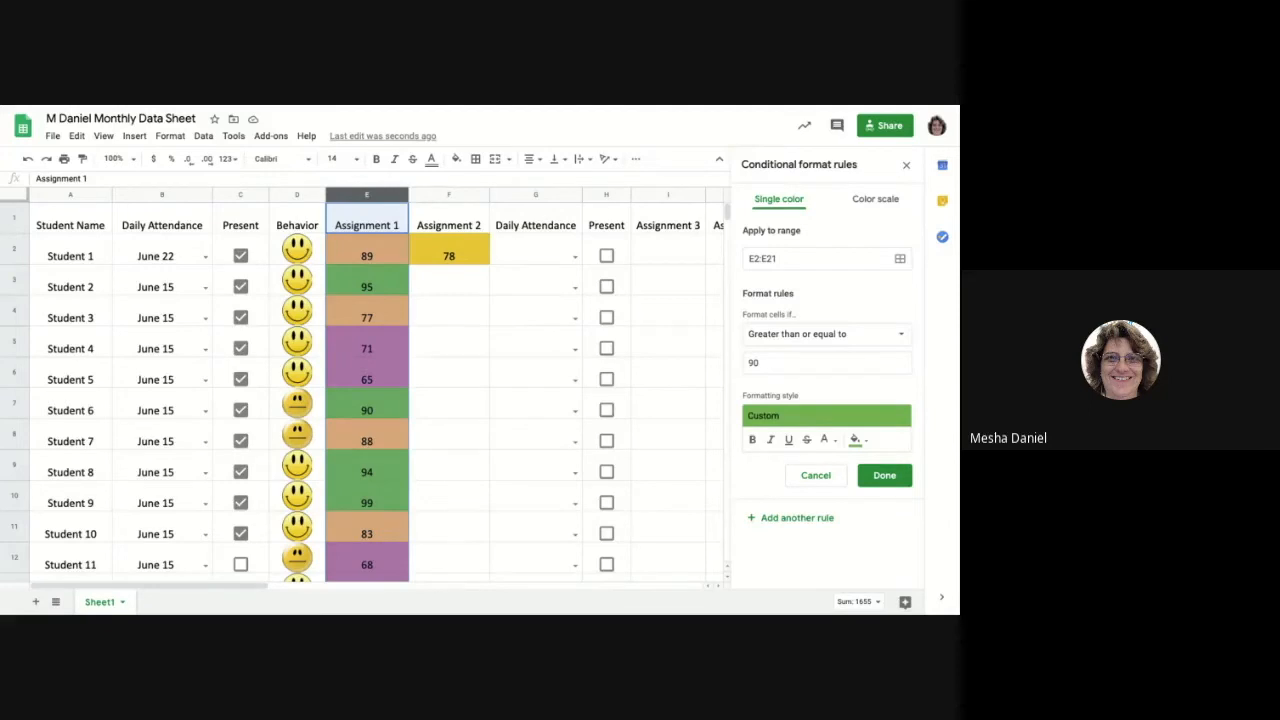
left_click(856, 440)
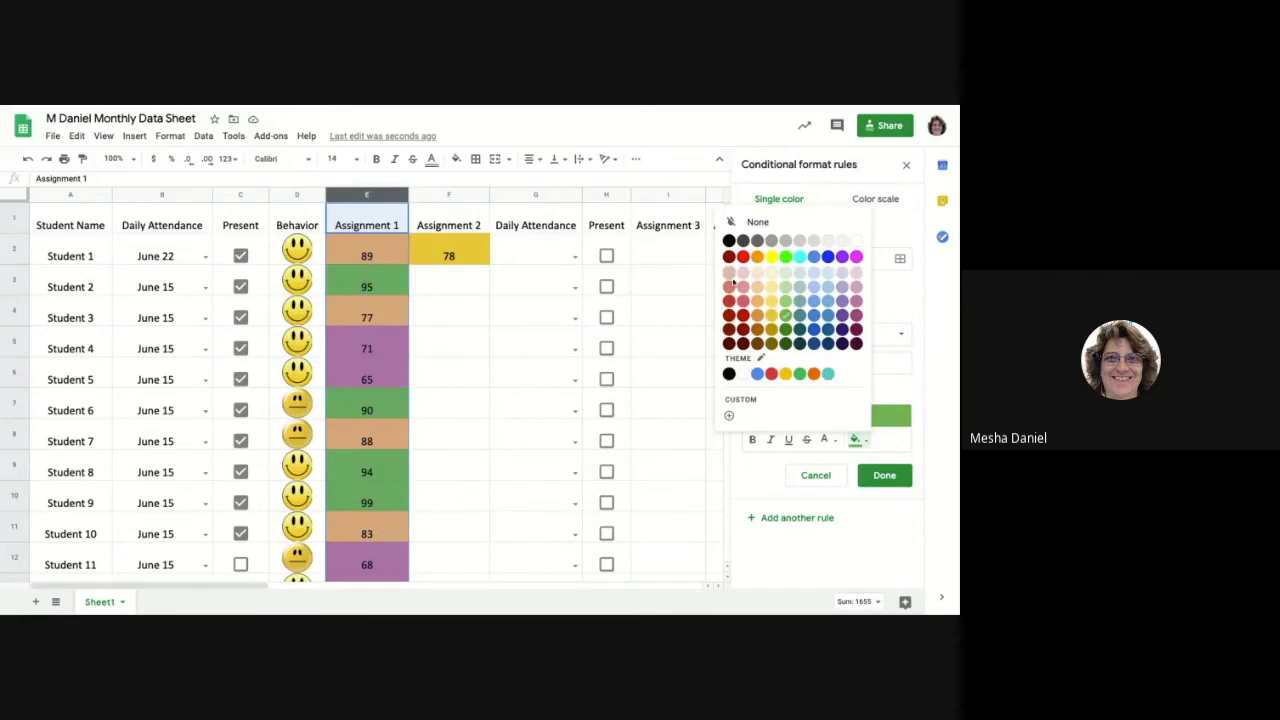
left_click(827, 375)
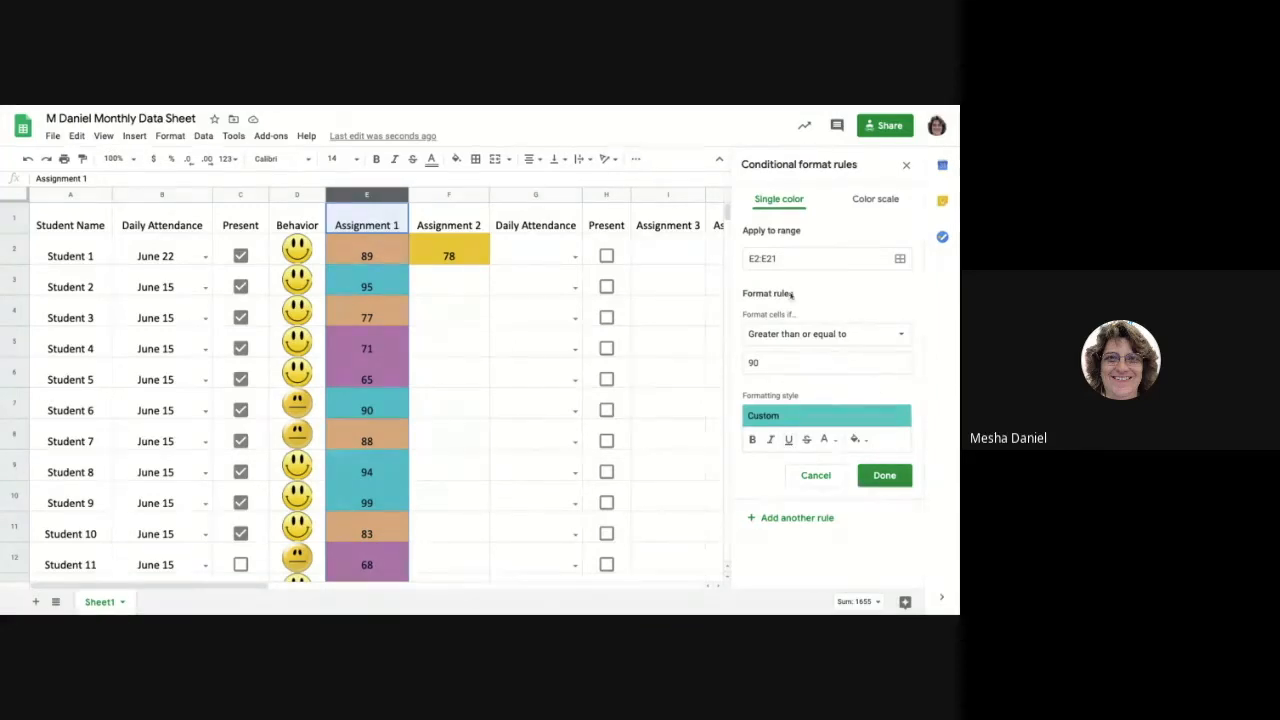
left_click(885, 480)
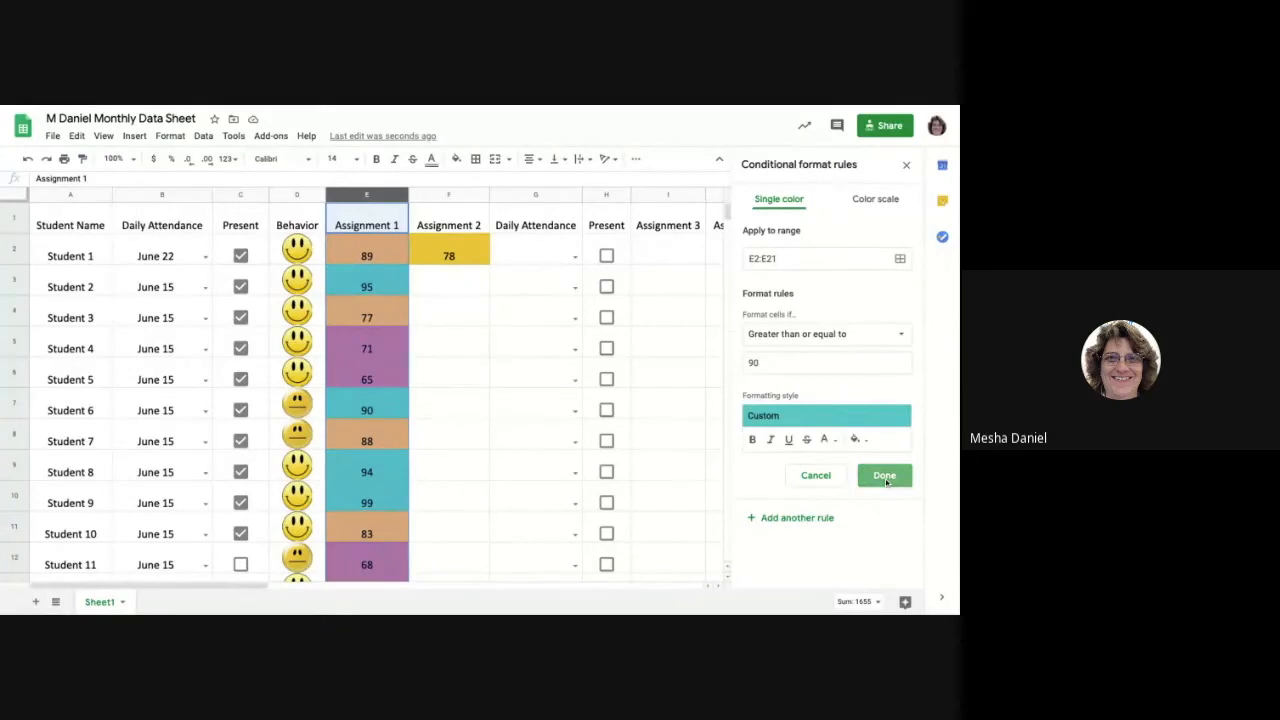
Change the fill color of the conditional format rule for values between 89 and 75 to dark green.
left_click(812, 259)
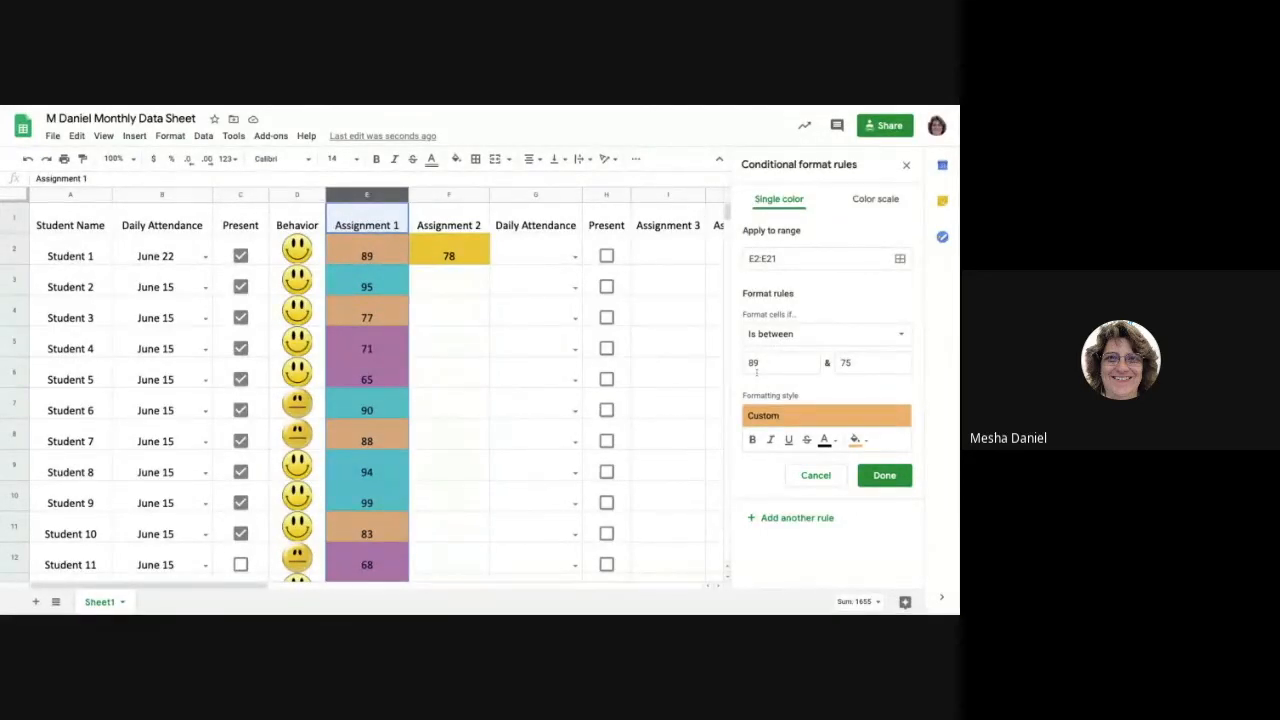
left_click(855, 440)
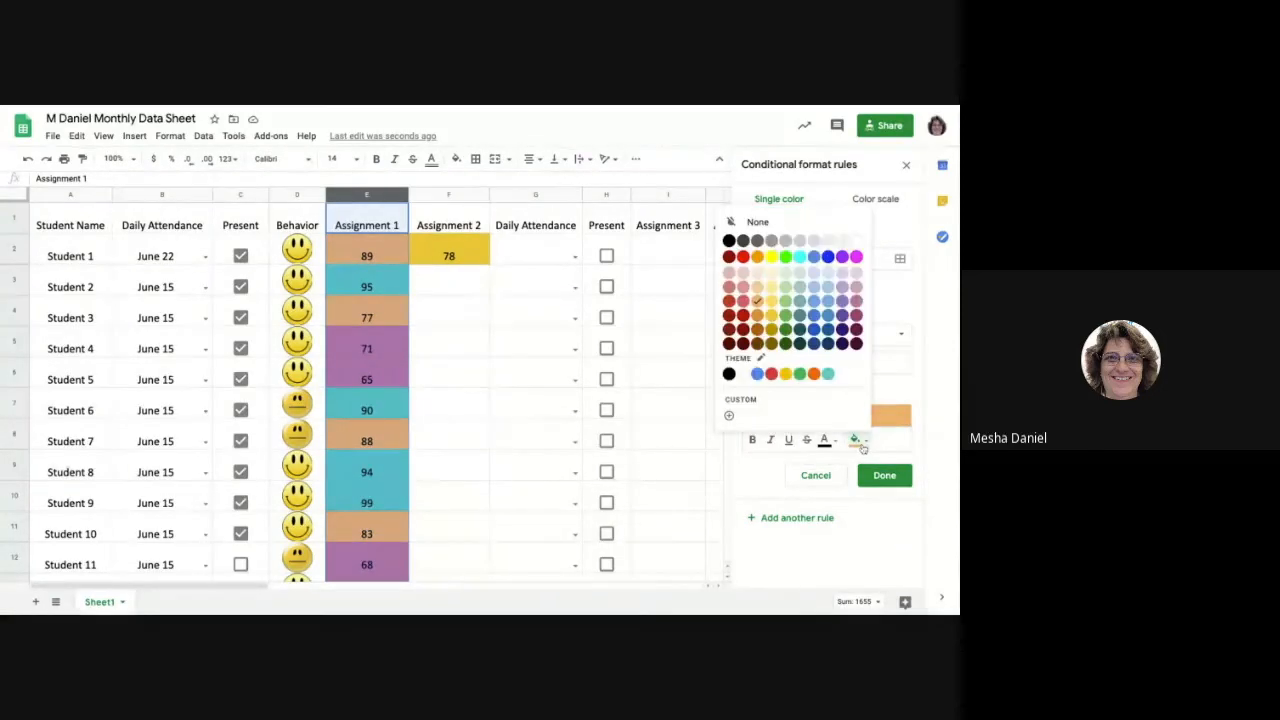
left_click(786, 329)
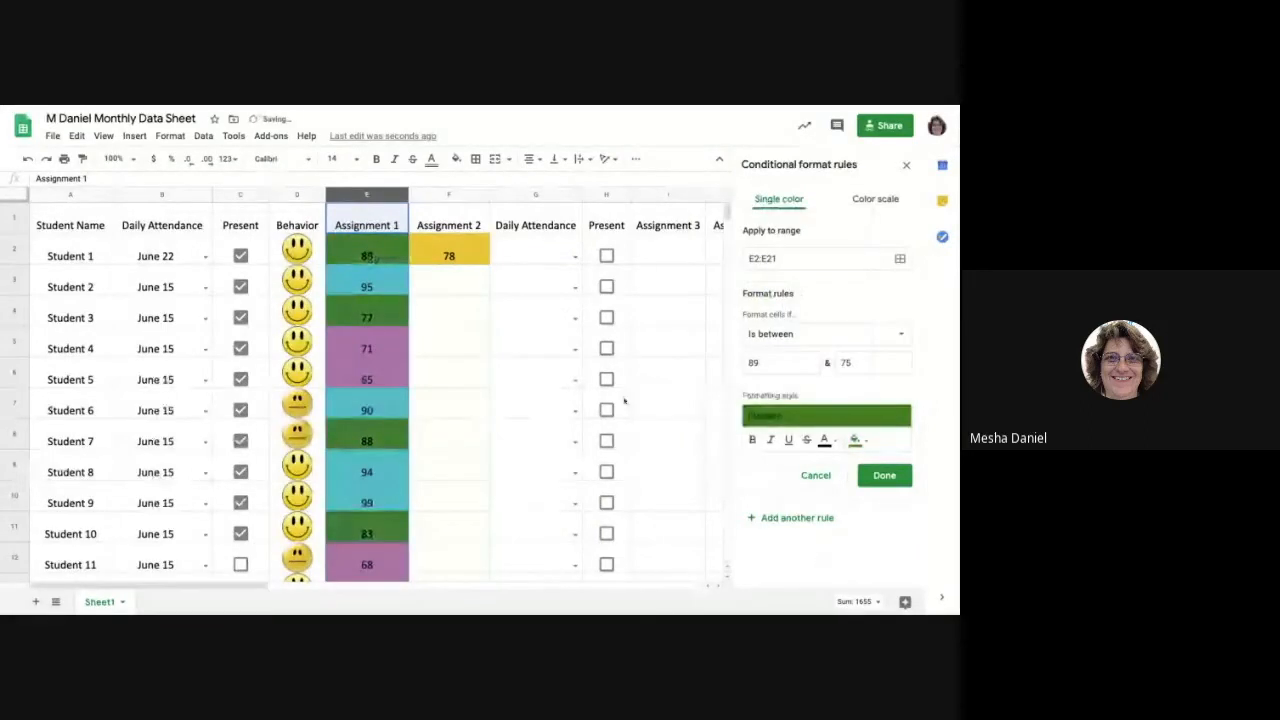
left_click(885, 476)
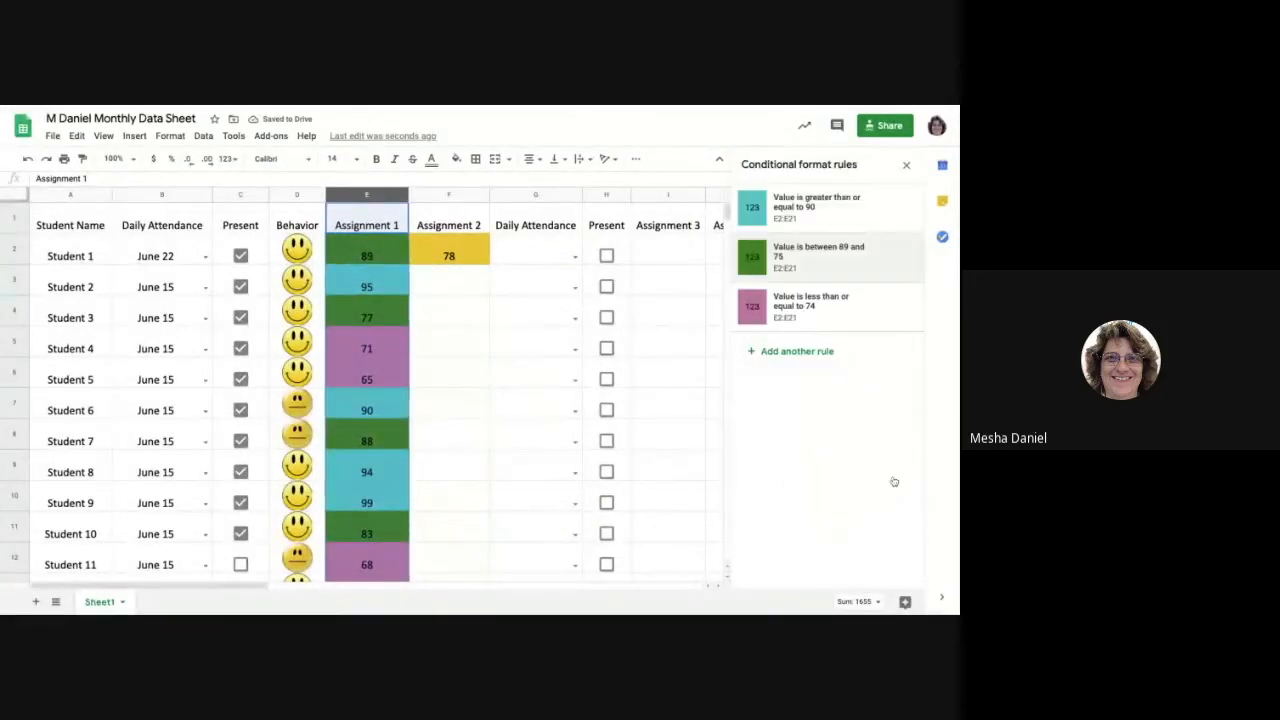
Set up an additional conditional format rule for the Assignment 1 column that formats values greater than 85 with the default style.
left_click(785, 354)
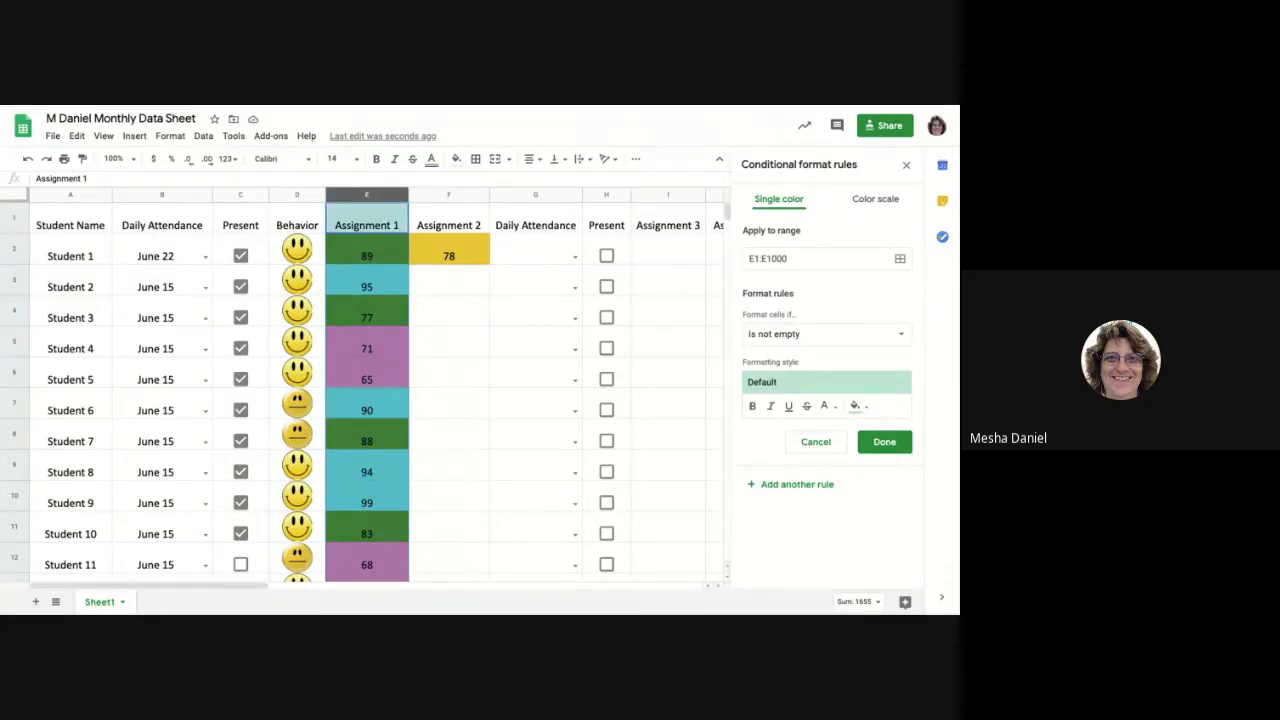
left_click(782, 336)
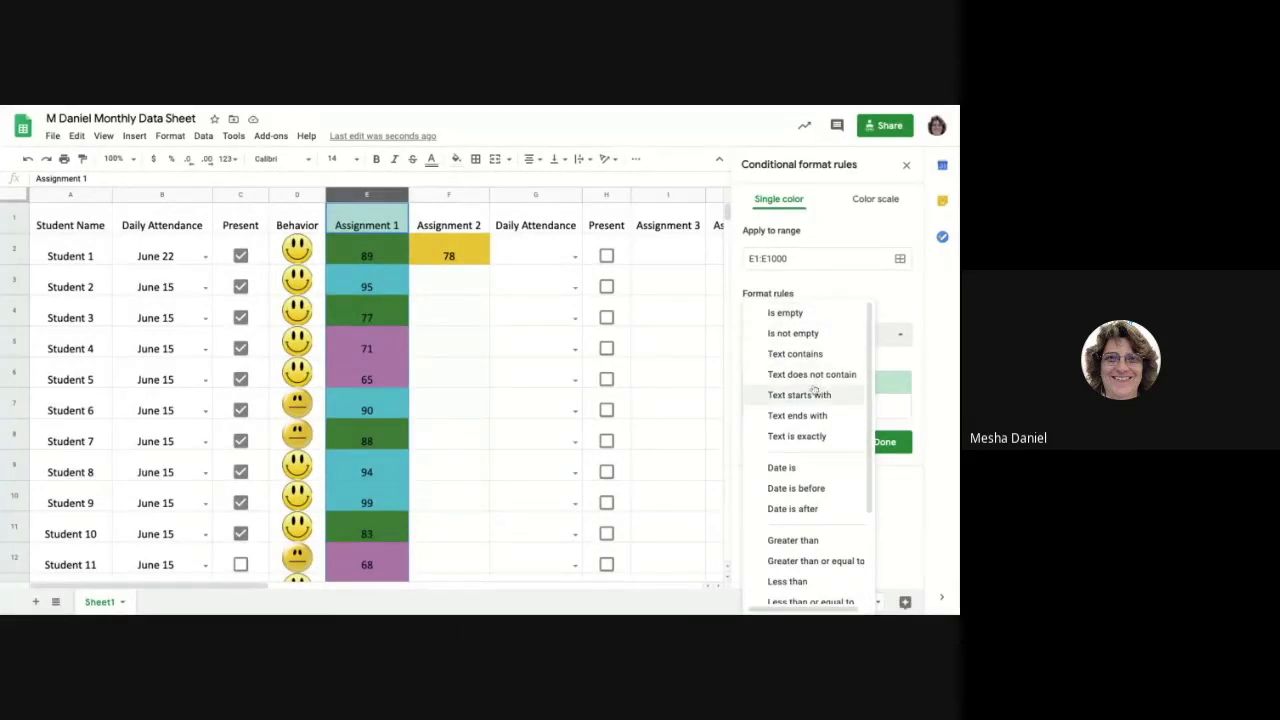
scroll(813, 378, "down", 1)
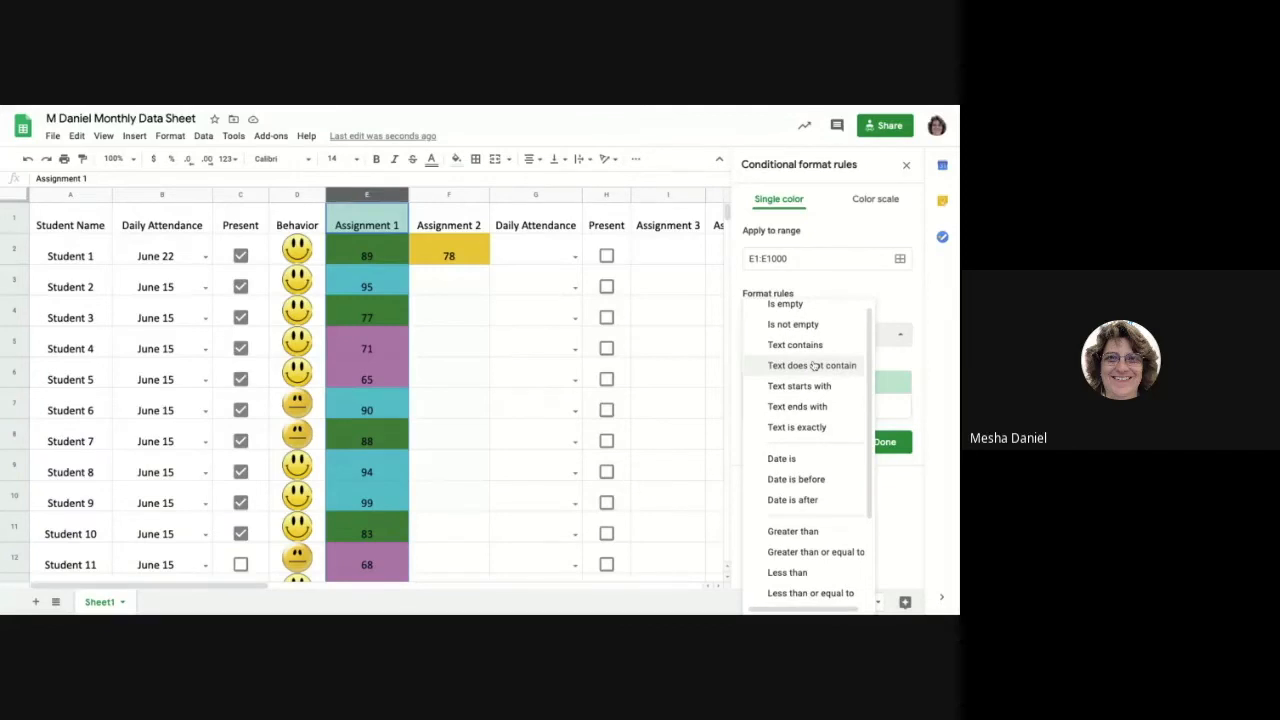
scroll(813, 367, "down", 3)
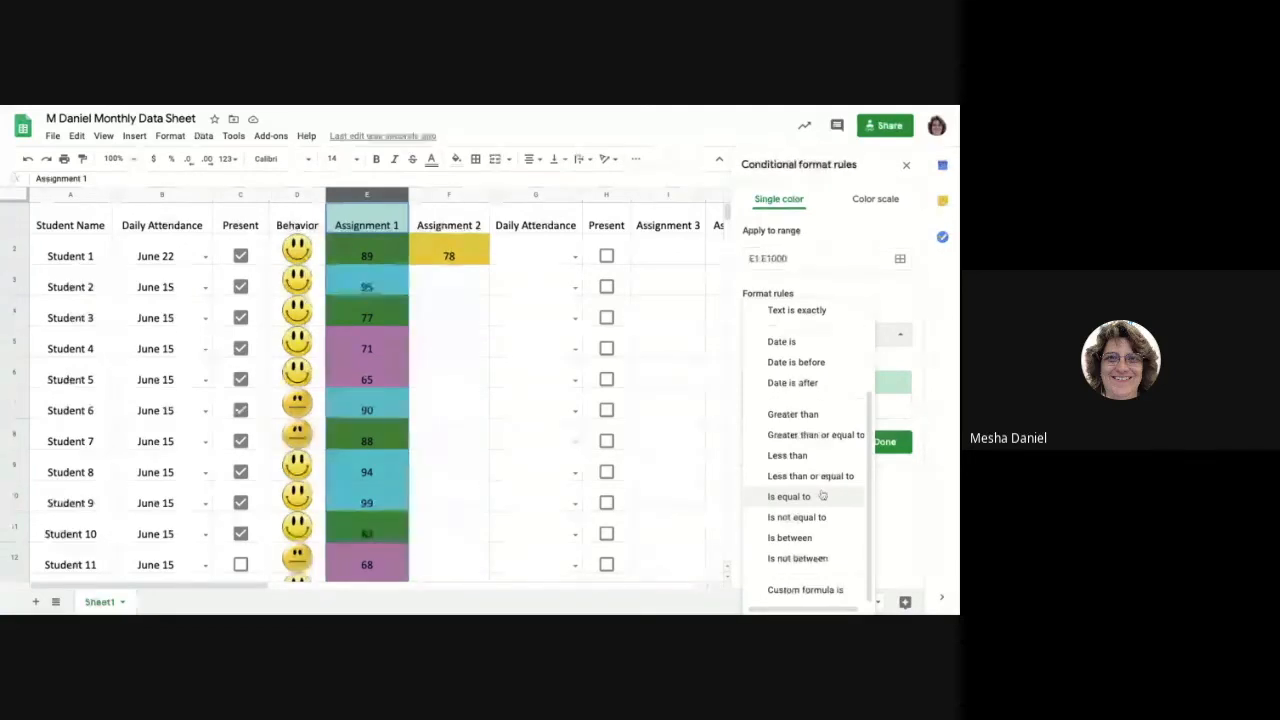
left_click(807, 418)
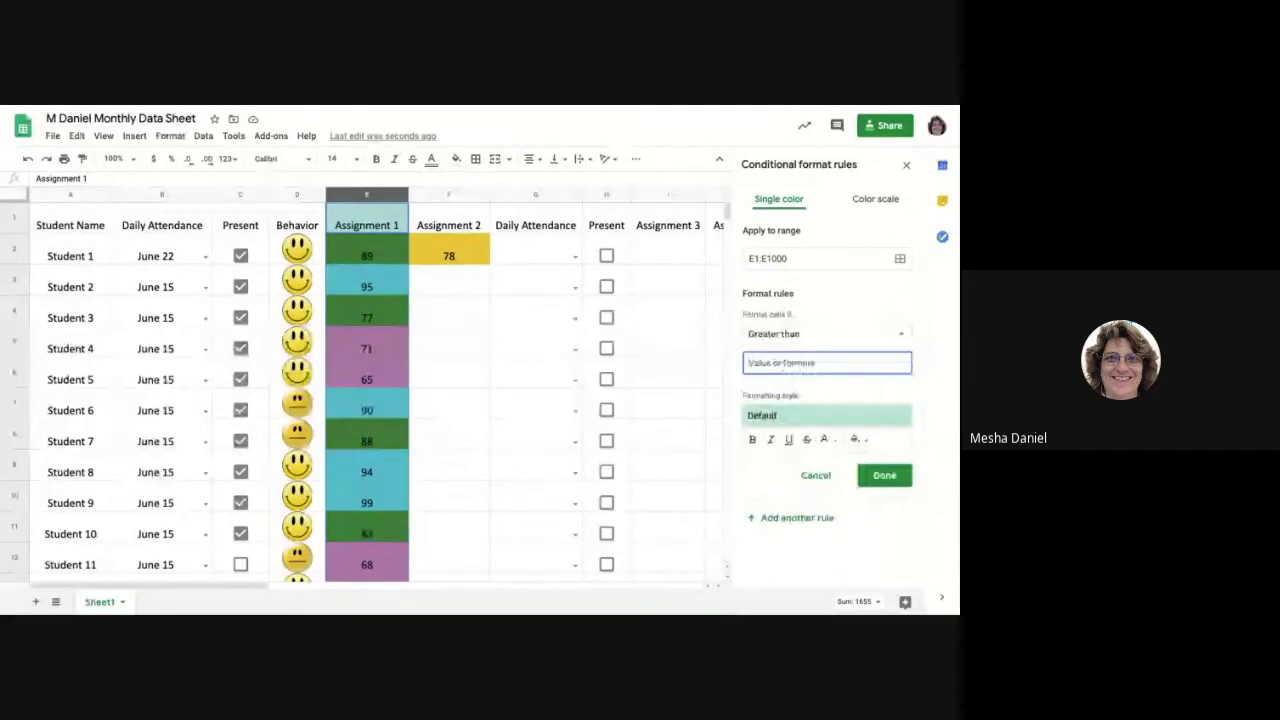
type("85")
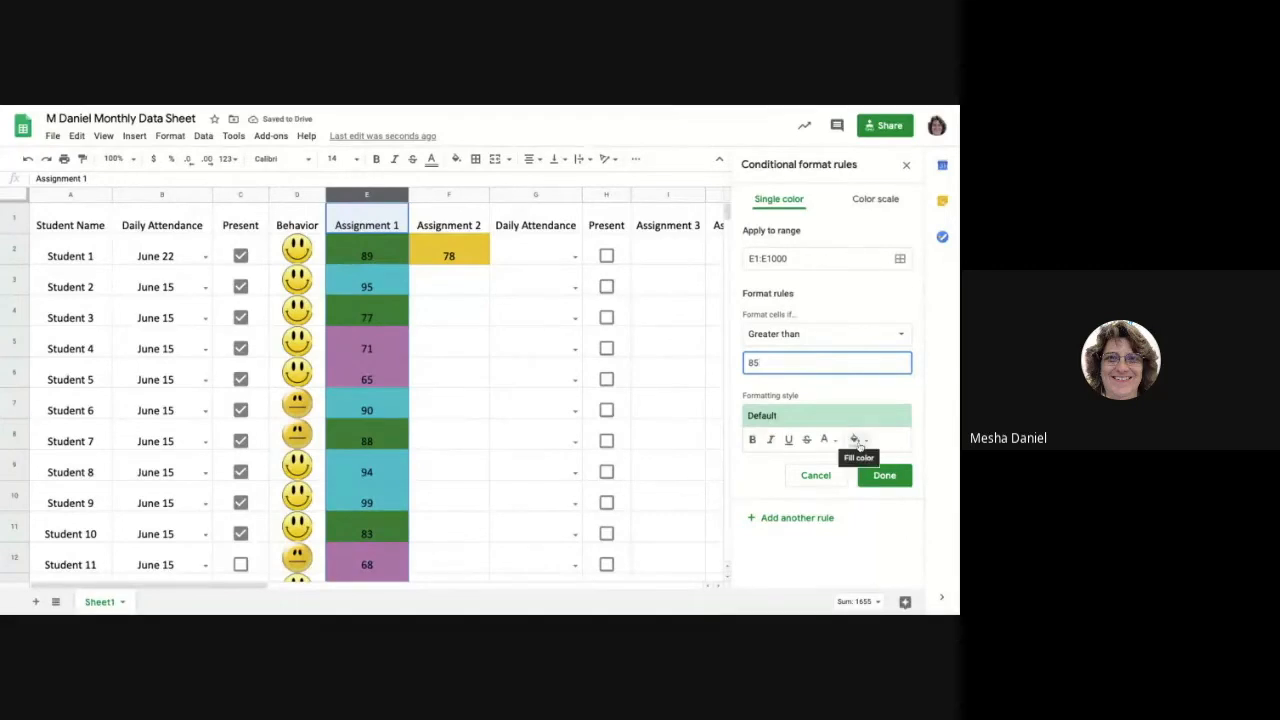
left_click(855, 440)
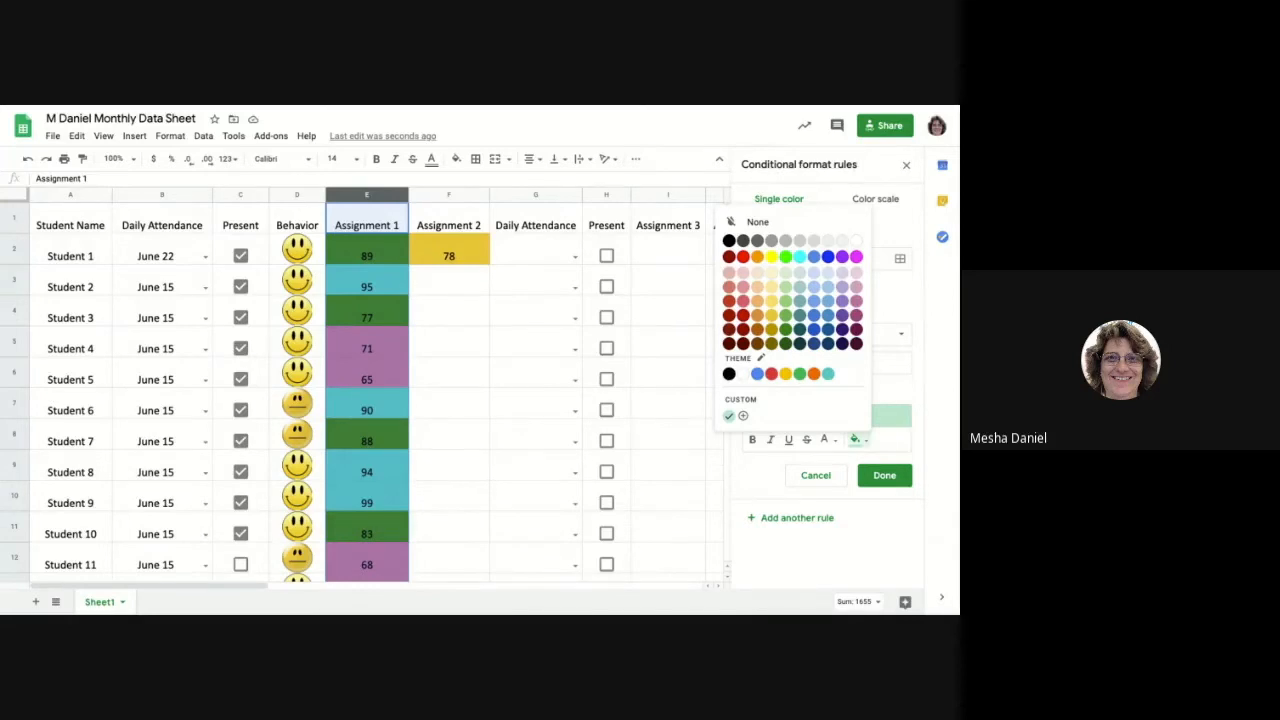
left_click(874, 556)
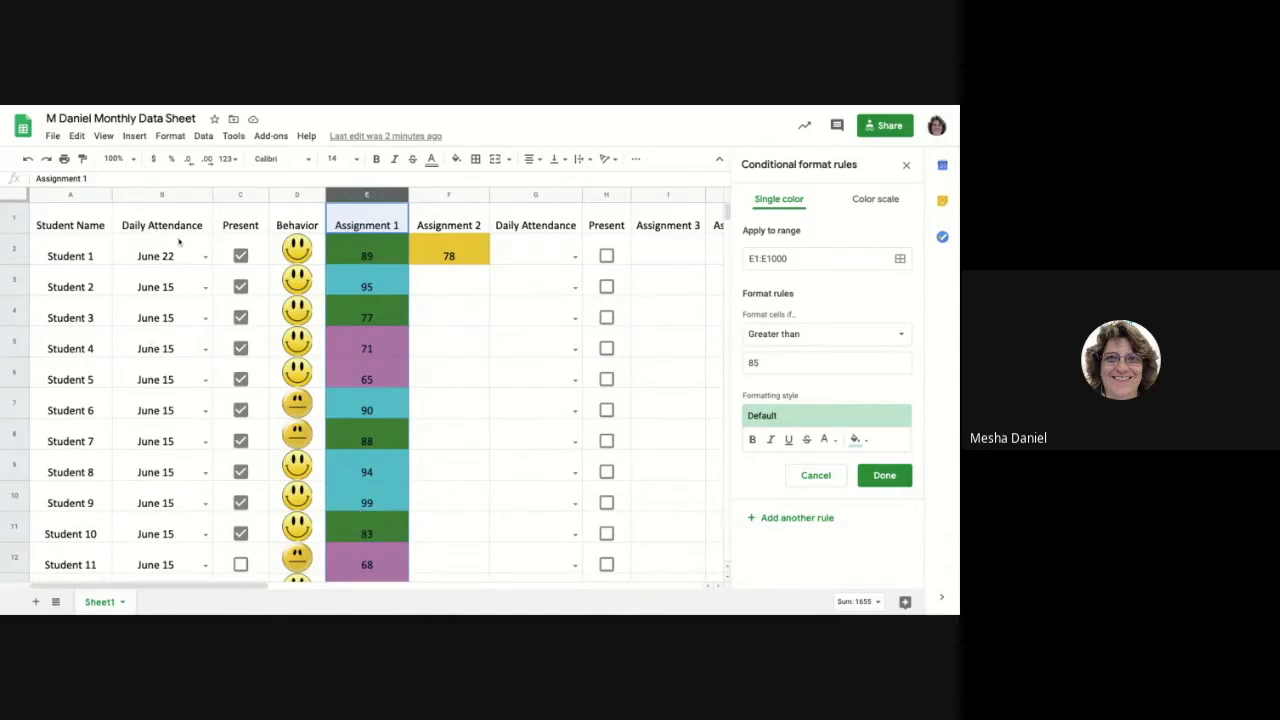
Check Student 1's attendance date choices and try List of items as the data validation criteria for the Daily Attendance column, cancelling the dialog.
left_click(135, 198)
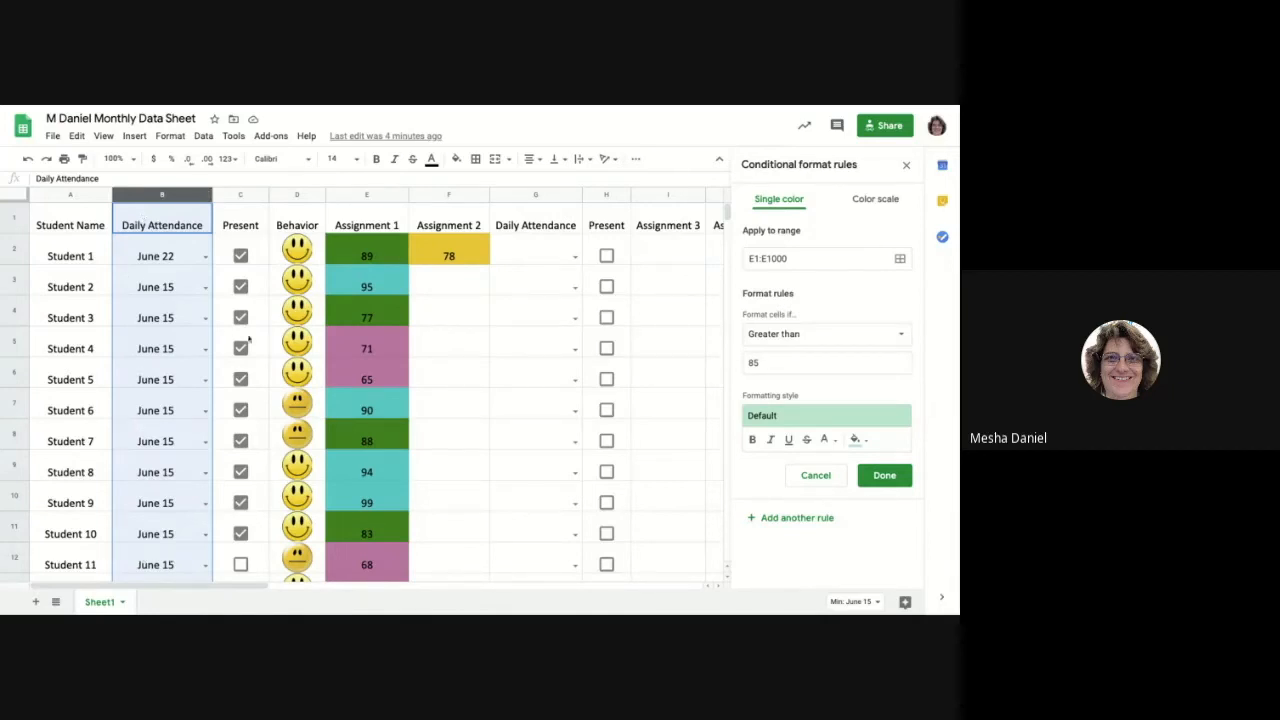
left_click(206, 258)
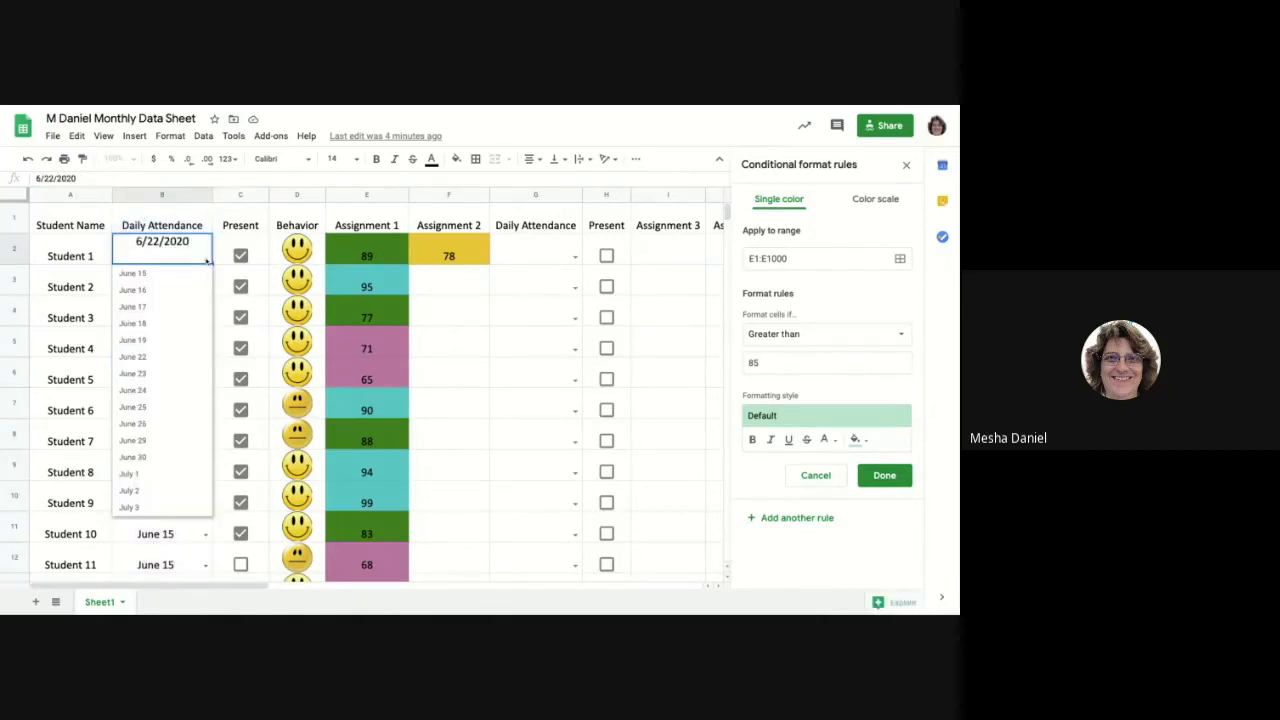
left_click(137, 195)
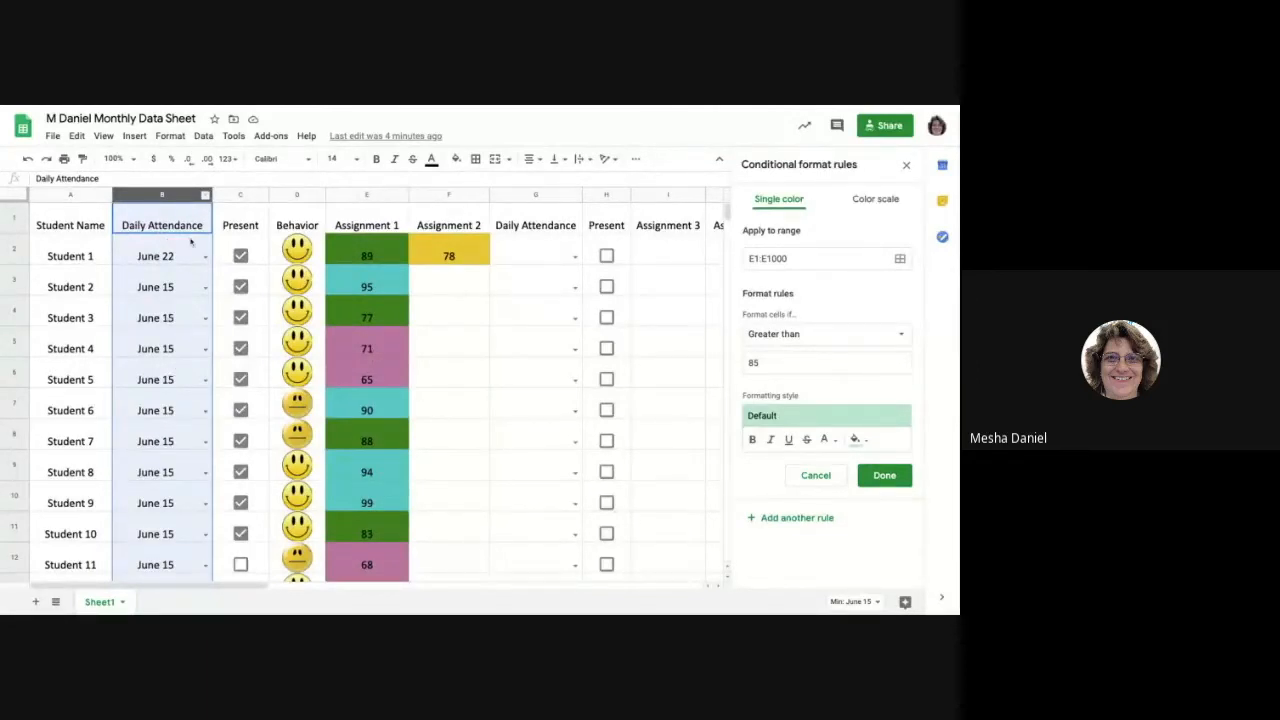
left_click(205, 136)
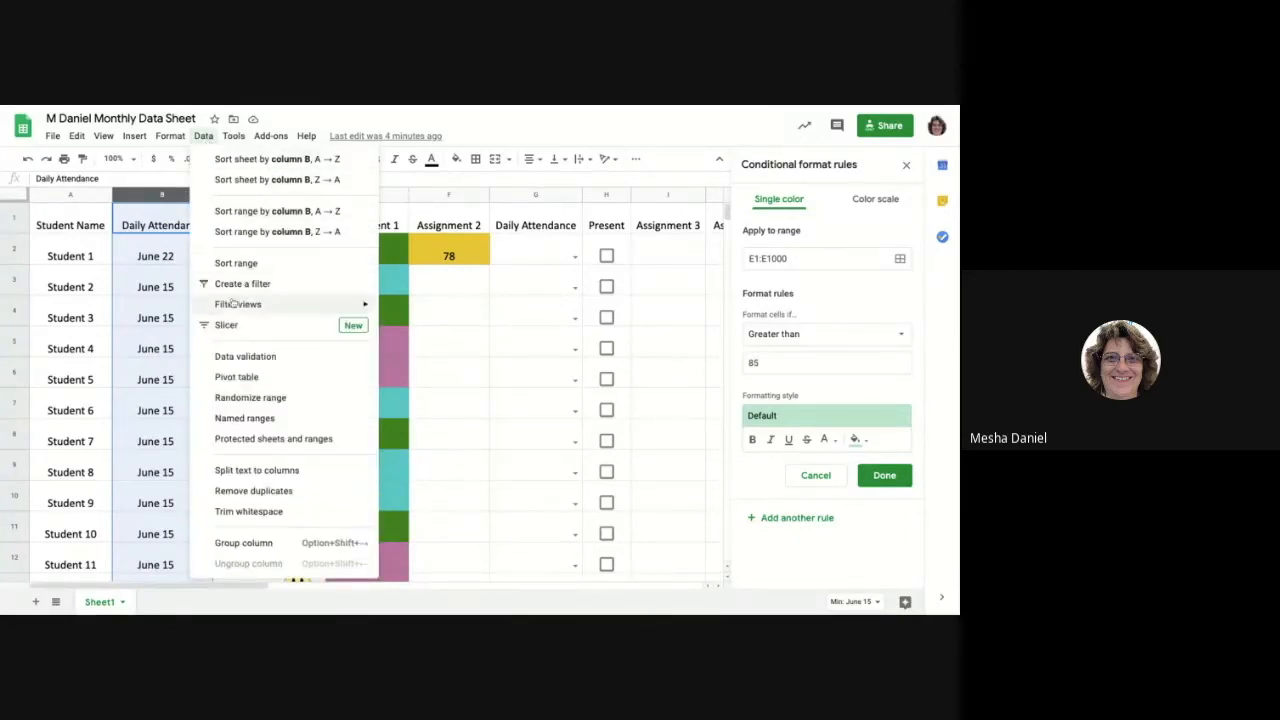
left_click(228, 359)
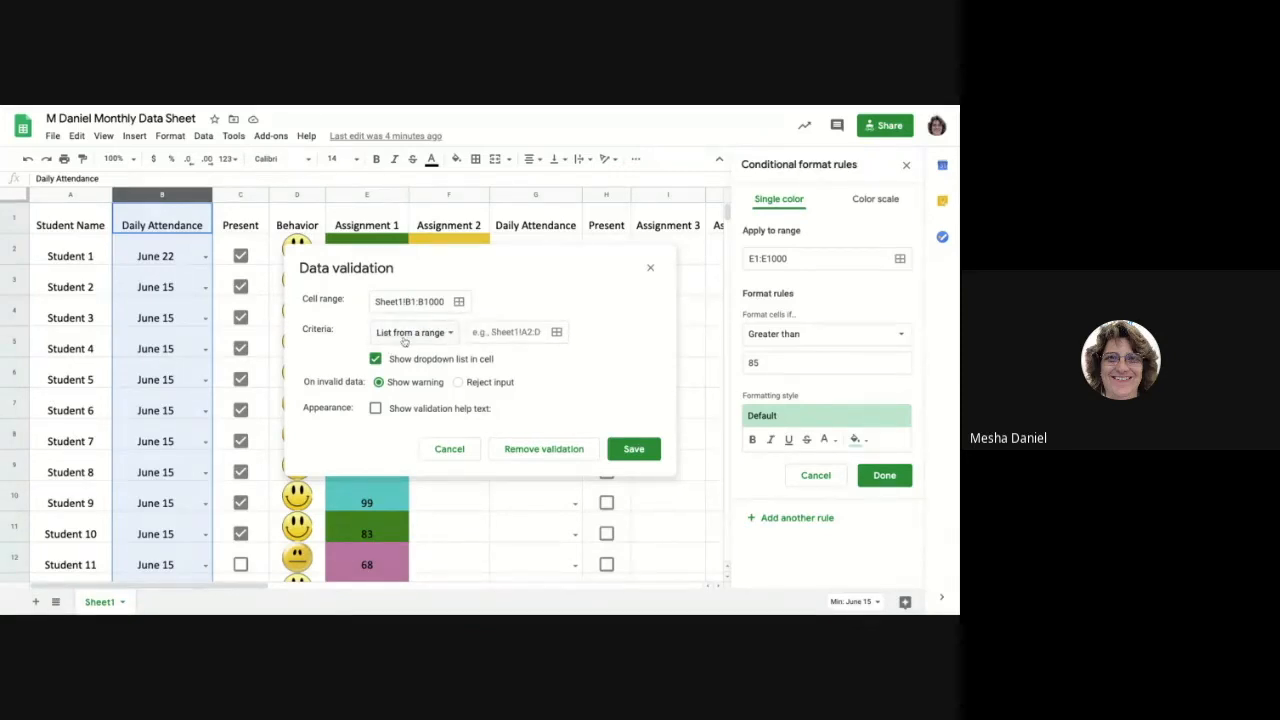
left_click(450, 334)
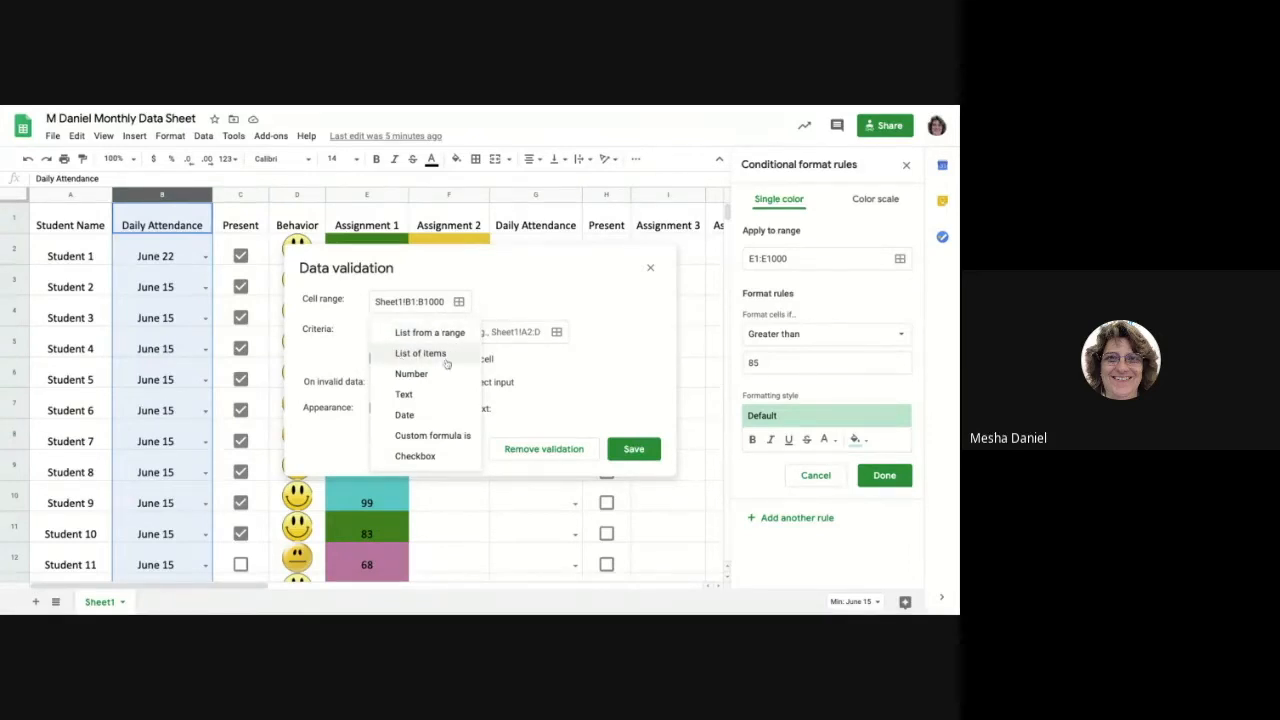
left_click(424, 358)
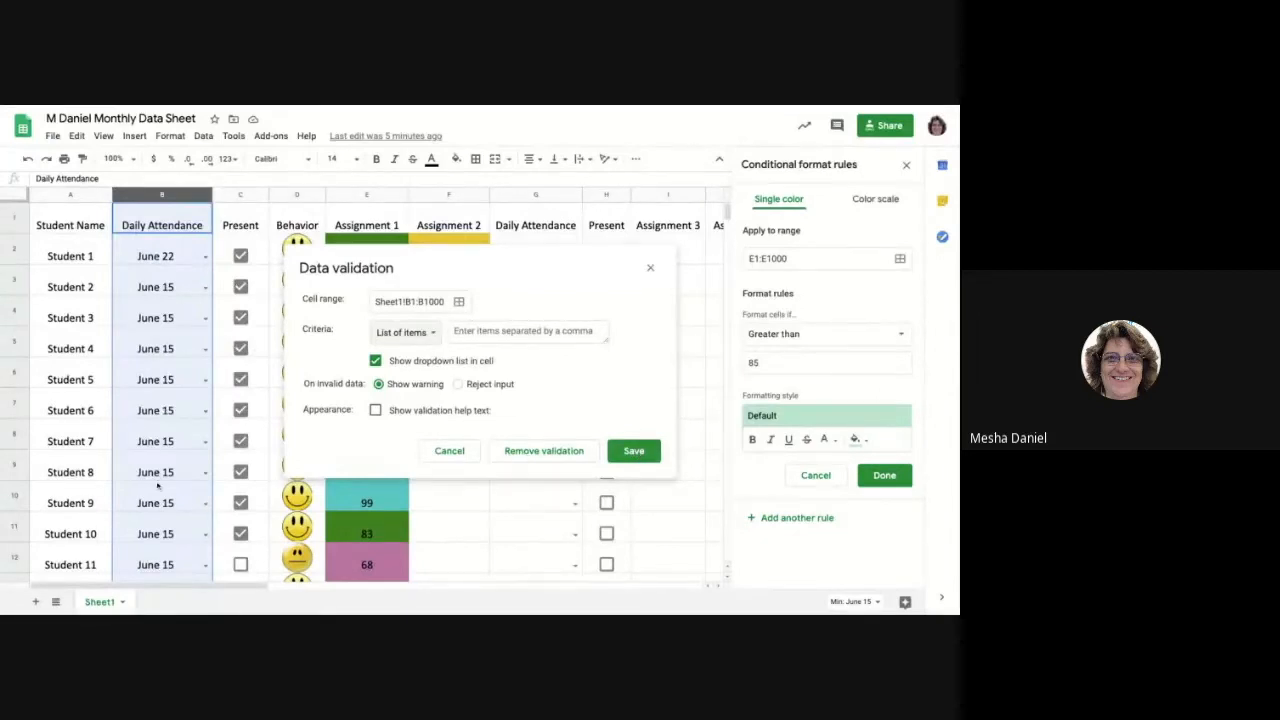
left_click(448, 458)
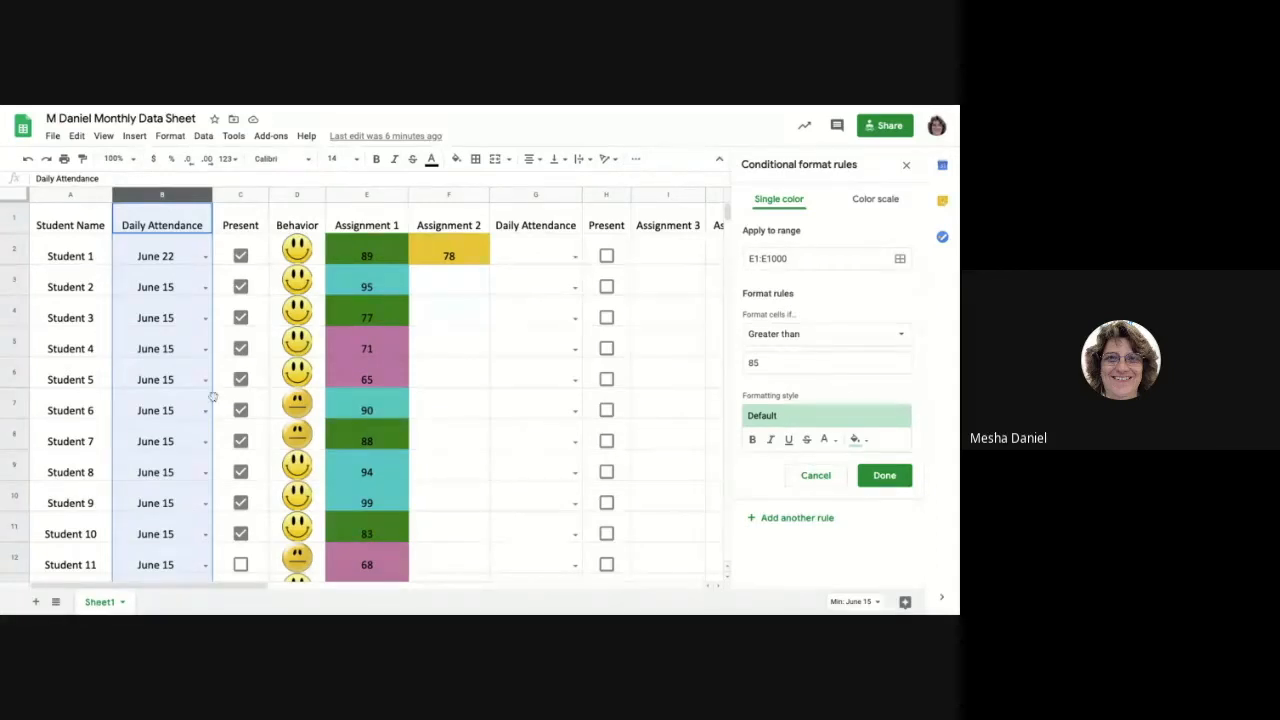
left_click(228, 200)
left_click(228, 198)
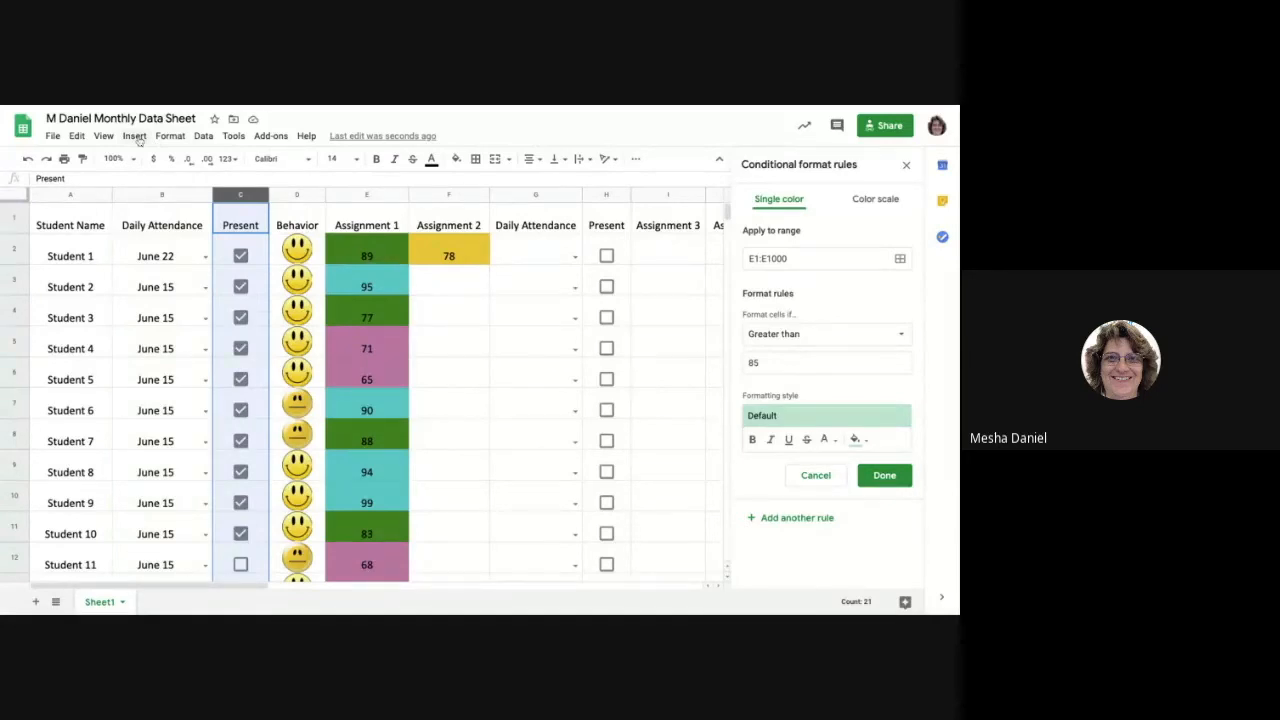
left_click(134, 135)
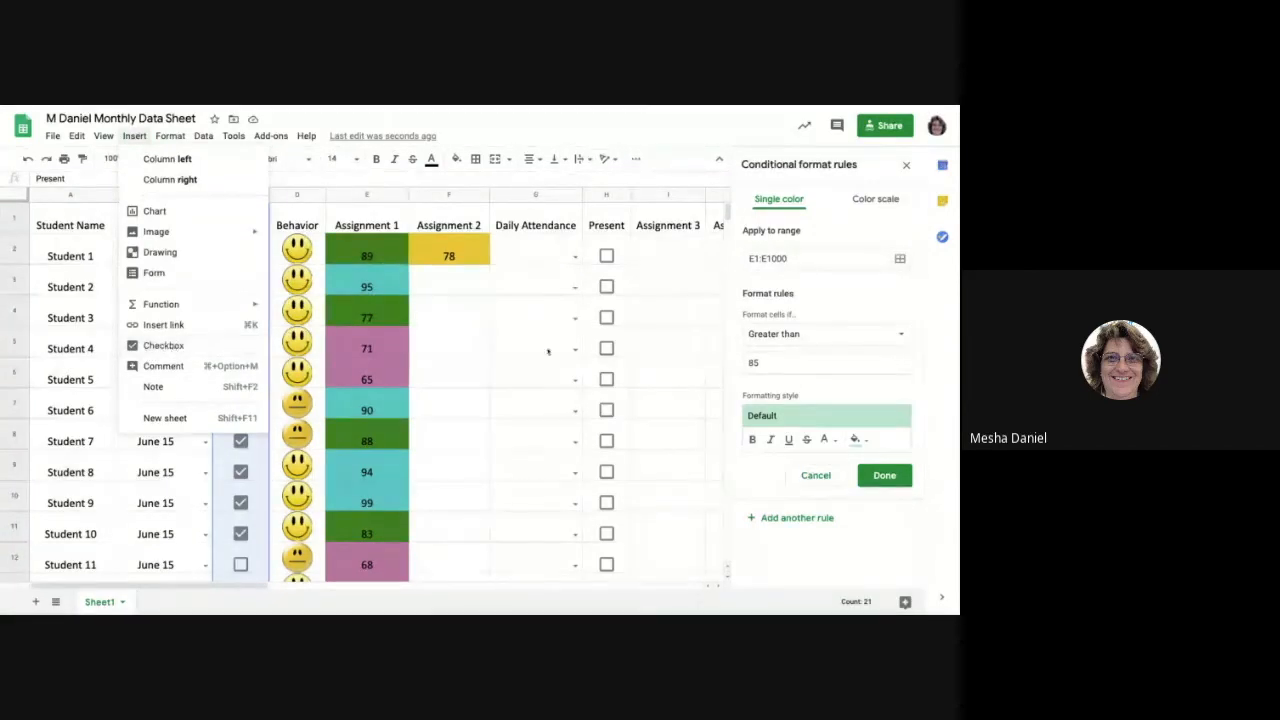
Insert checkboxes throughout the empty column O.
scroll(600, 340, "right", 5)
scroll(599, 330, "right", 3)
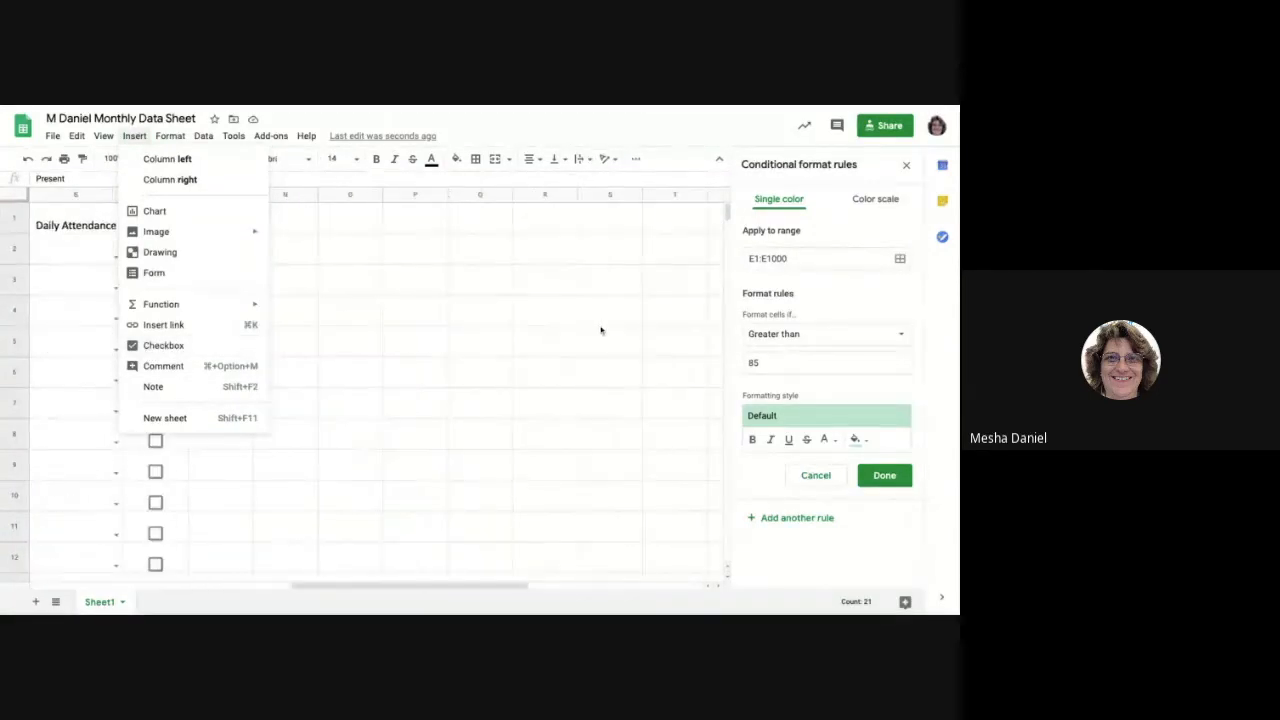
left_click(331, 196)
scroll(235, 216, "right", 2)
scroll(235, 216, "down", 1)
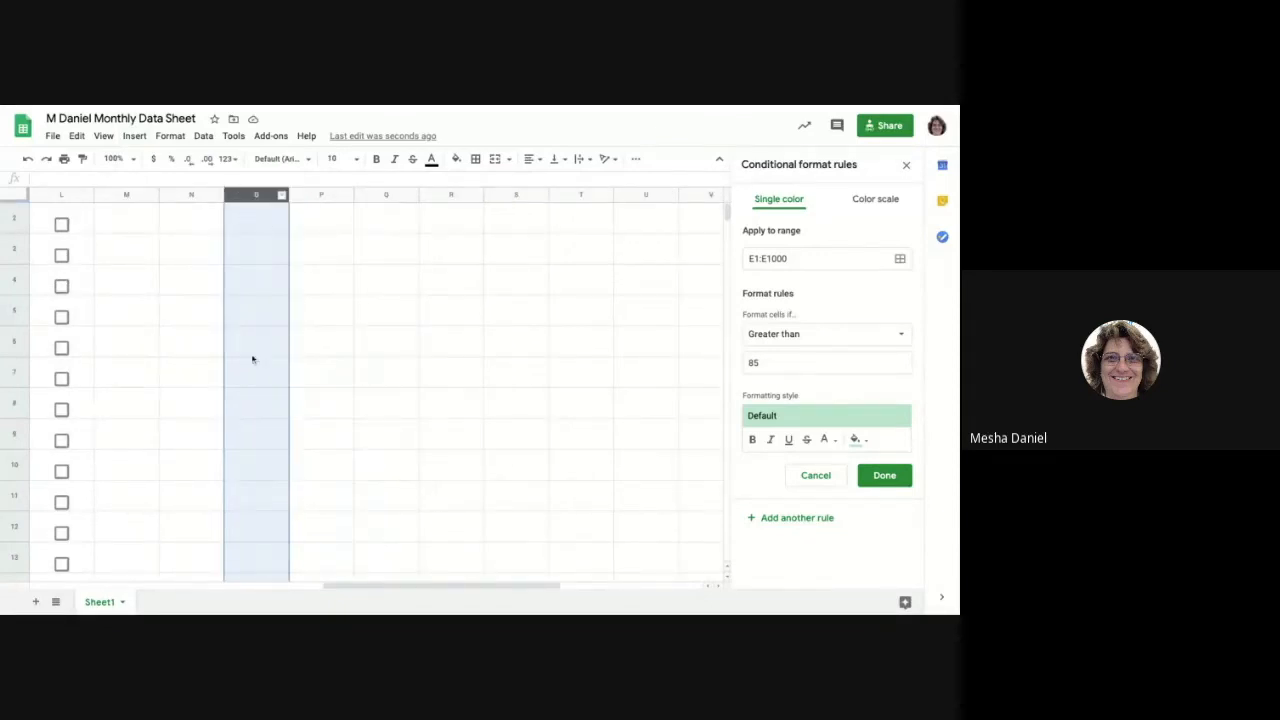
left_click(347, 411)
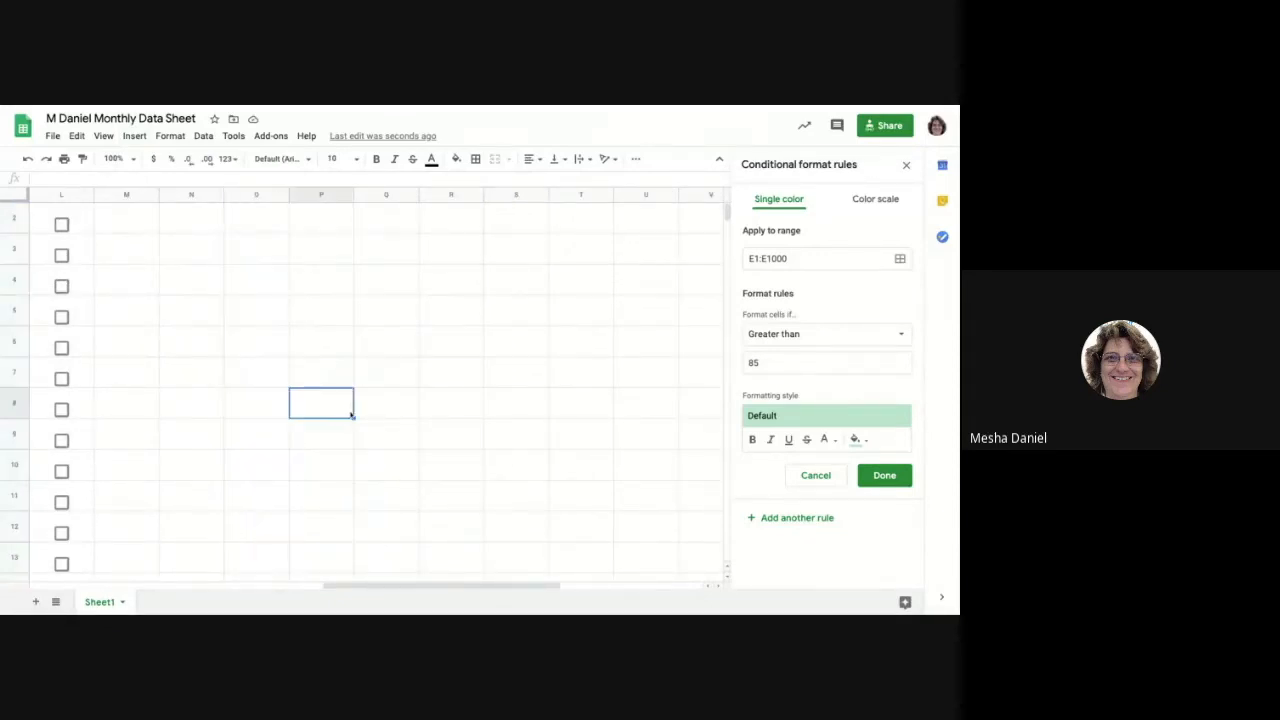
left_click(240, 196)
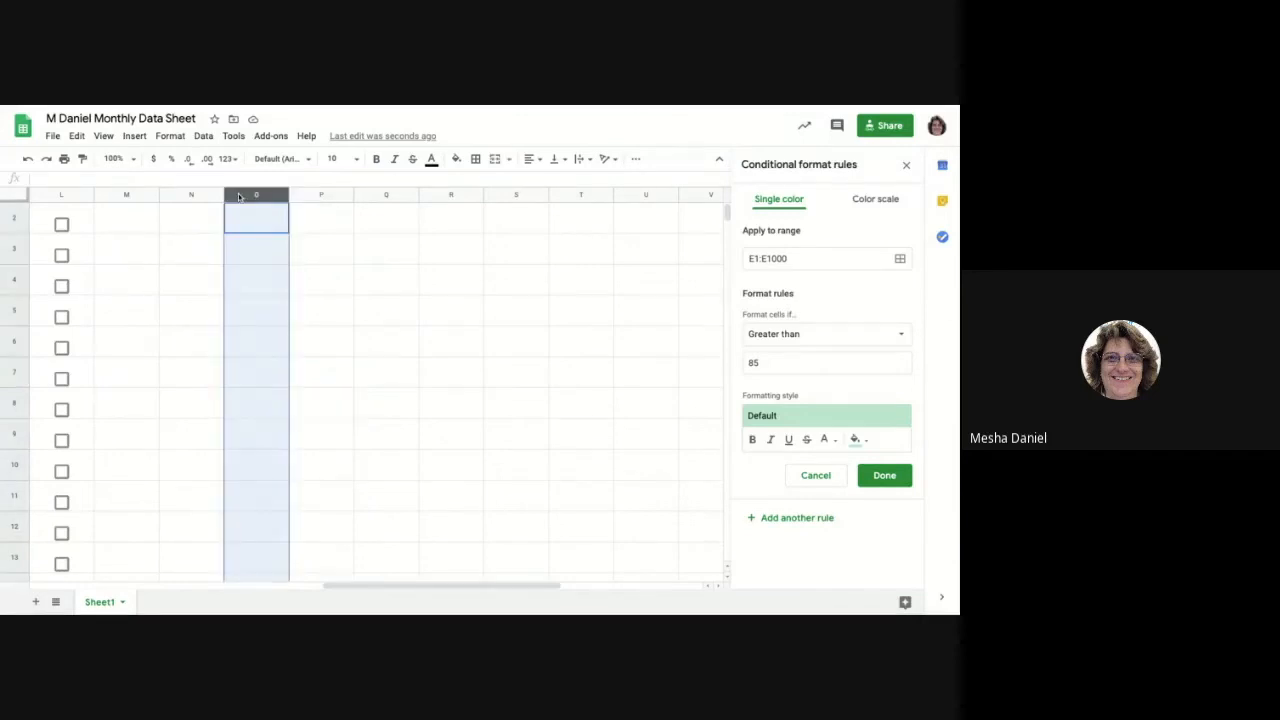
left_click(134, 137)
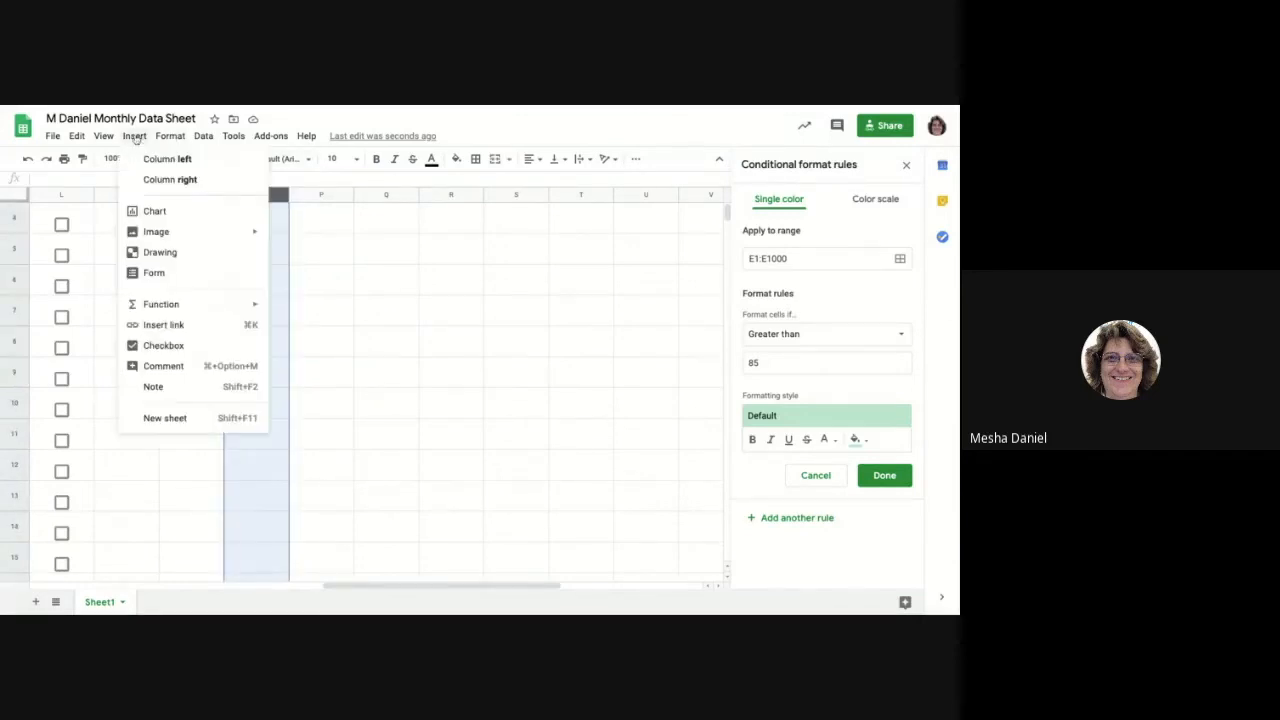
left_click(163, 346)
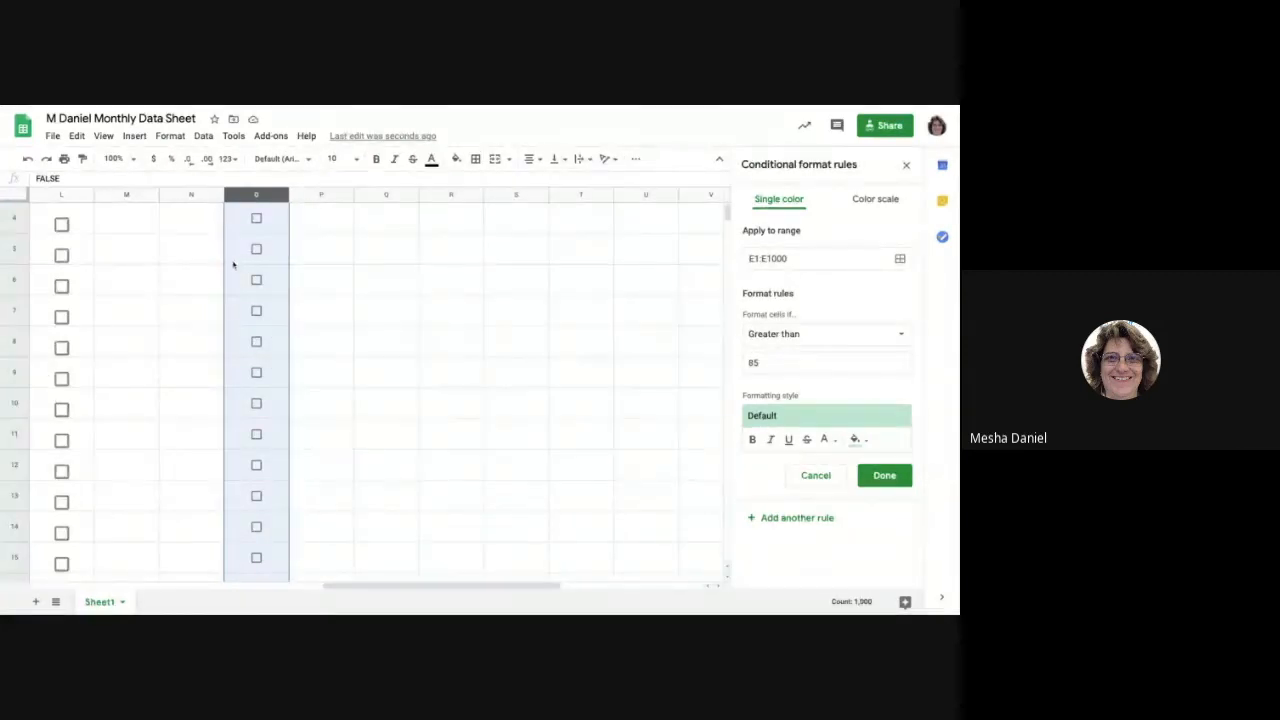
Search Google images for "smiley face" and insert the first yellow smiley as an in-cell image in cell N2.
scroll(233, 265, "left", 1)
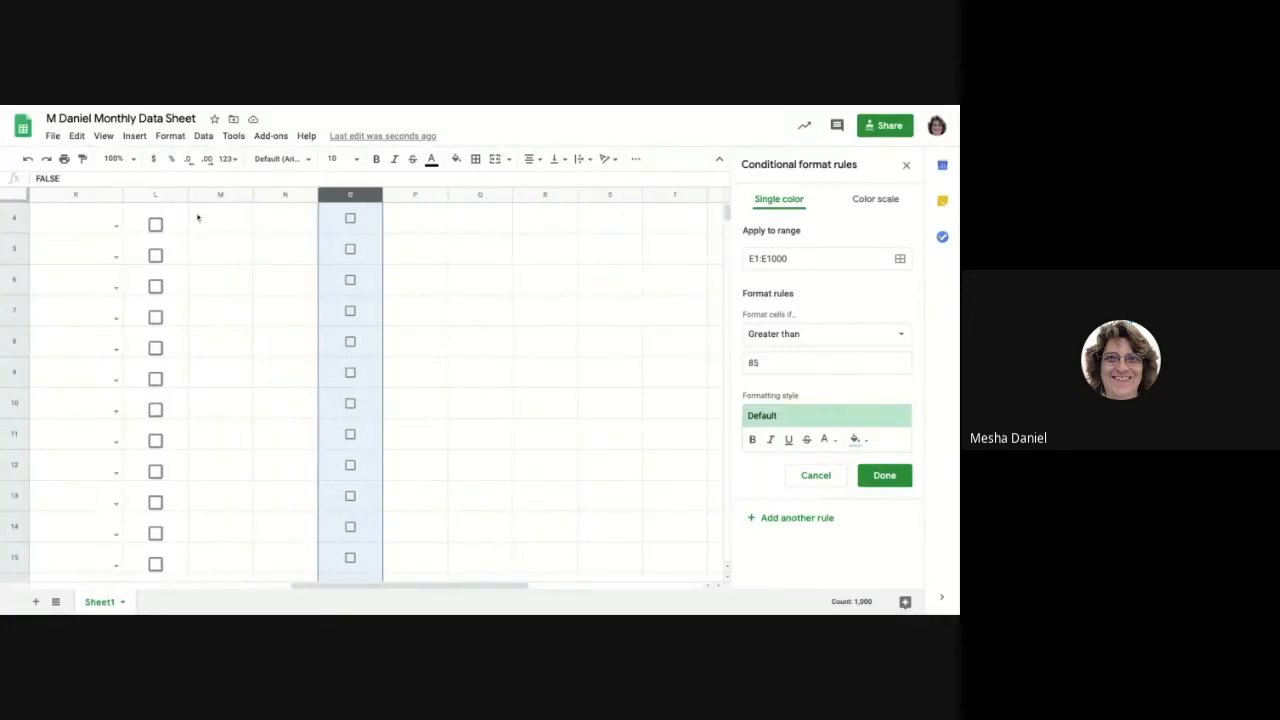
scroll(249, 250, "up", 1)
left_click(263, 197)
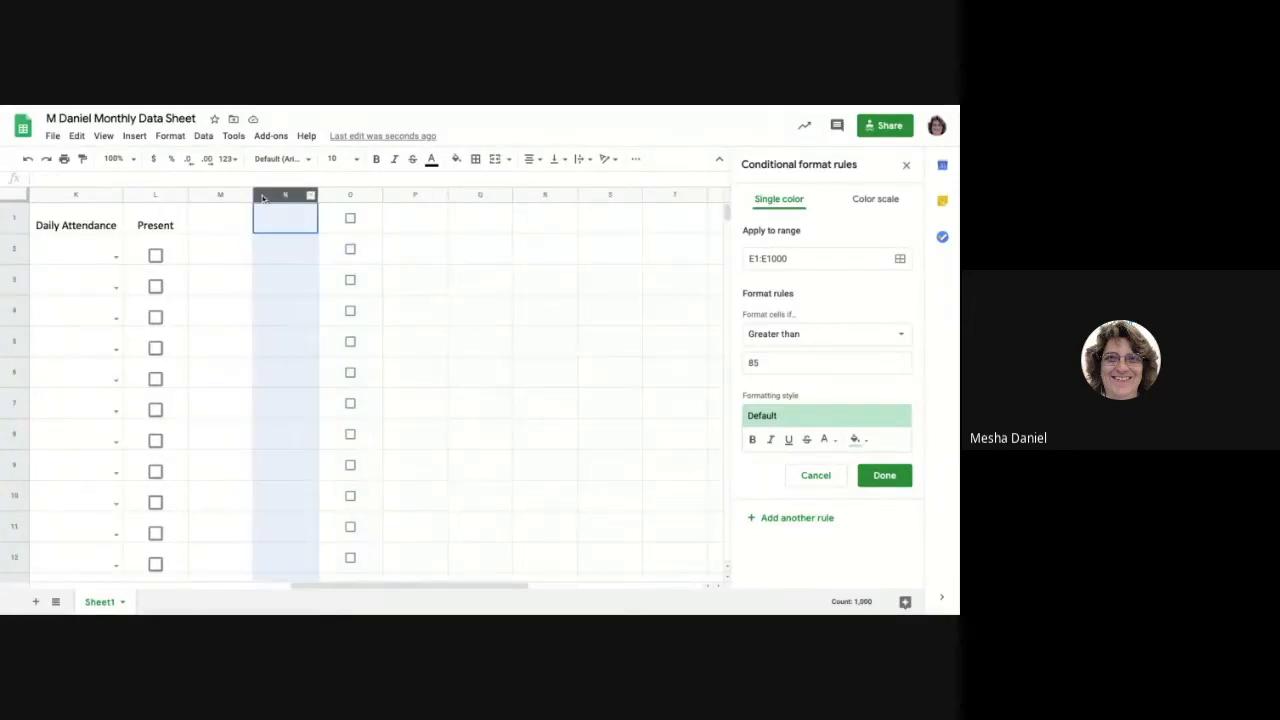
left_click(283, 251)
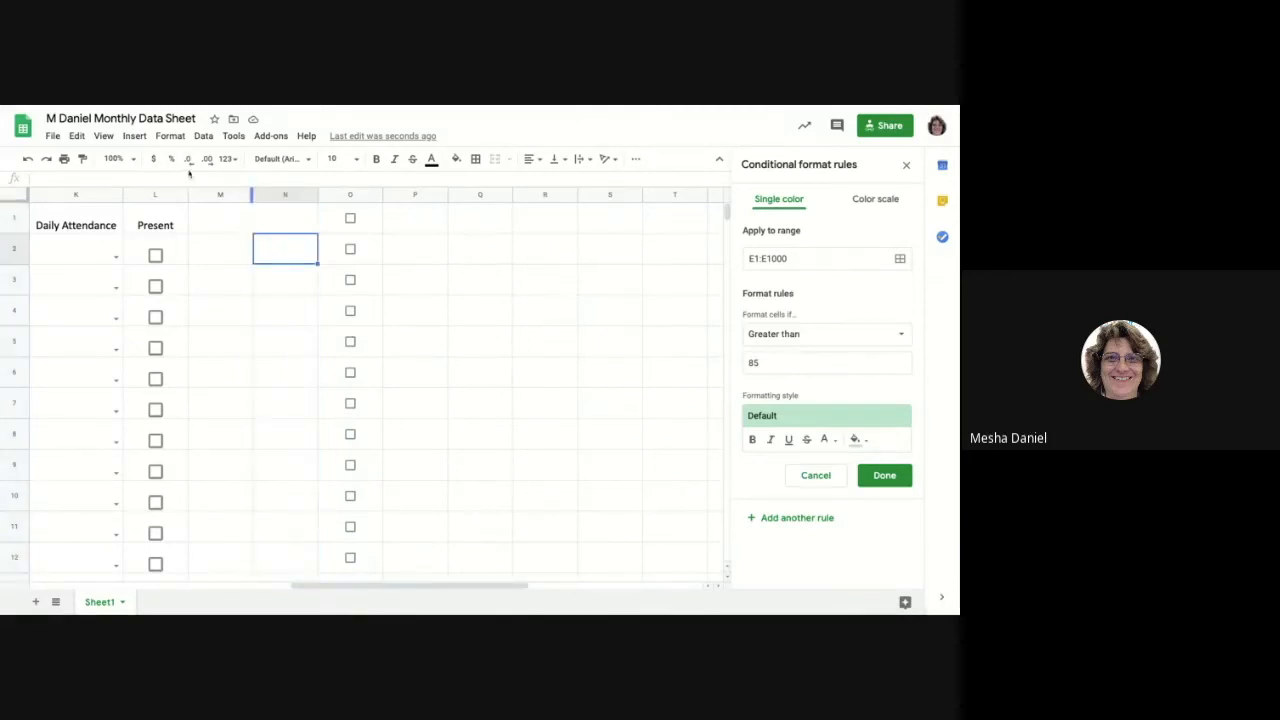
left_click(136, 137)
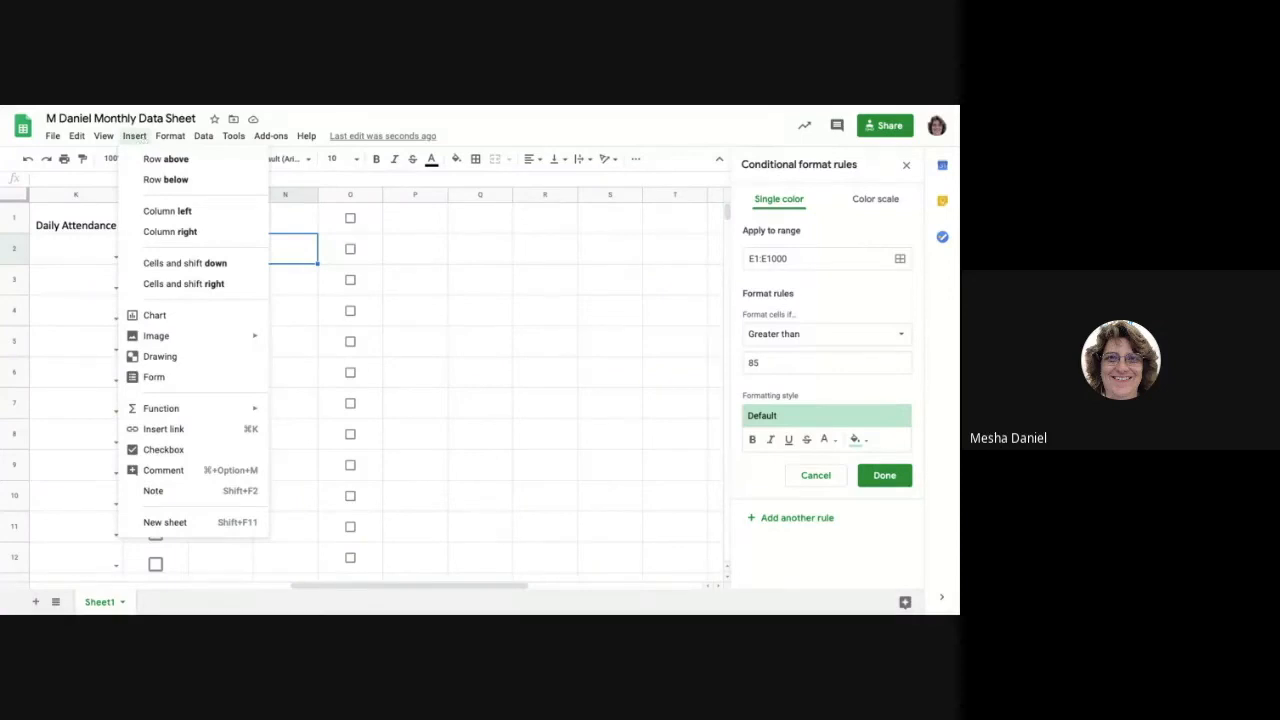
mouse_move(162, 339)
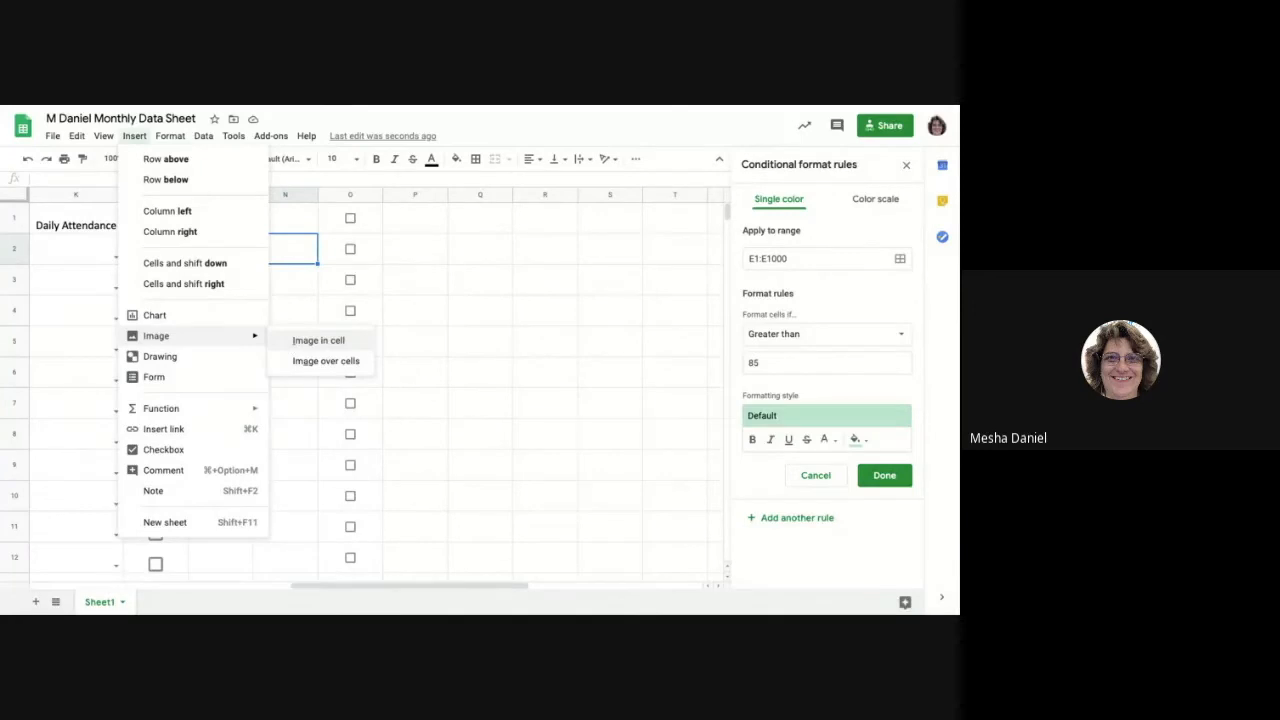
left_click(318, 340)
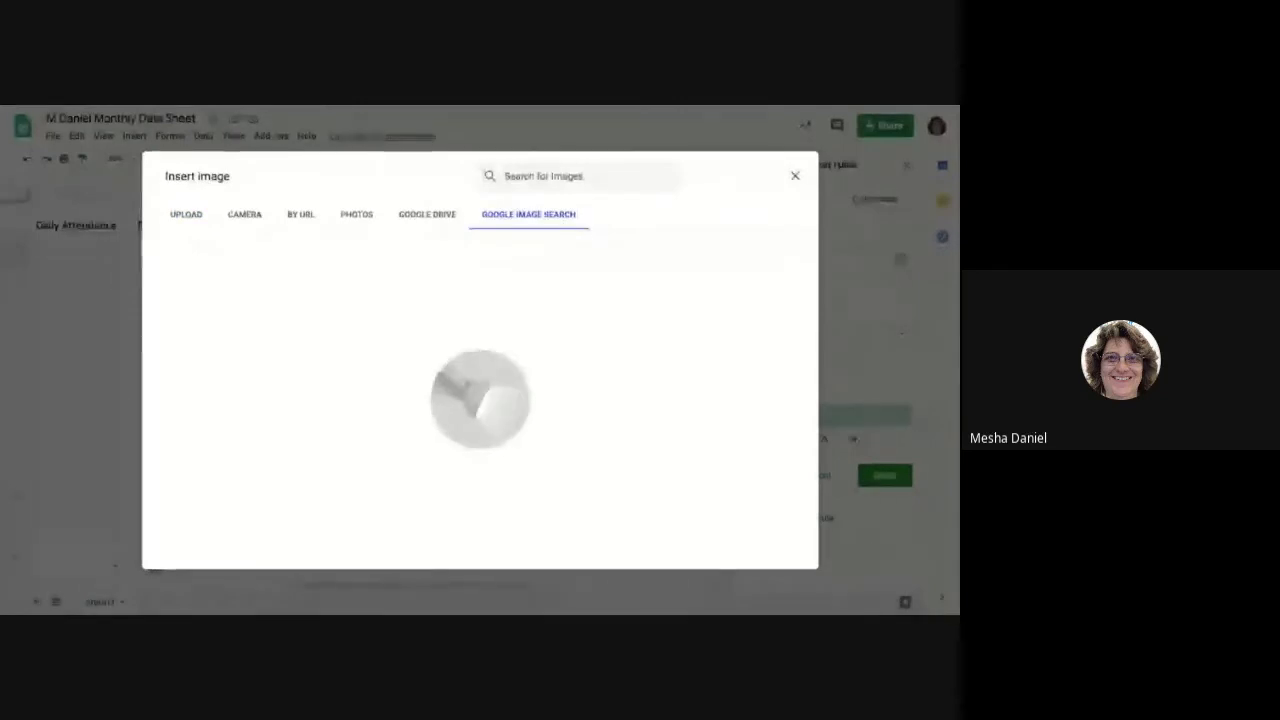
left_click(532, 175)
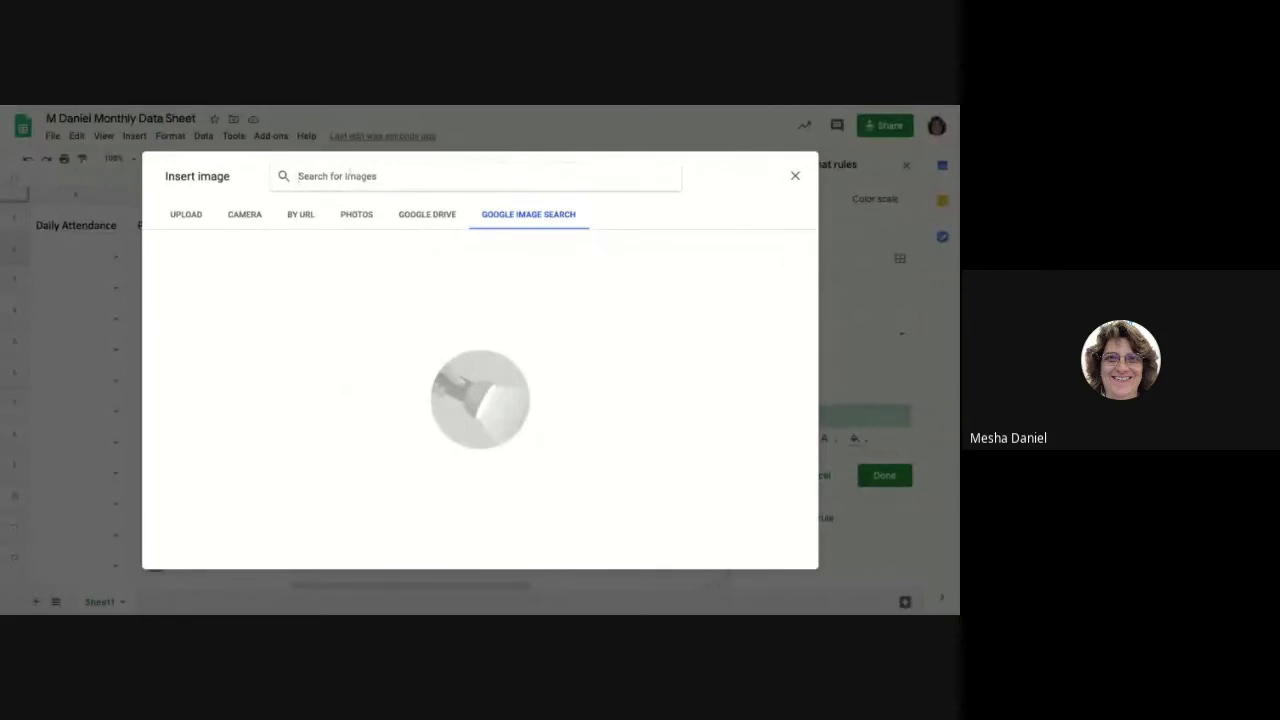
type("smiley fac")
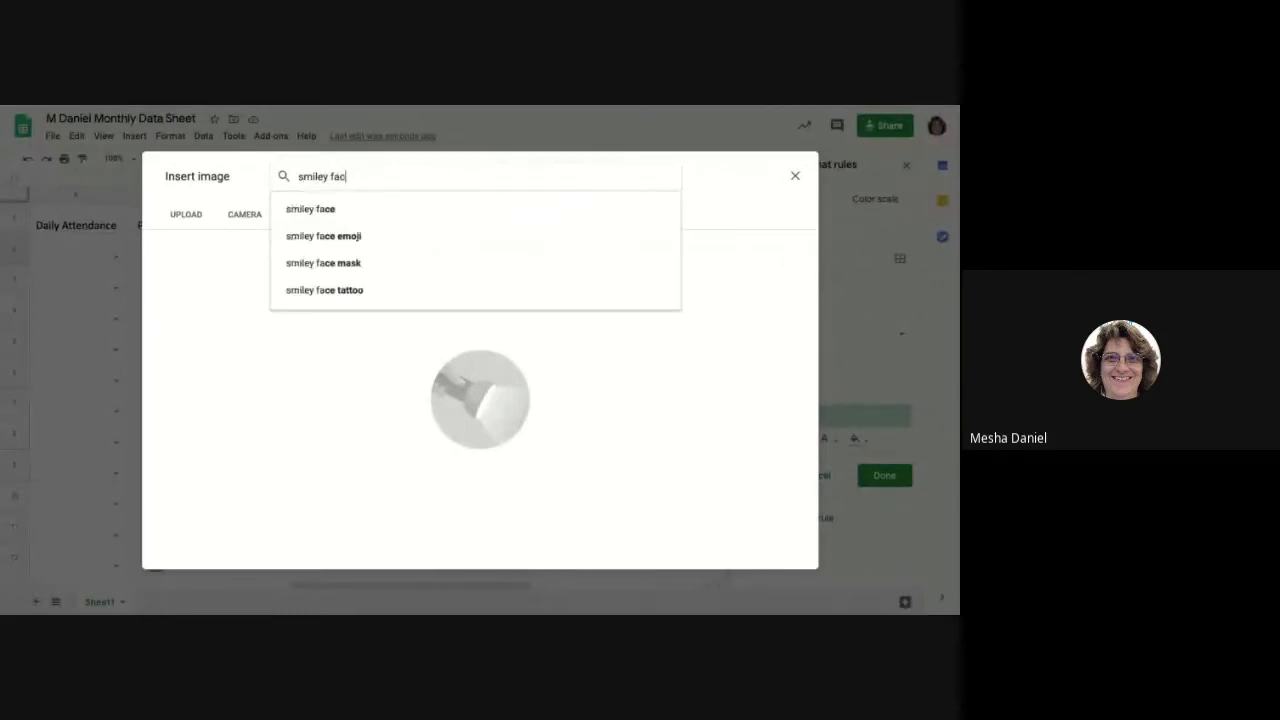
type("e")
key("Return")
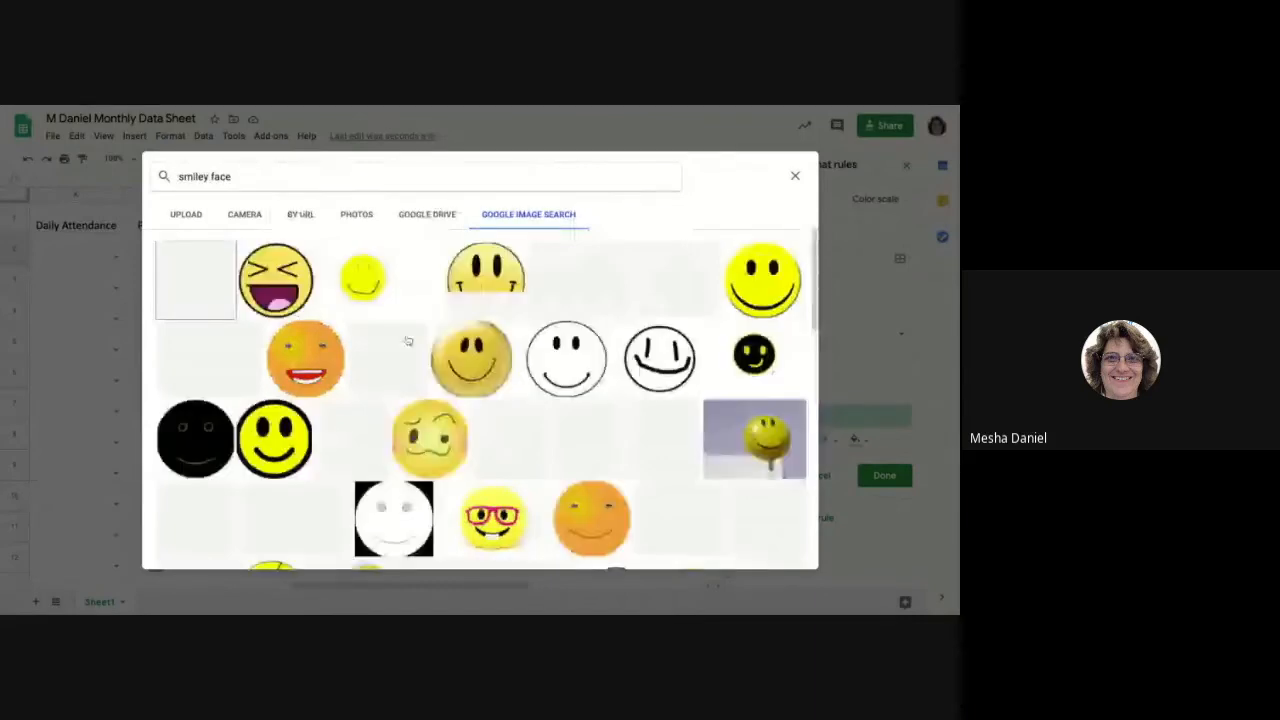
left_click(194, 289)
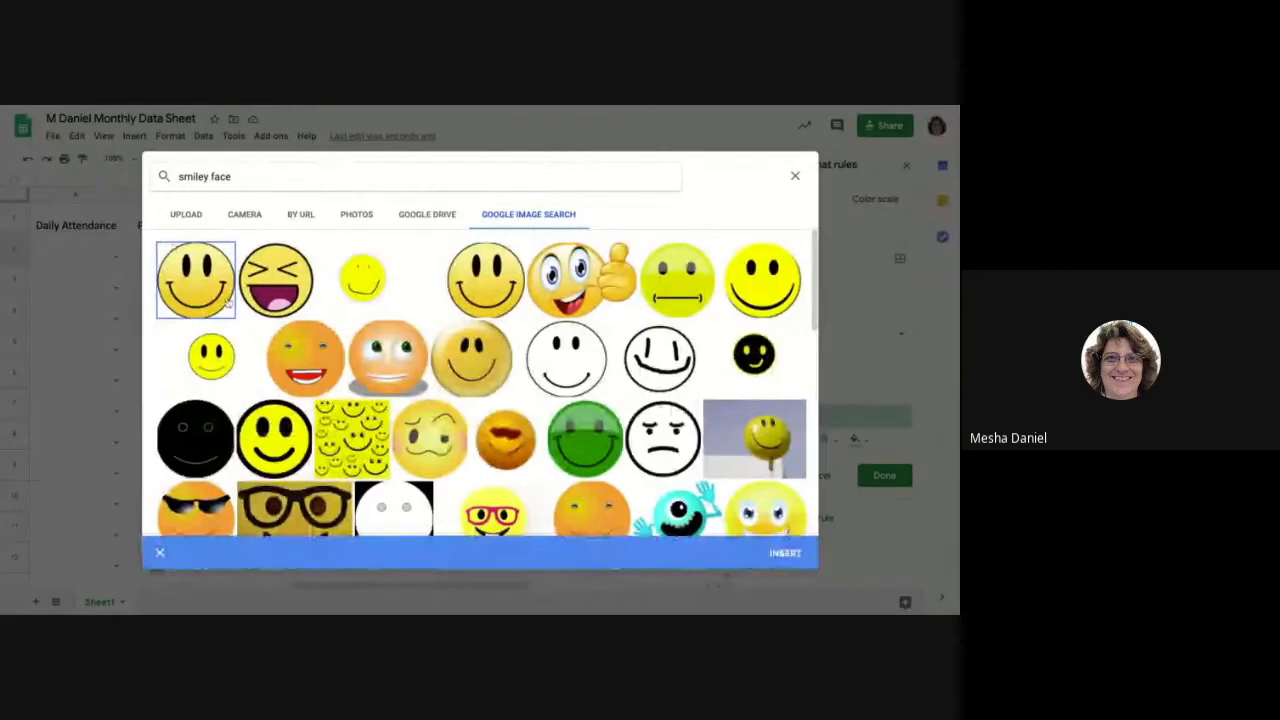
left_click(786, 554)
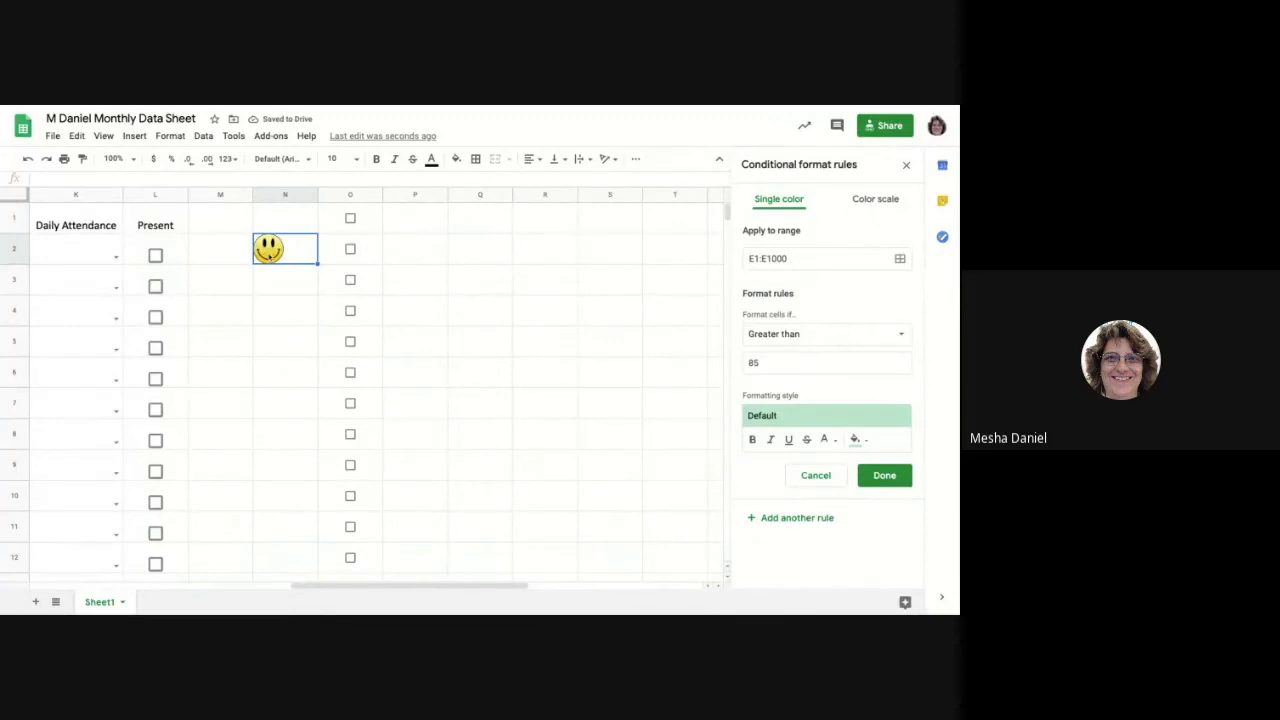
Close the conditional format rules, center the smiley in cell N2 and copy it down into cell N3.
left_click(907, 167)
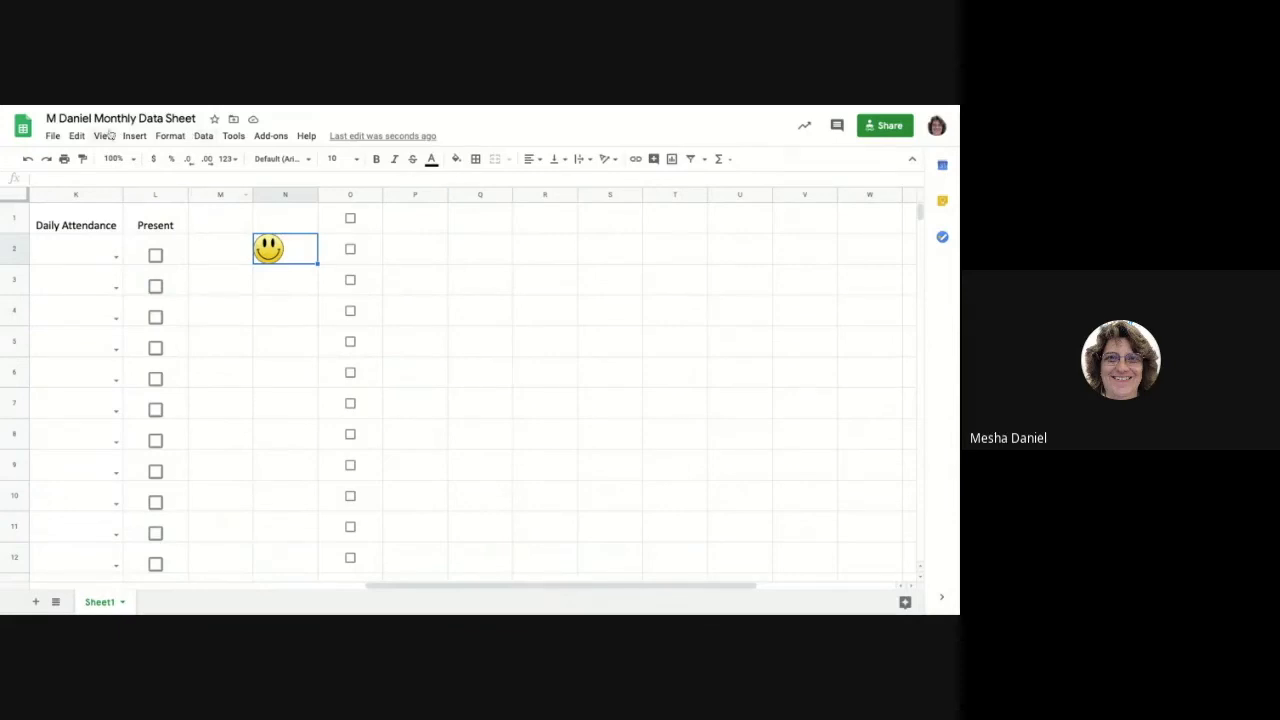
left_click(534, 159)
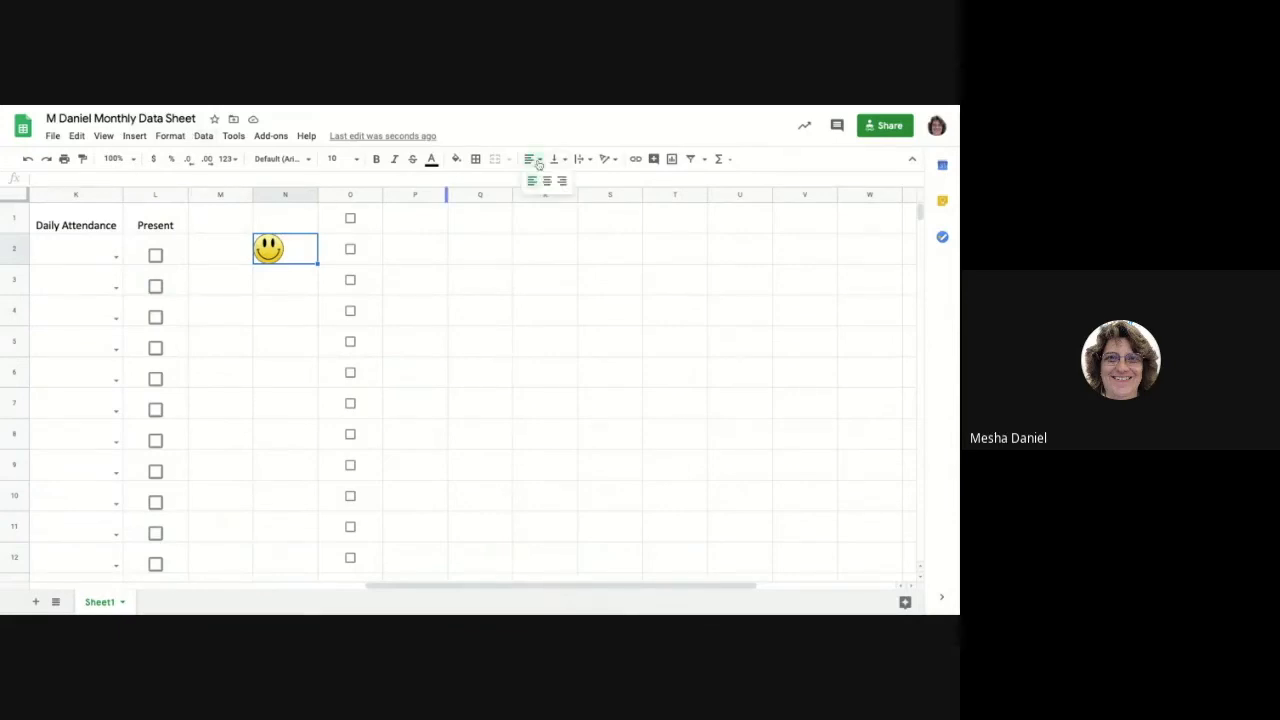
left_click(547, 183)
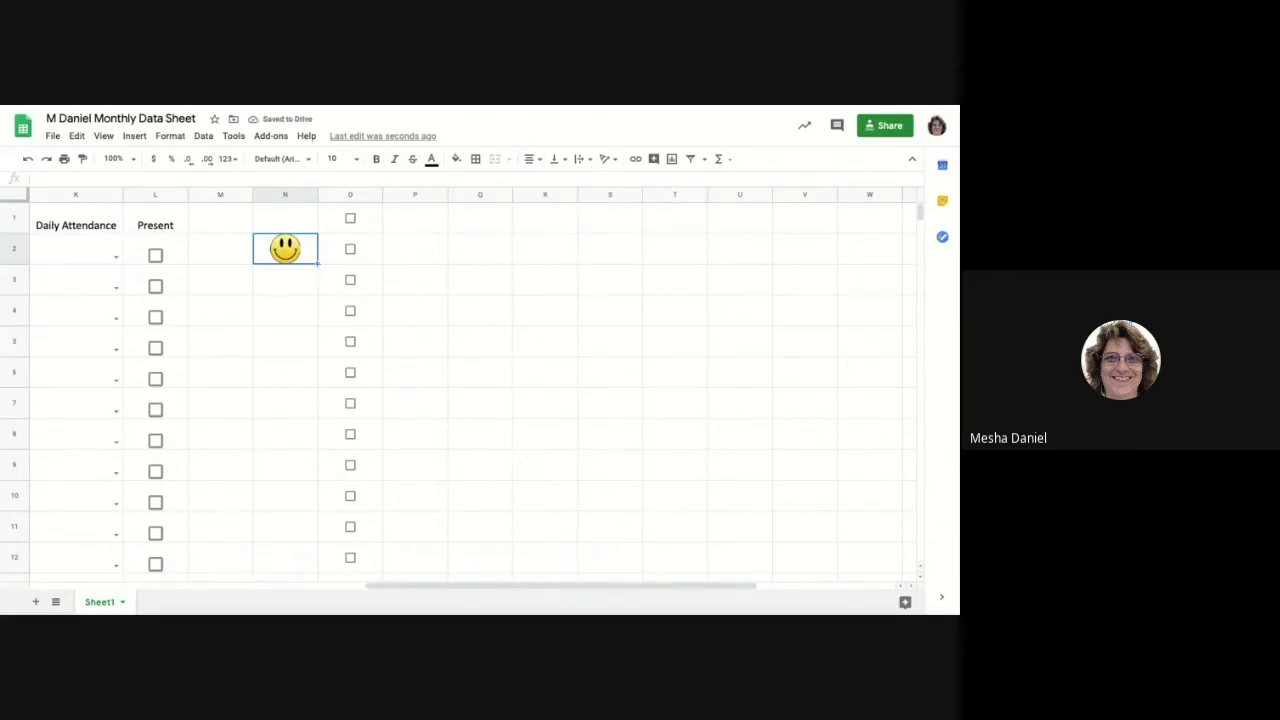
left_click_drag(318, 264, 318, 290)
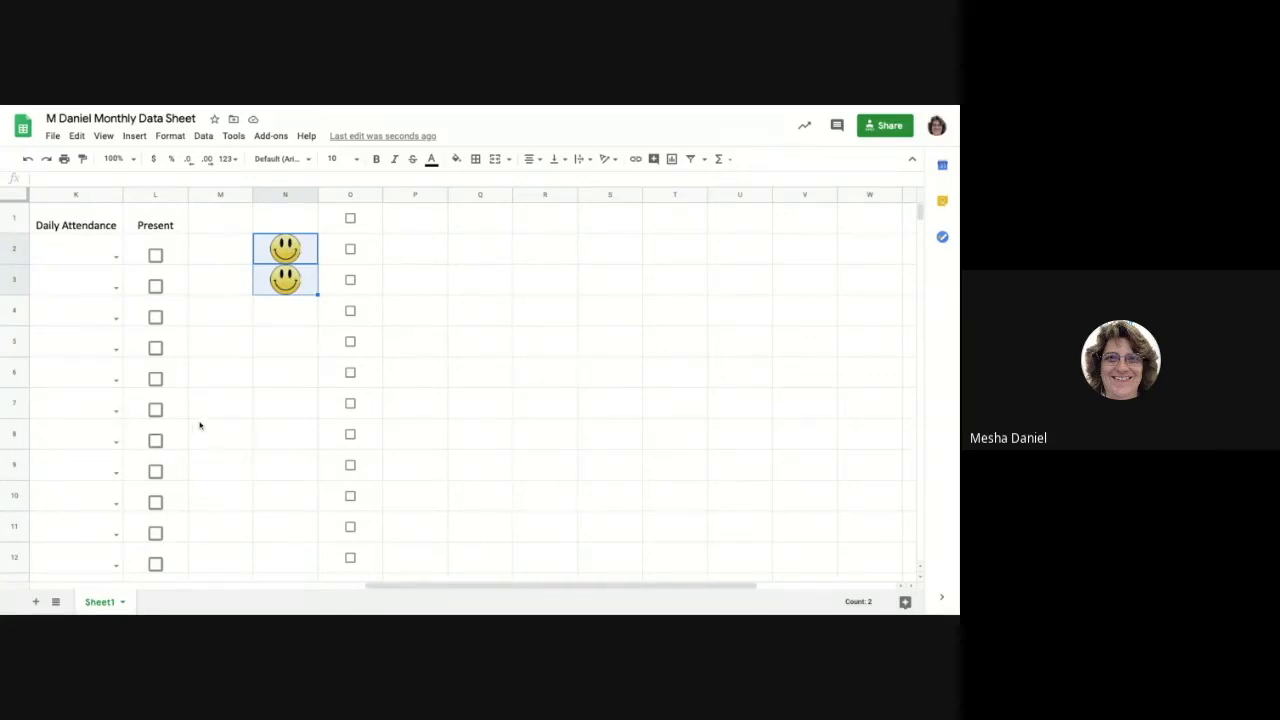
Check the date choices in cell K2's attendance dropdown, switch to bulb and return to the profile home page.
left_click(115, 258)
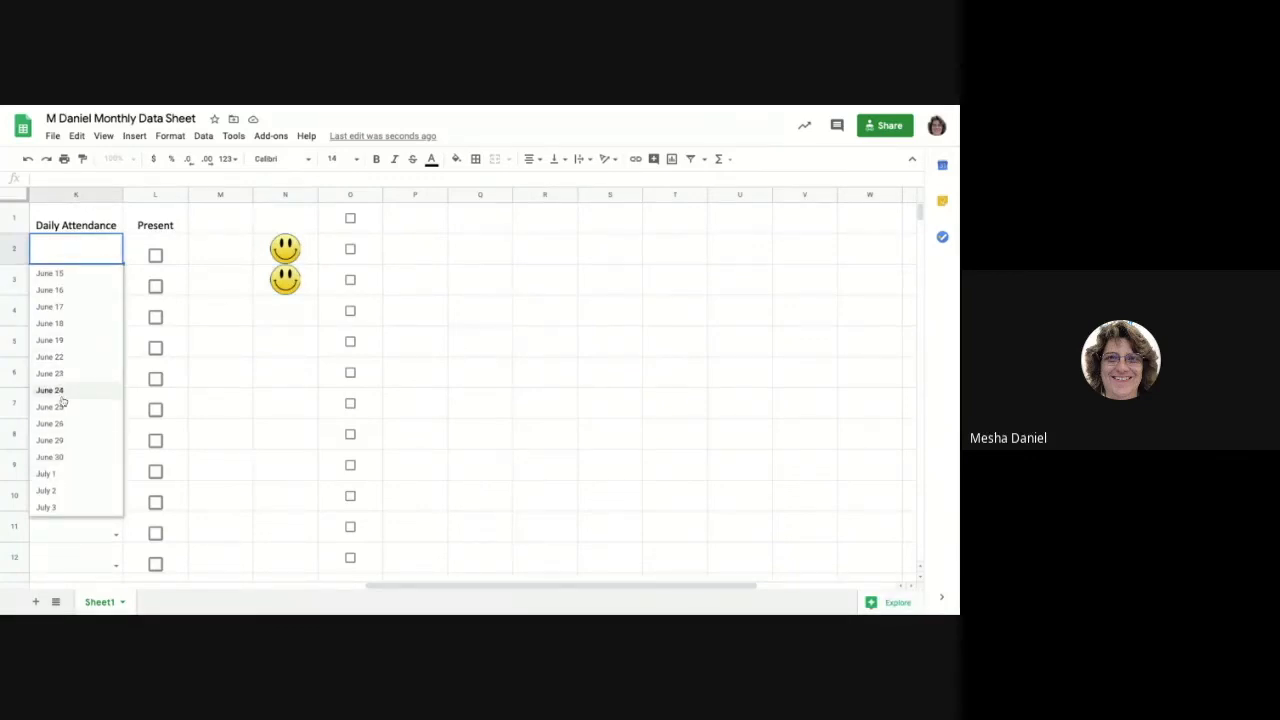
left_click(231, 406)
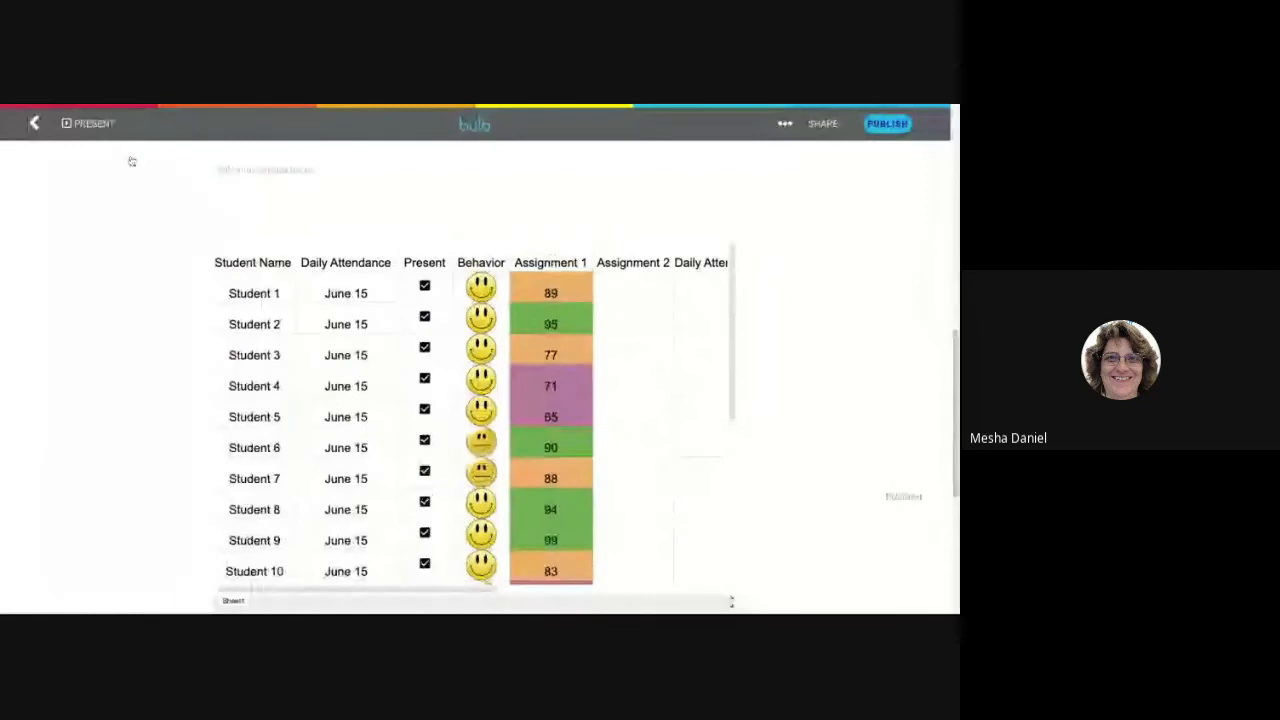
left_click(35, 124)
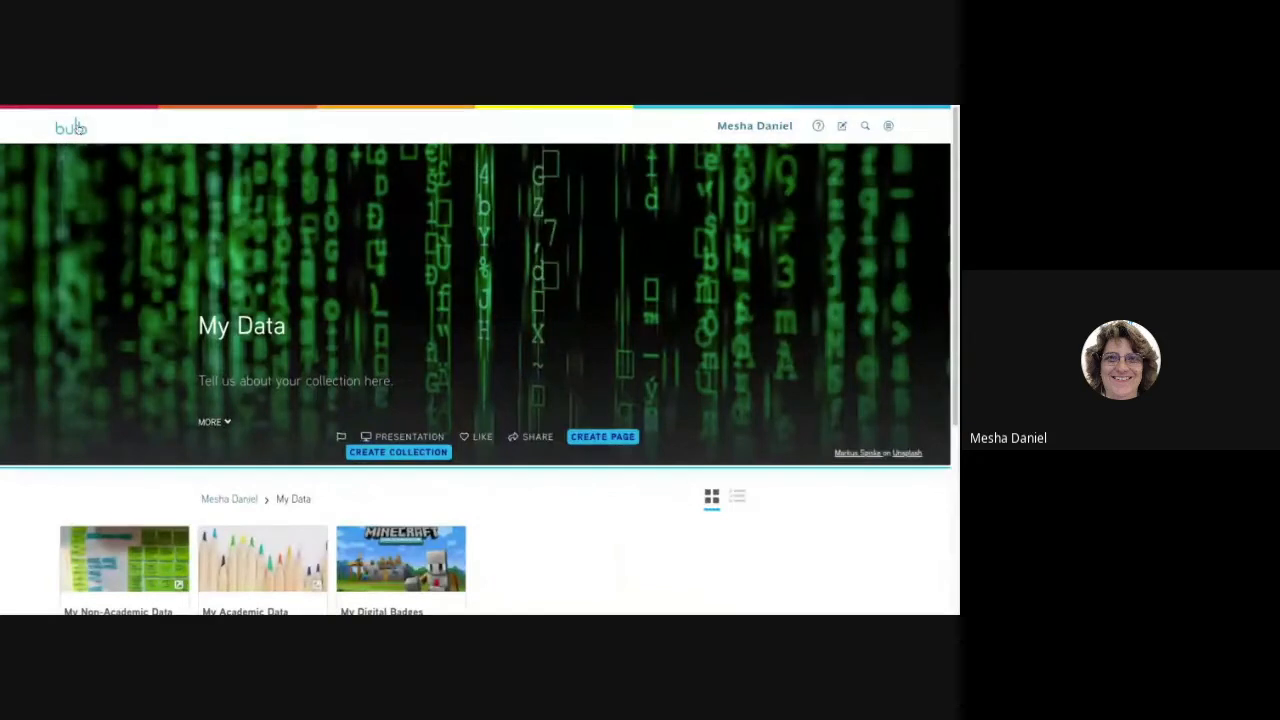
left_click(73, 128)
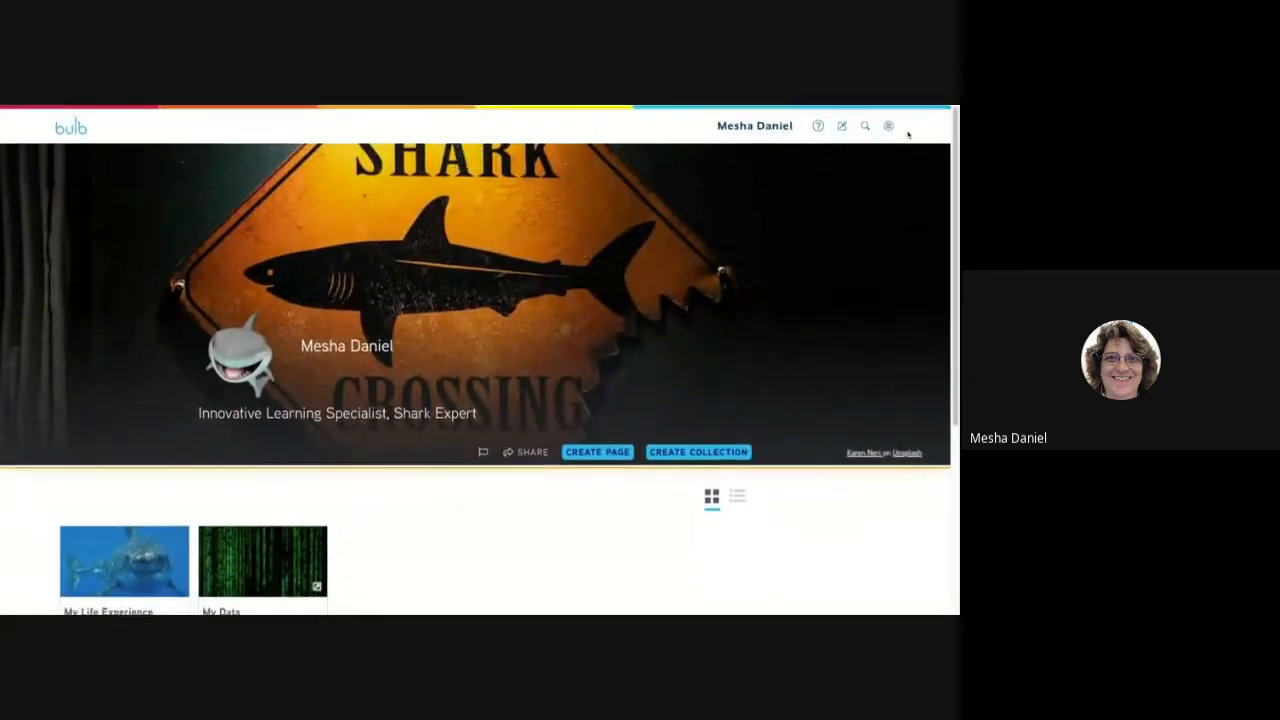
Show the account's bulb groups and open the Ysleta group.
left_click(770, 126)
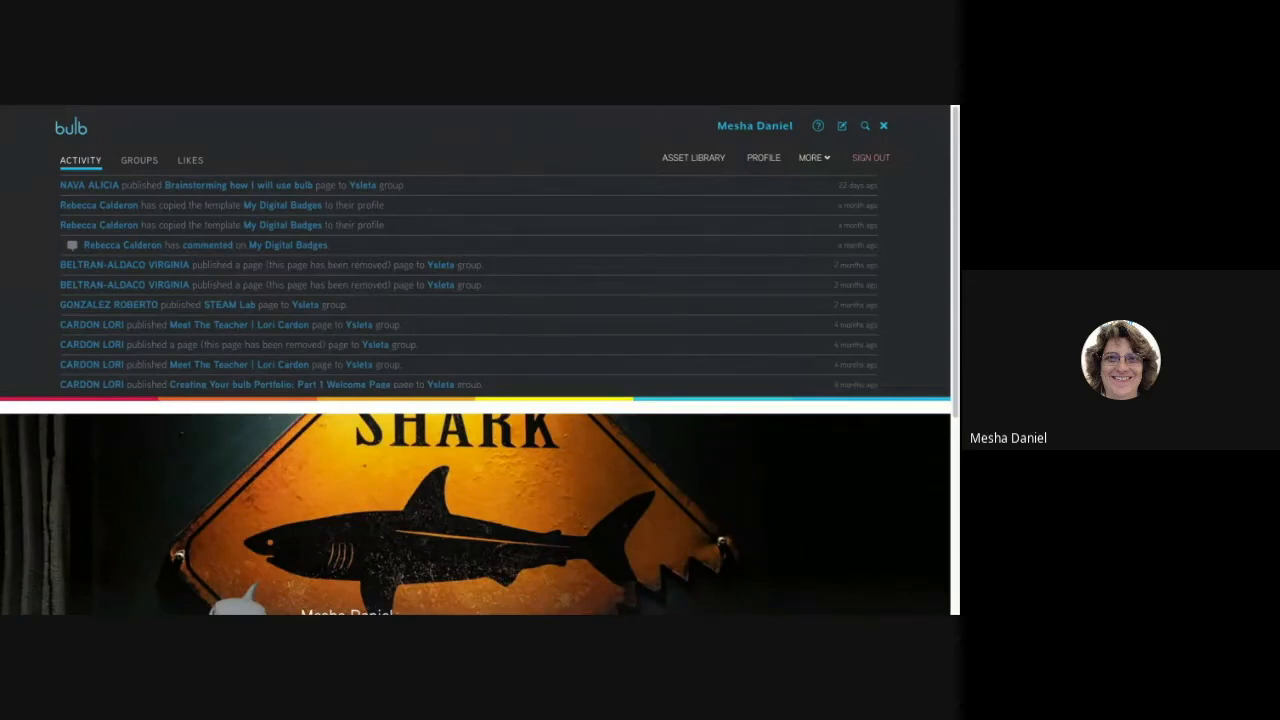
left_click(140, 161)
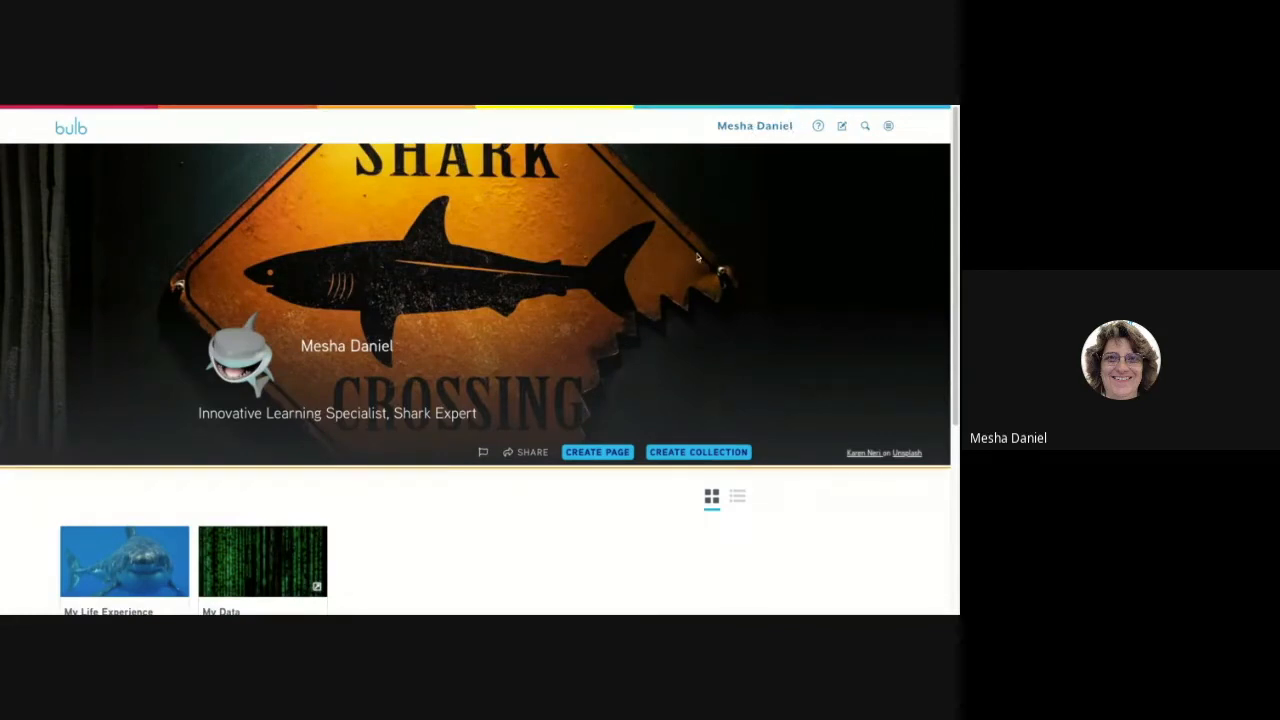
left_click(751, 128)
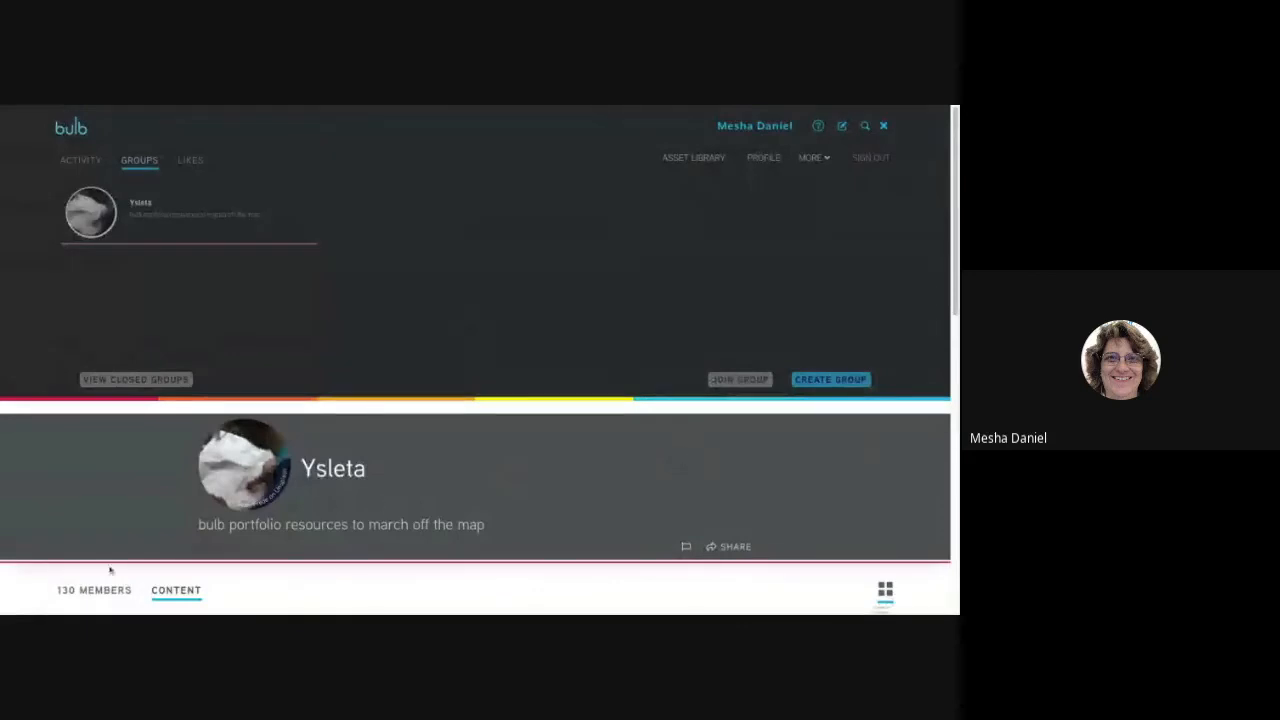
Browse the pages shared in the Ysleta group's content and return to the profile home page.
scroll(92, 582, "down", 2)
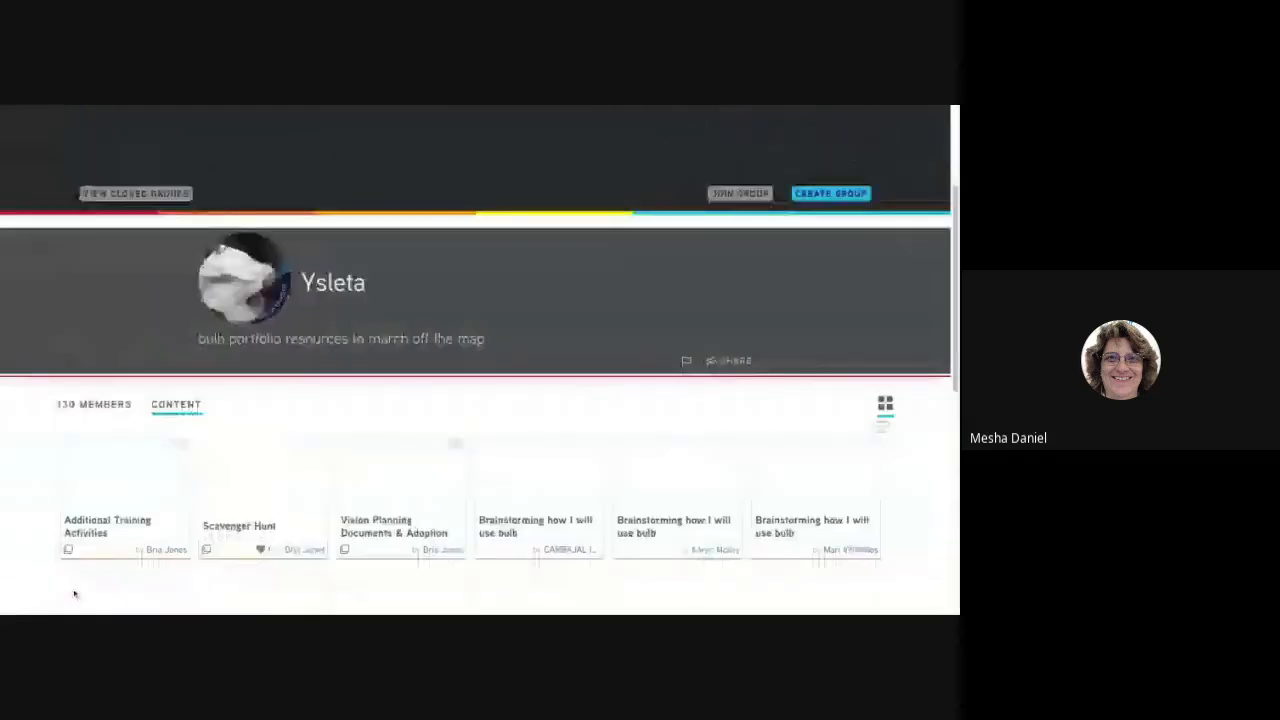
scroll(74, 593, "down", 3)
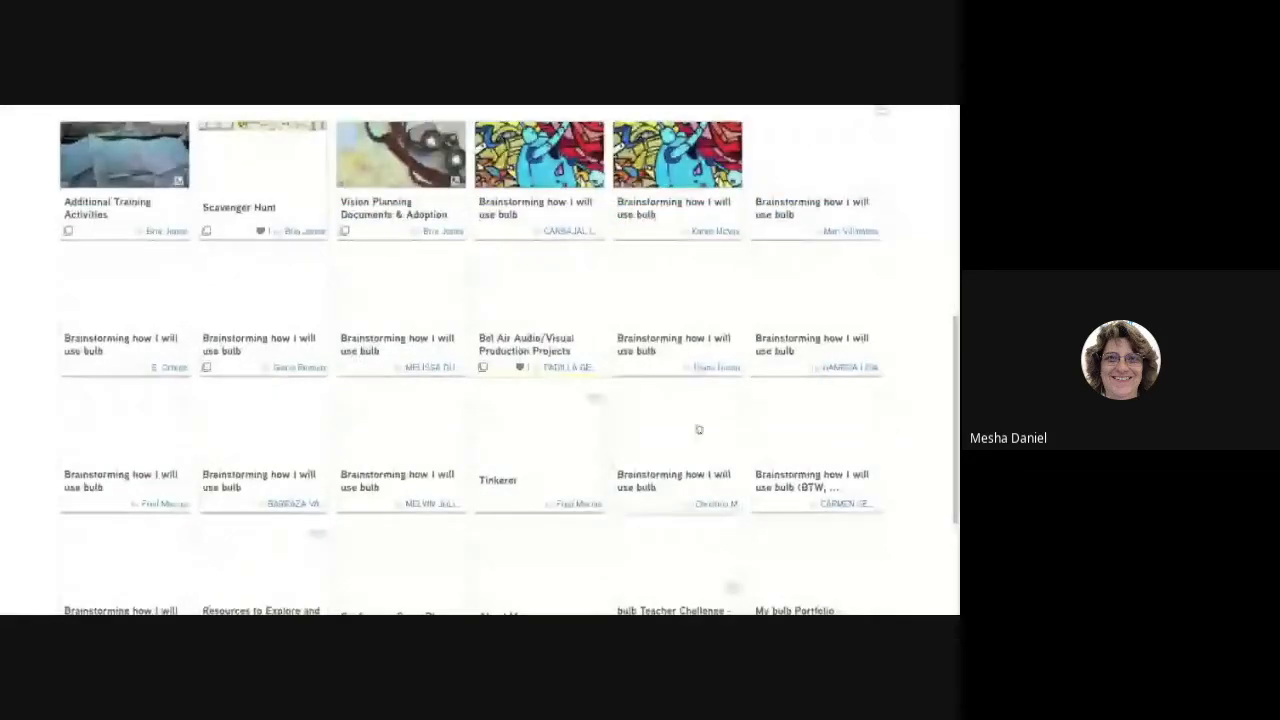
scroll(632, 349, "up", 5)
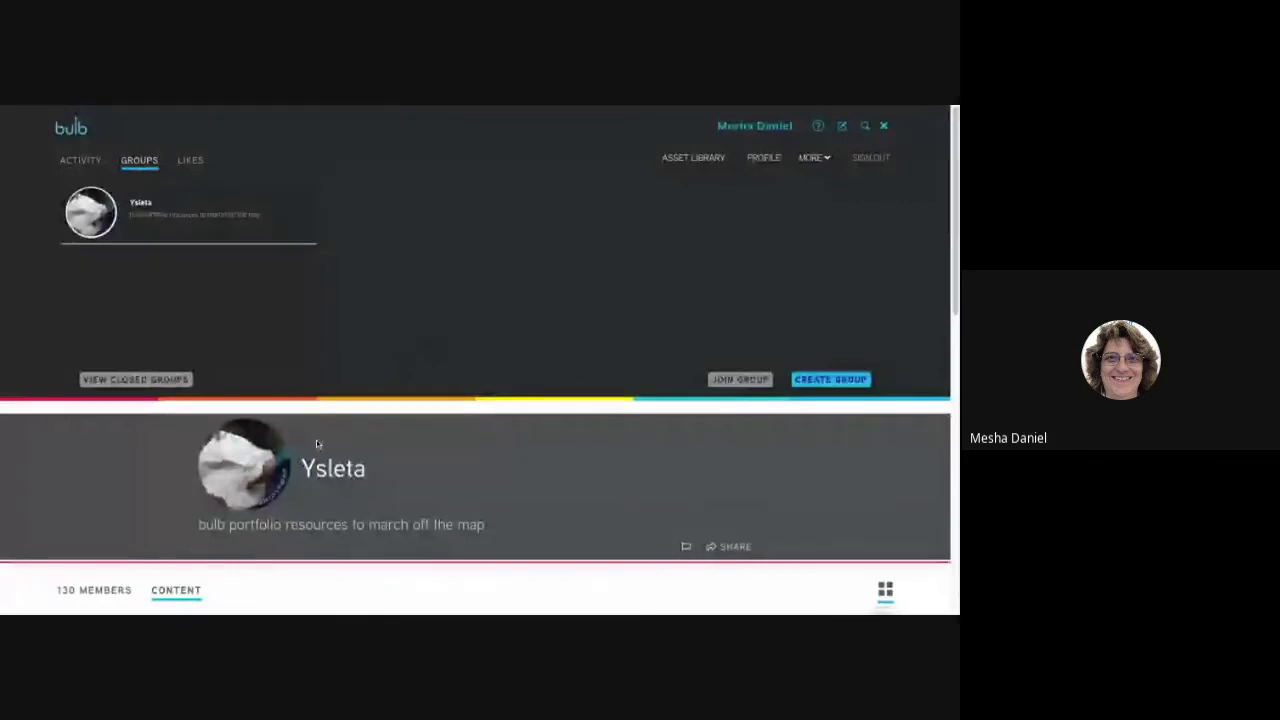
scroll(316, 440, "down", 1)
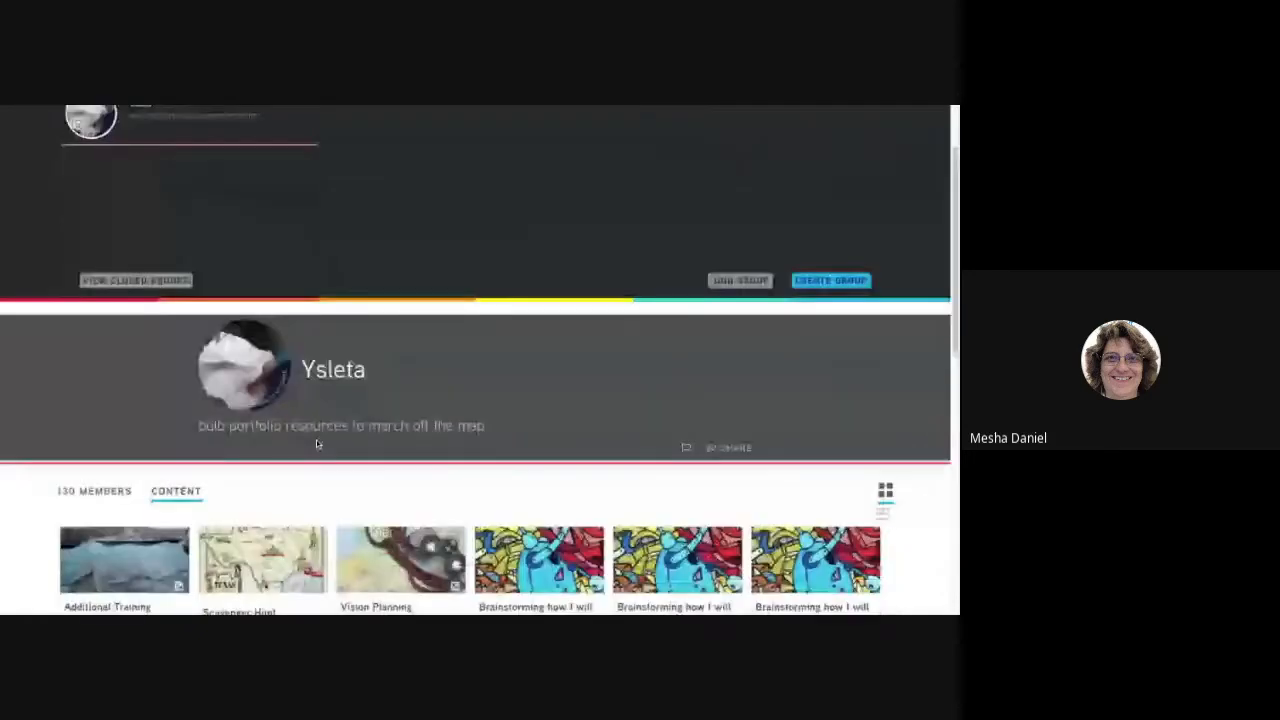
scroll(316, 440, "up", 1)
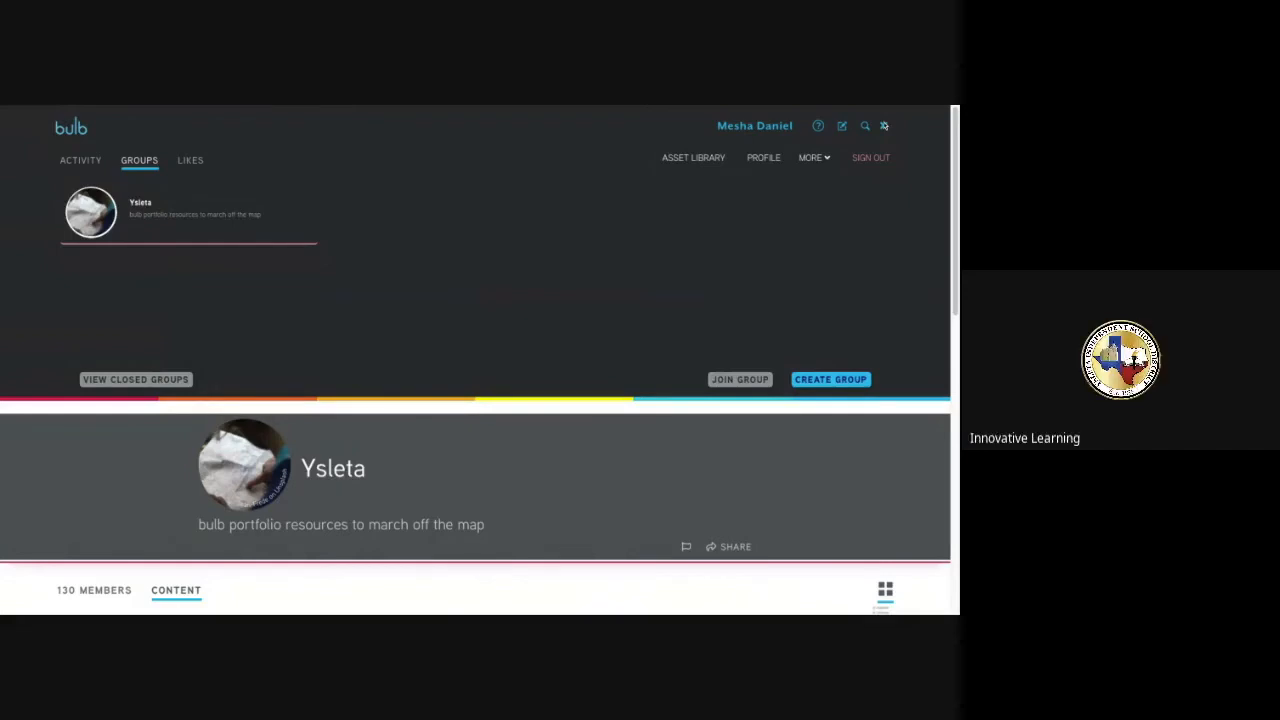
left_click(885, 126)
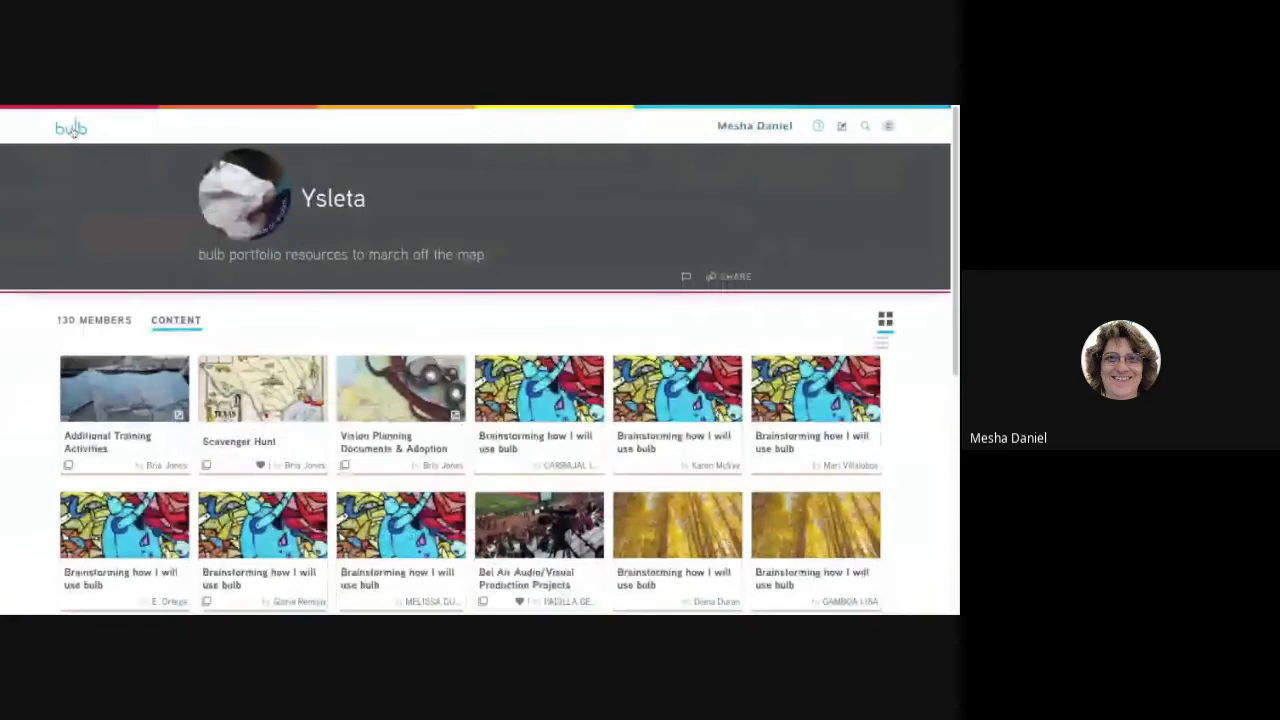
left_click(72, 129)
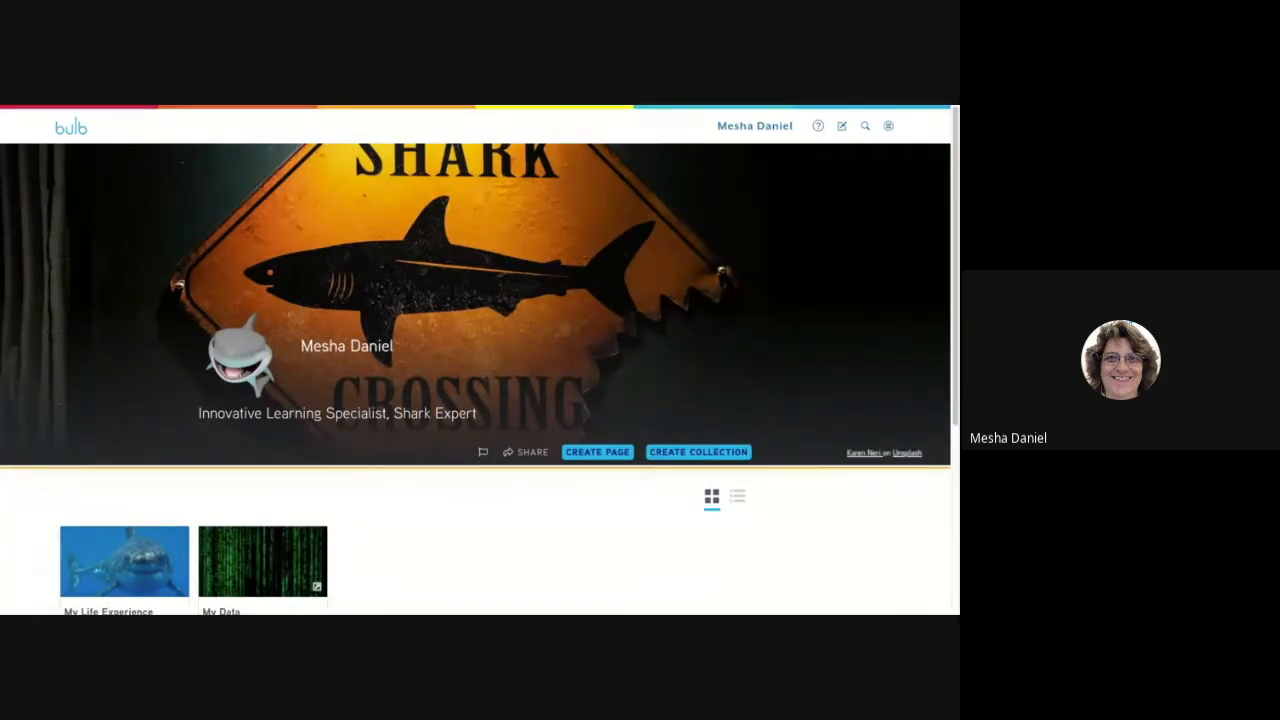
Examine the author profile's sharing options, including the copyable link, and close them.
scroll(438, 386, "down", 1)
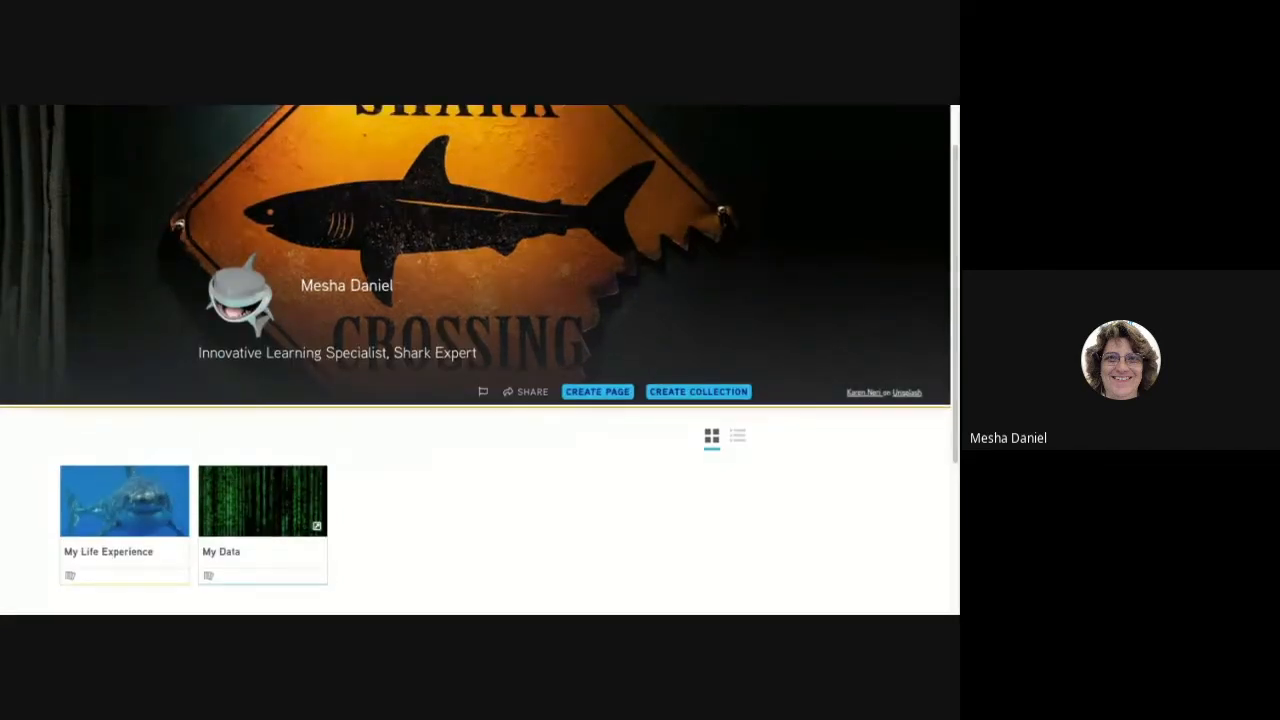
left_click(525, 392)
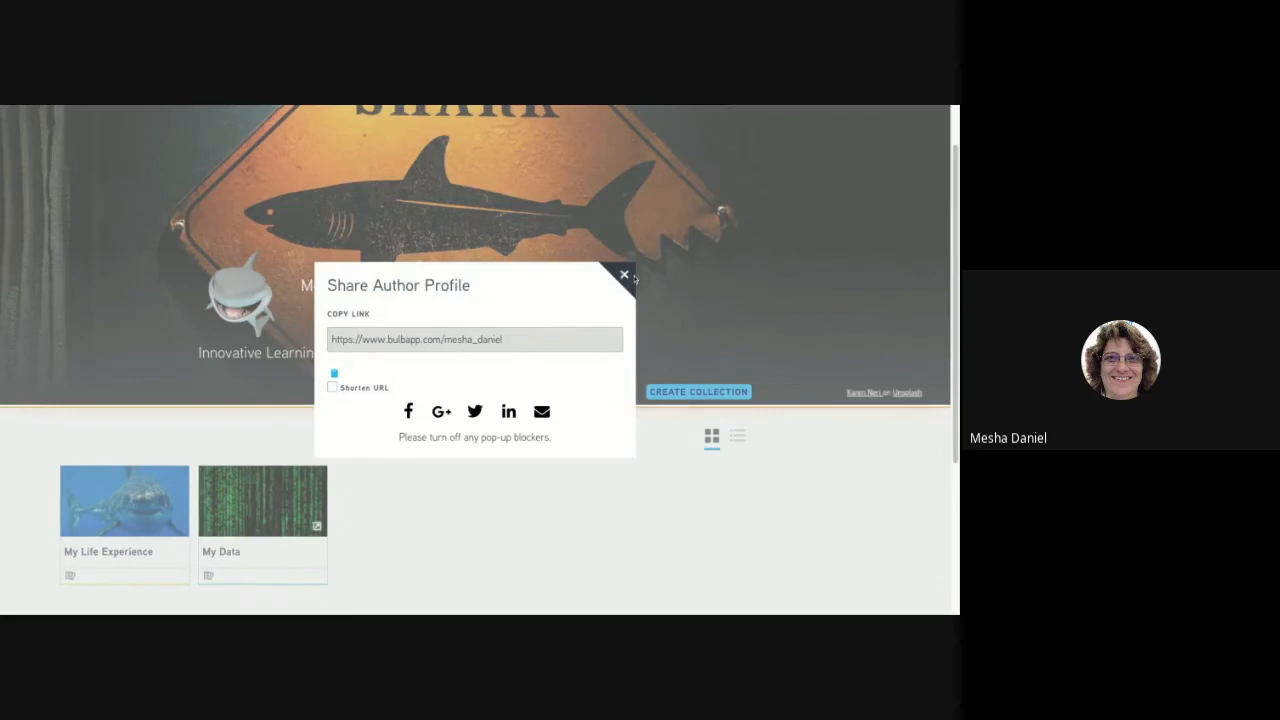
left_click(624, 279)
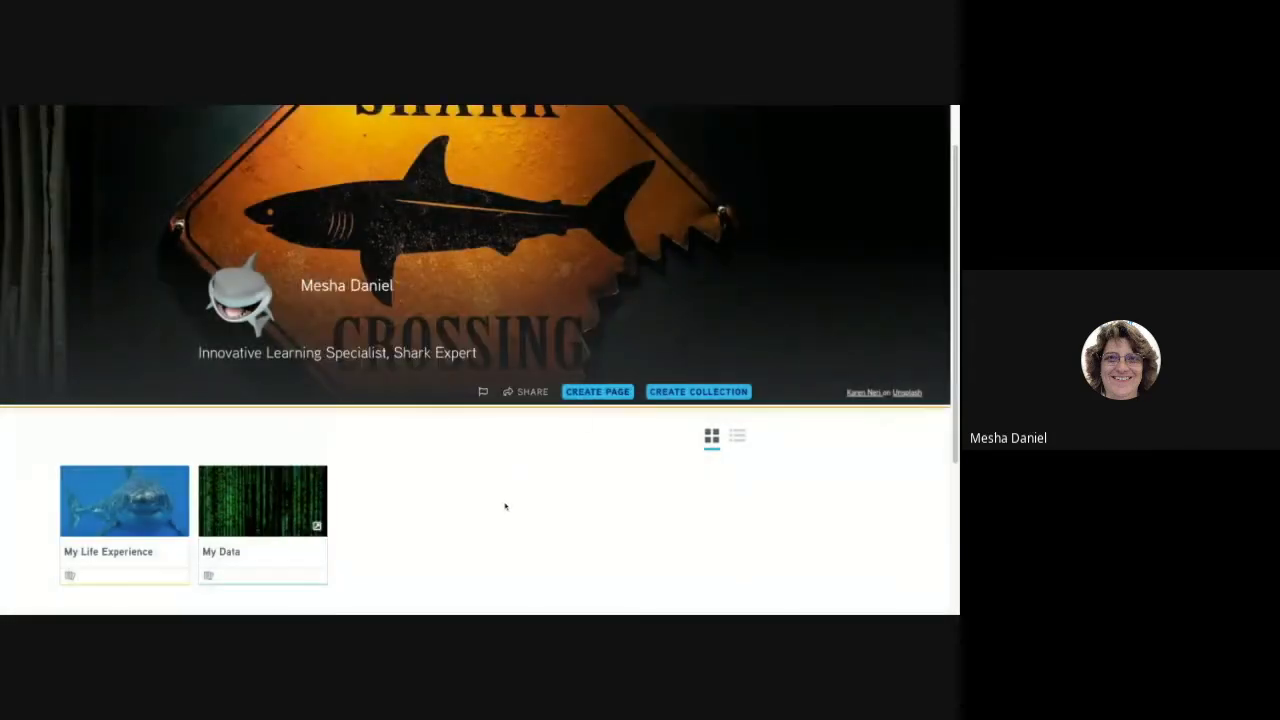
Open the My Digital Badges page in the My Data collection and view its embedded badge sheet.
scroll(505, 507, "down", 1)
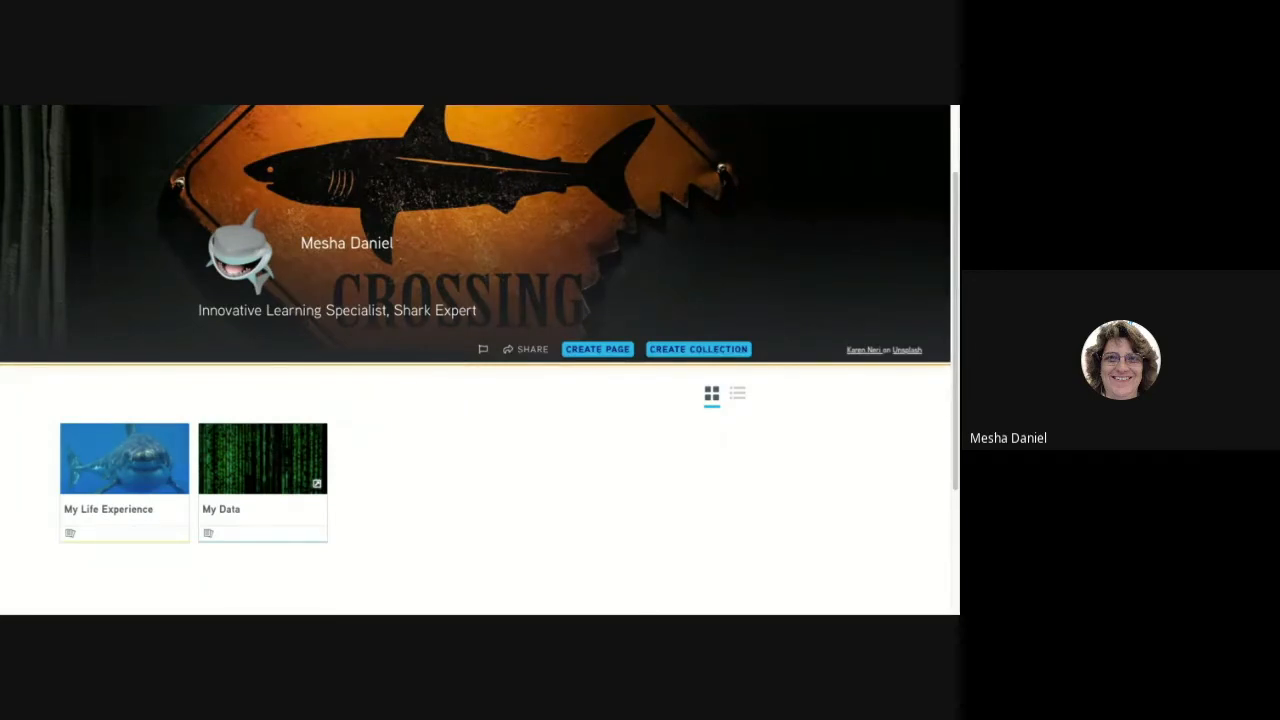
left_click(284, 477)
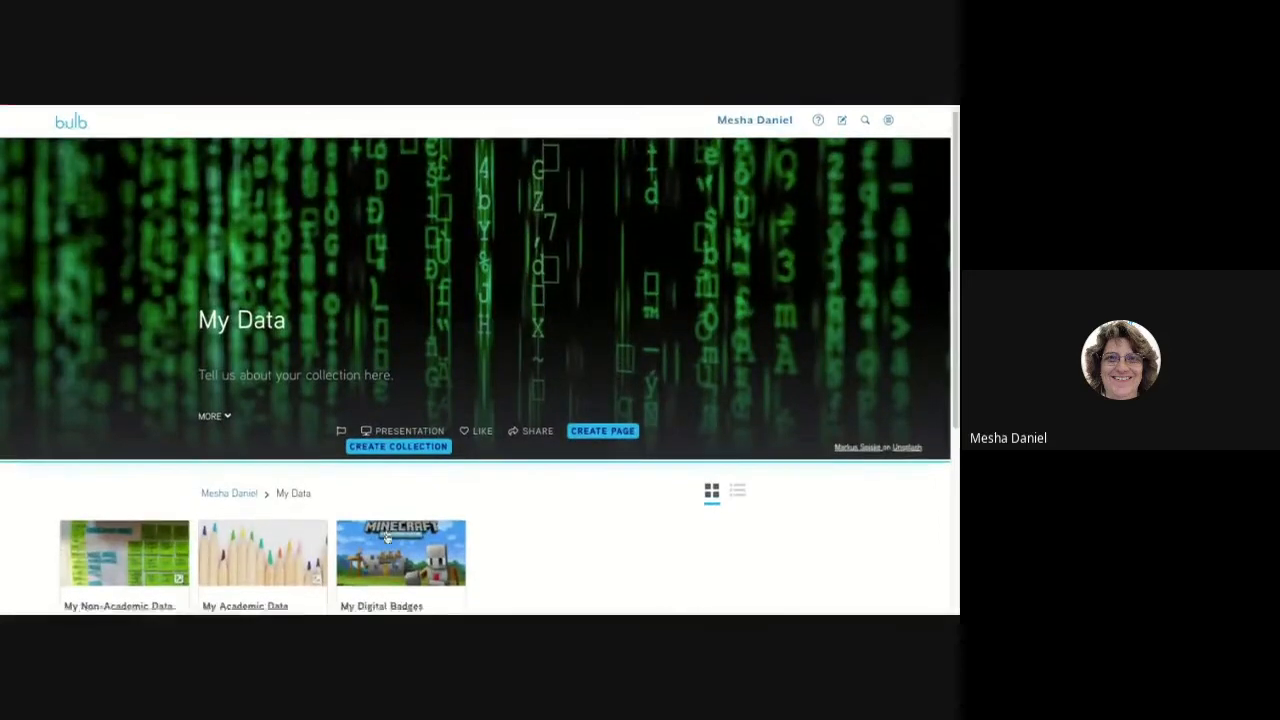
scroll(386, 540, "down", 1)
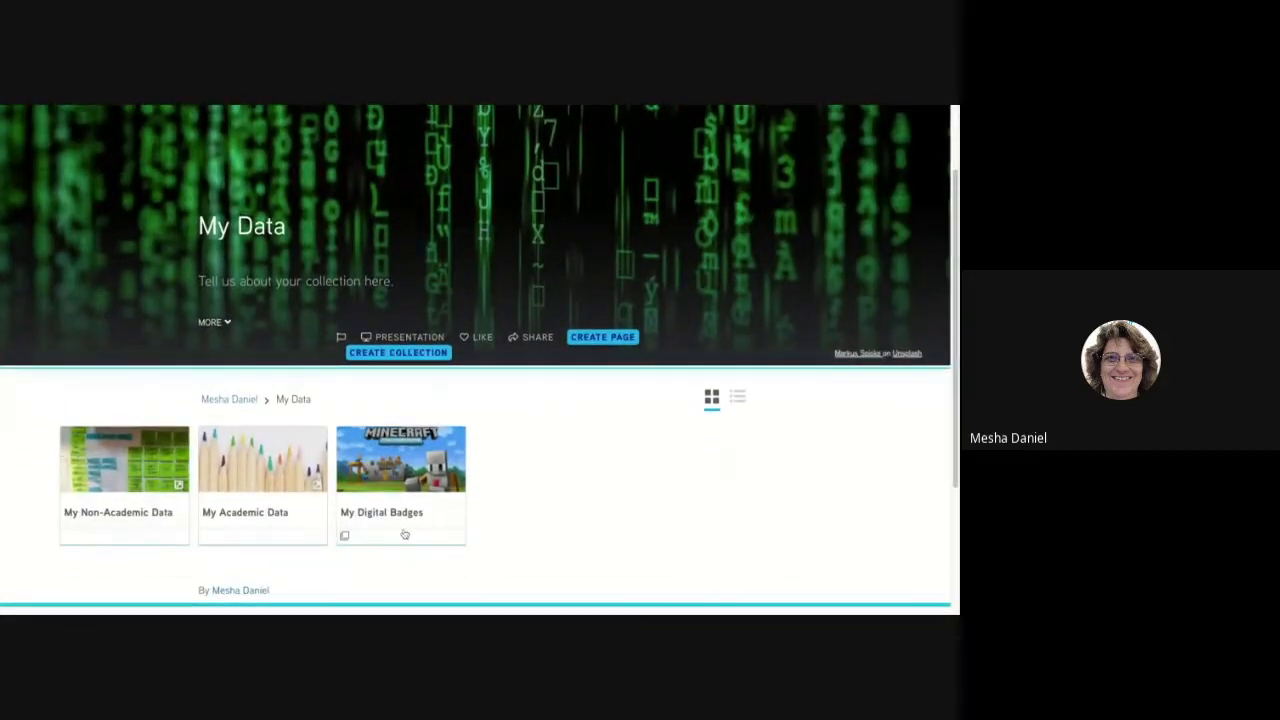
left_click(404, 533)
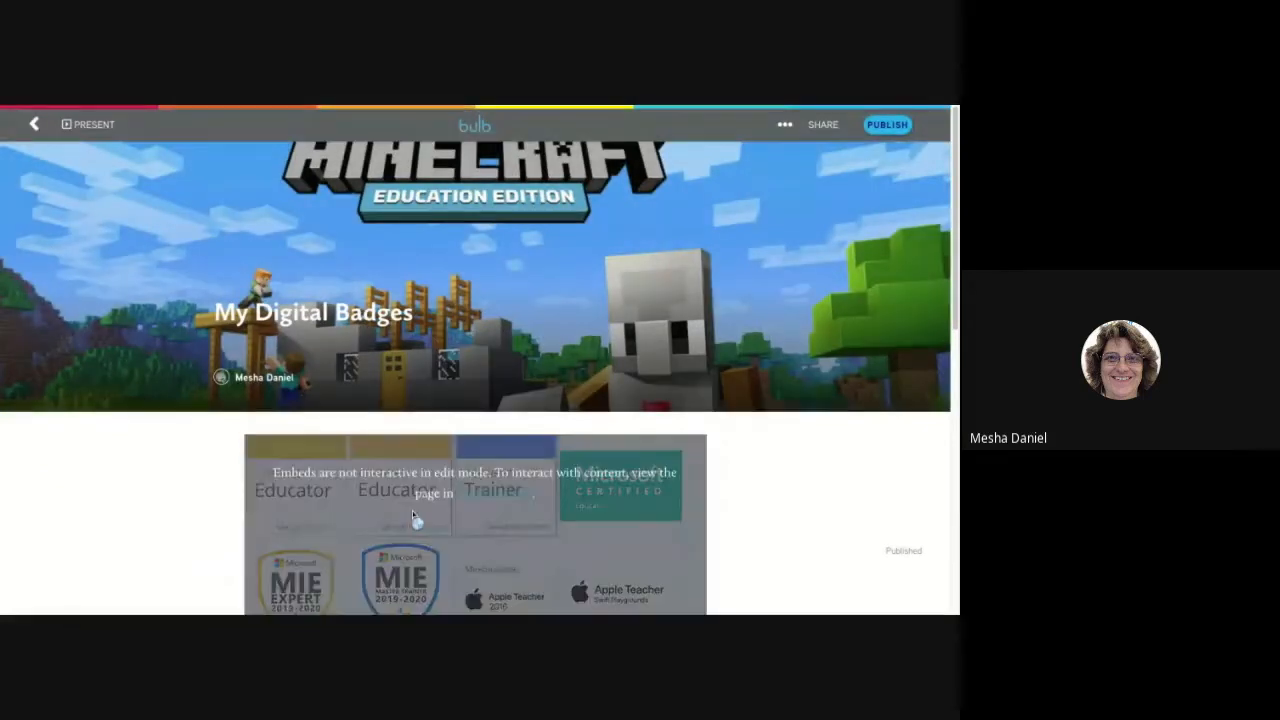
scroll(412, 510, "down", 2)
scroll(414, 505, "down", 1)
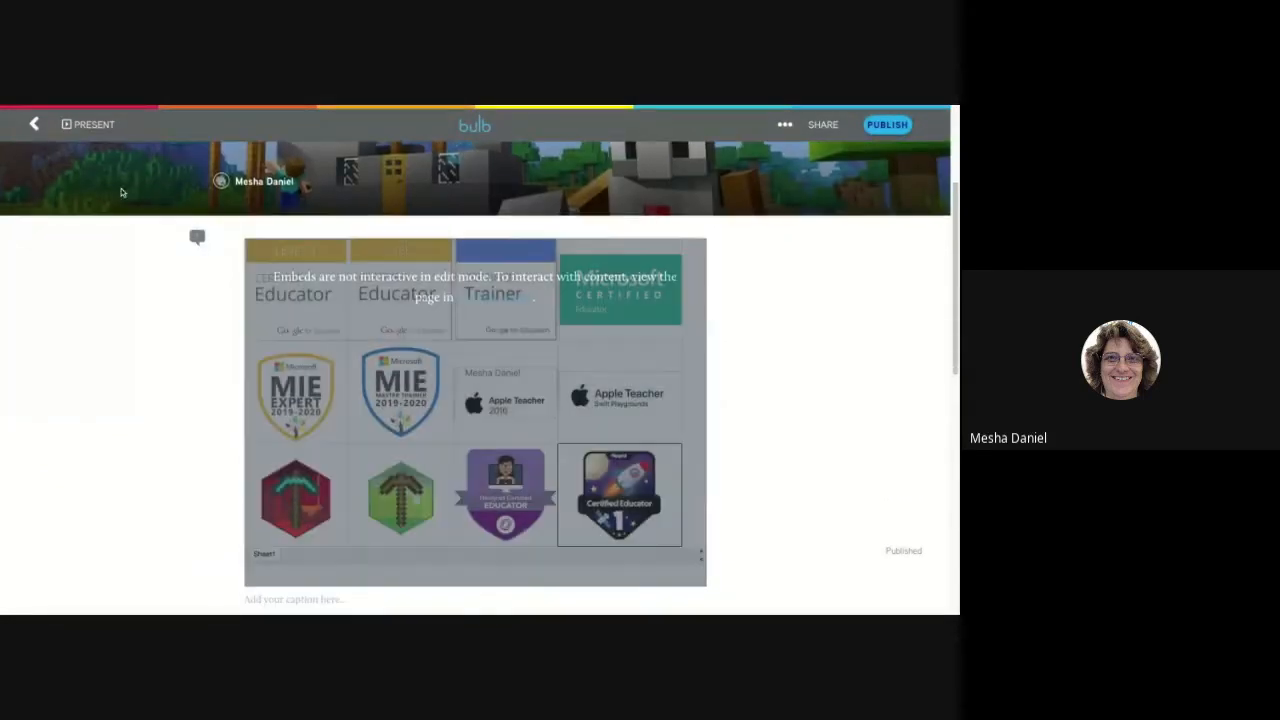
Present the My Digital Badges page and look through its badges down to the note on copying the badge spreadsheet.
left_click(94, 124)
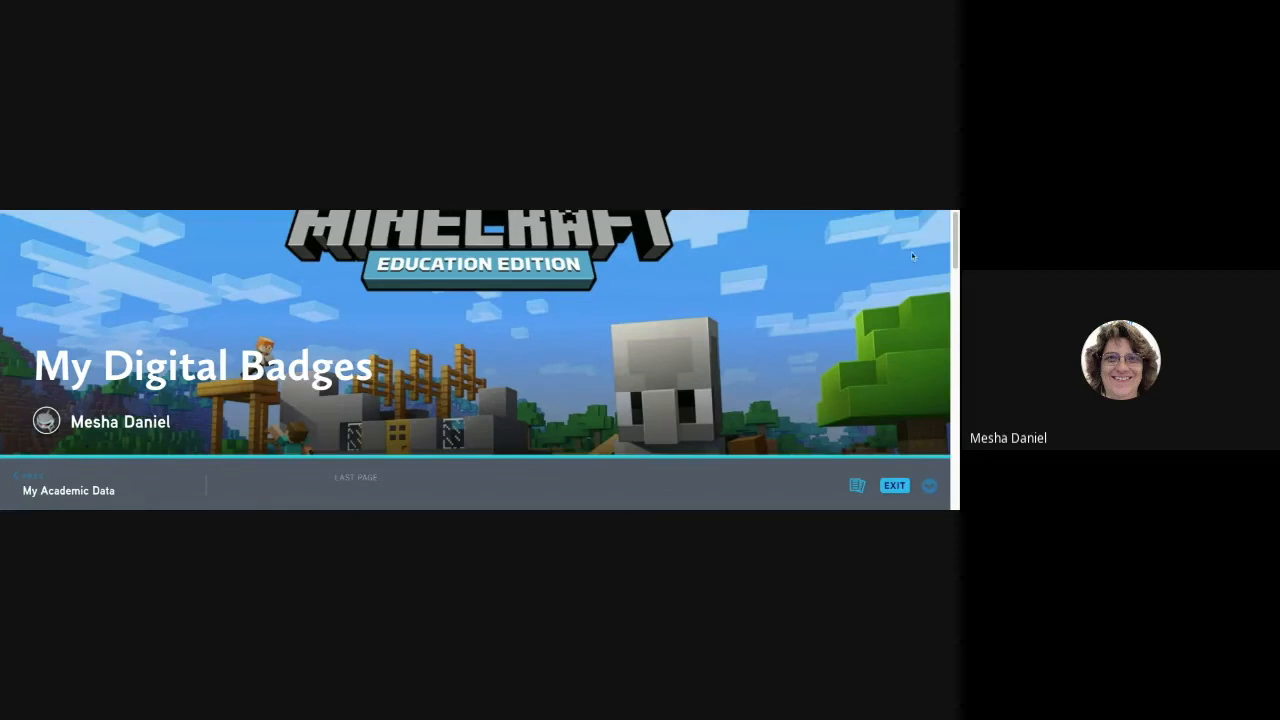
scroll(957, 244, "down", 5)
scroll(957, 244, "down", 5)
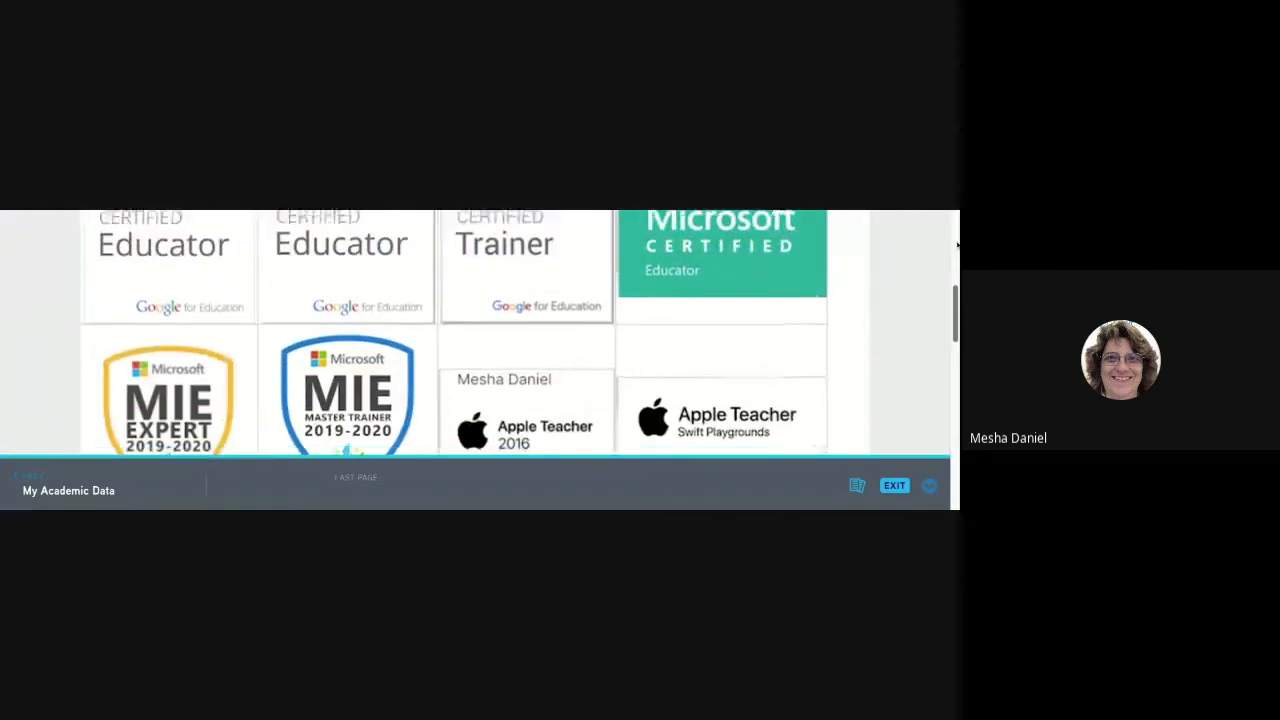
scroll(480, 335, "down", 4)
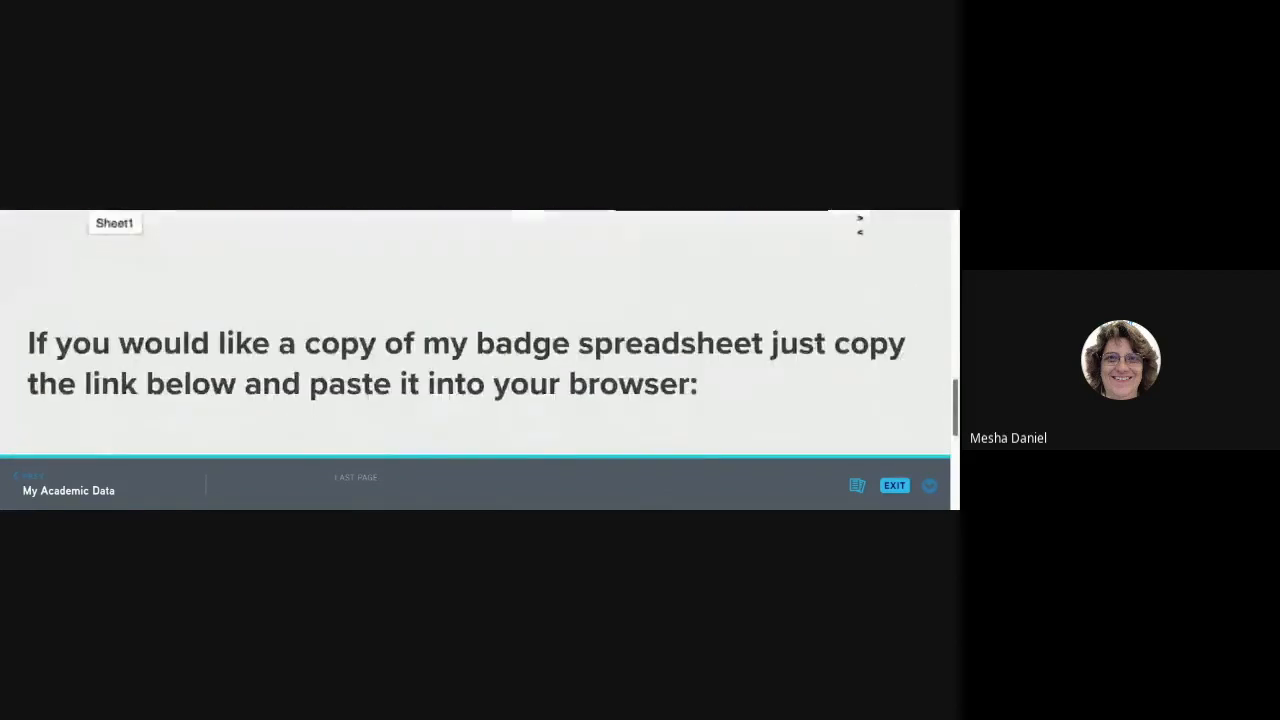